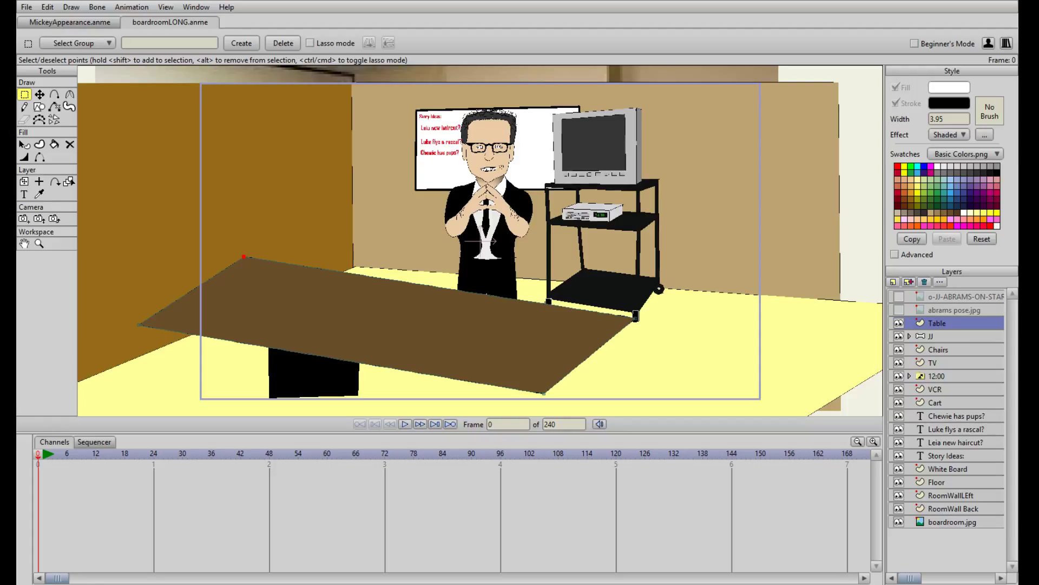
Review the boardroomLONG.anme scene and scrub through Mickey's clapping animation in MickeyAppearance.anme
{"action": "scroll", "coordinate": [486, 196], "scroll_direction": "up", "scroll_amount": 2}
{"action": "left_click_drag", "start_coordinate": [486, 196], "coordinate": [430, 260]}
{"action": "left_click", "coordinate": [80, 22]}
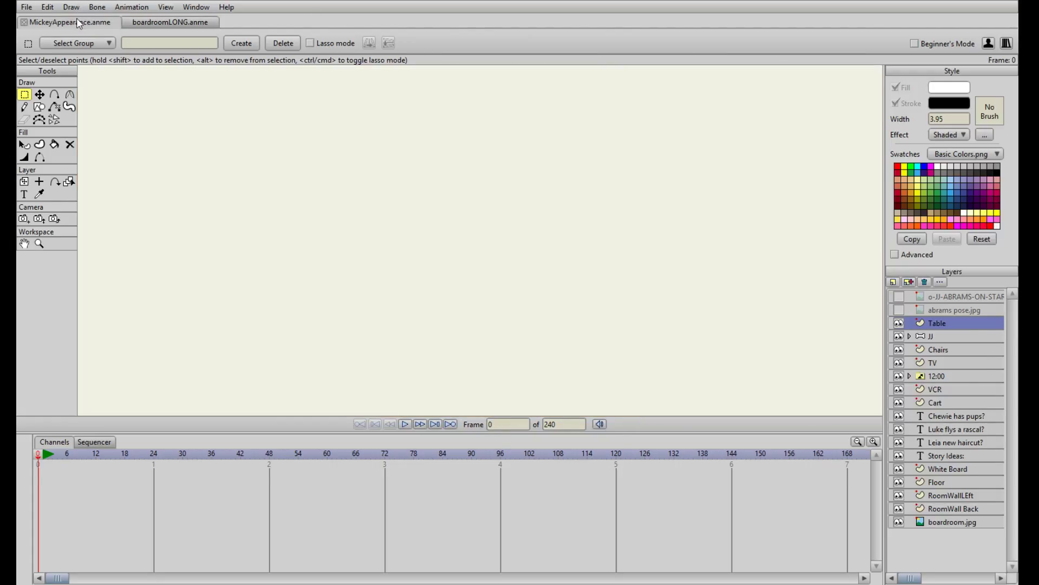
{"action": "left_click", "coordinate": [139, 20]}
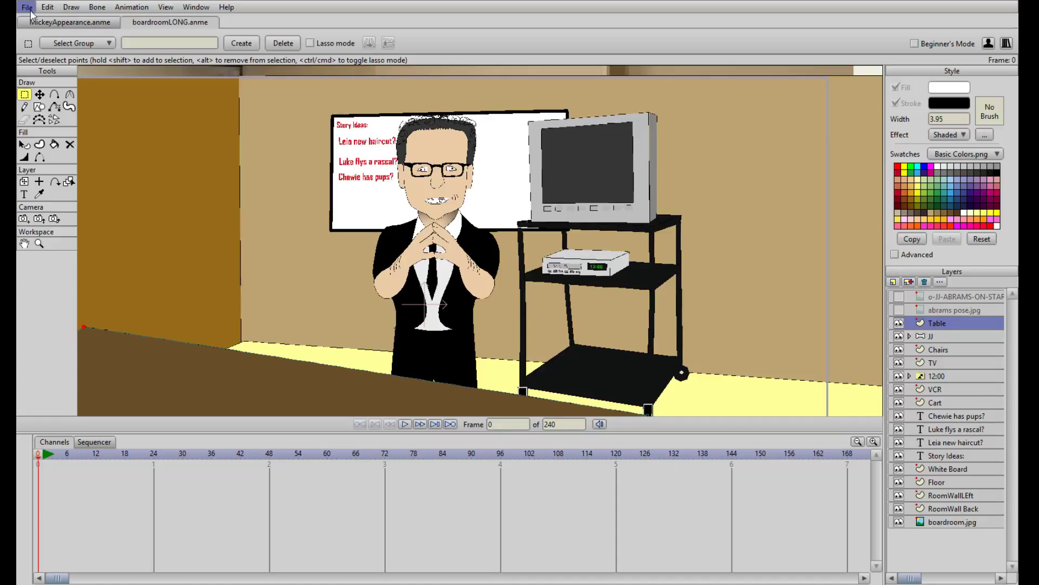
{"action": "left_click", "coordinate": [74, 23]}
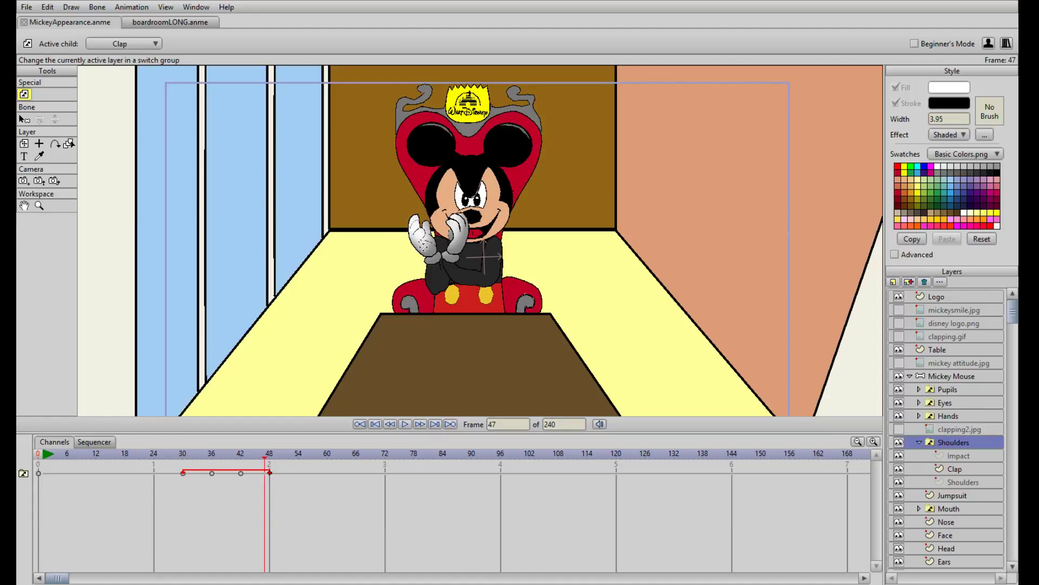
{"action": "left_click_drag", "start_coordinate": [184, 459], "coordinate": [42, 479]}
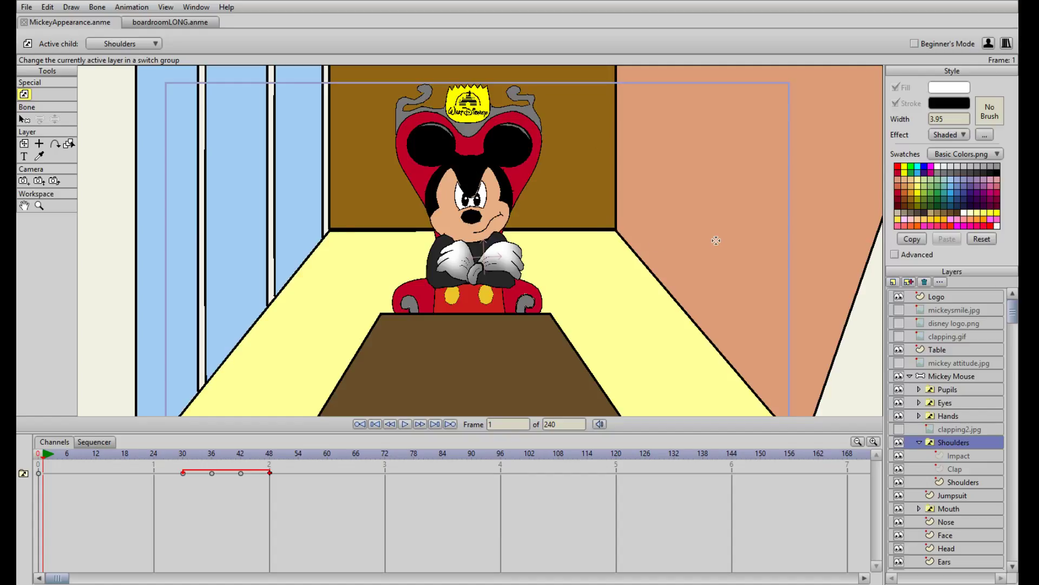
{"action": "left_click_drag", "start_coordinate": [261, 454], "coordinate": [226, 450]}
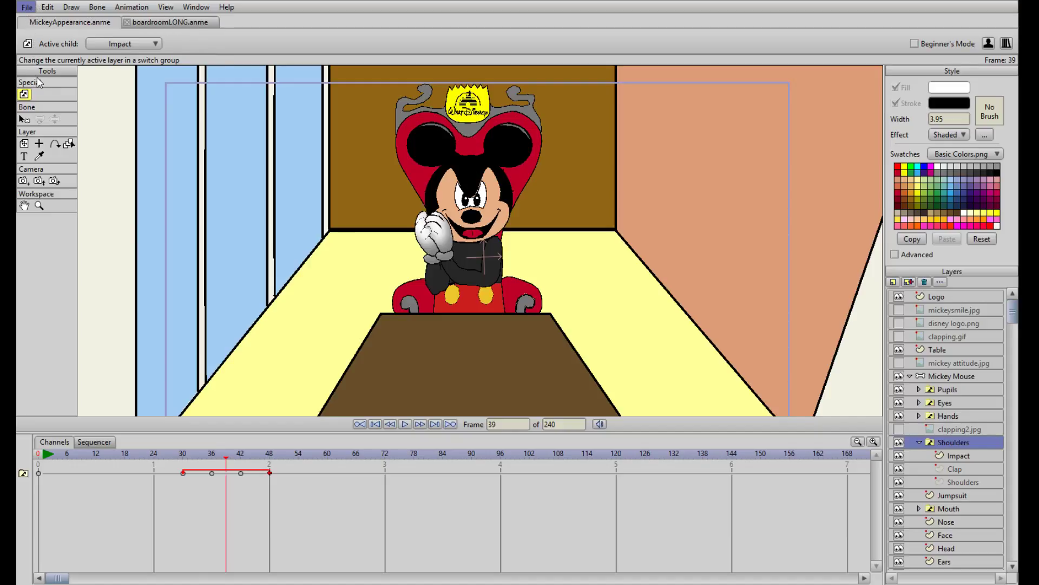
Compare the full boardroomLONG.anme set with the room and table framing in MickeyAppearance.anme
{"action": "left_click", "coordinate": [190, 25]}
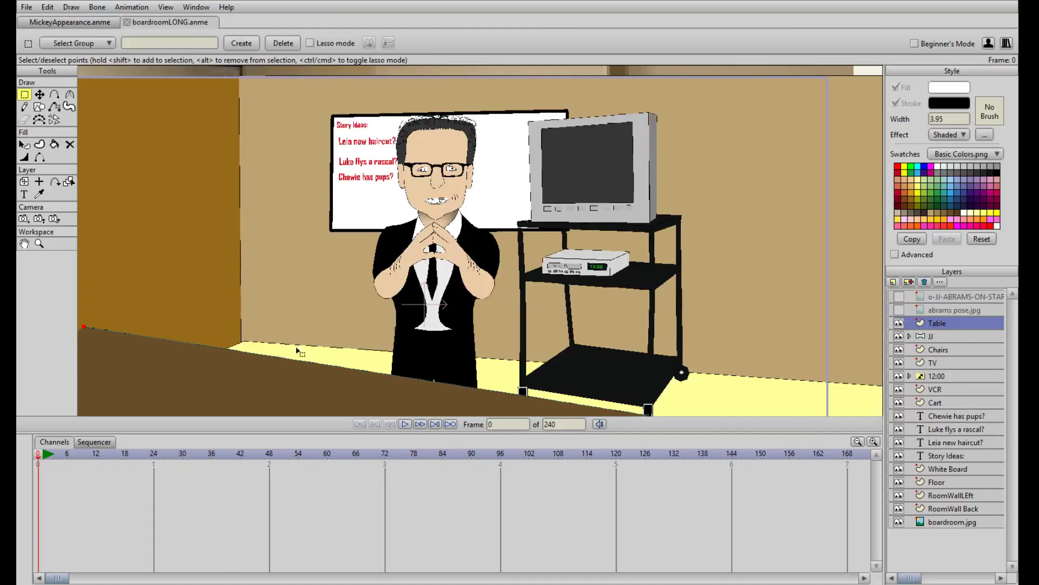
{"action": "scroll", "coordinate": [469, 360], "scroll_direction": "up", "scroll_amount": 3}
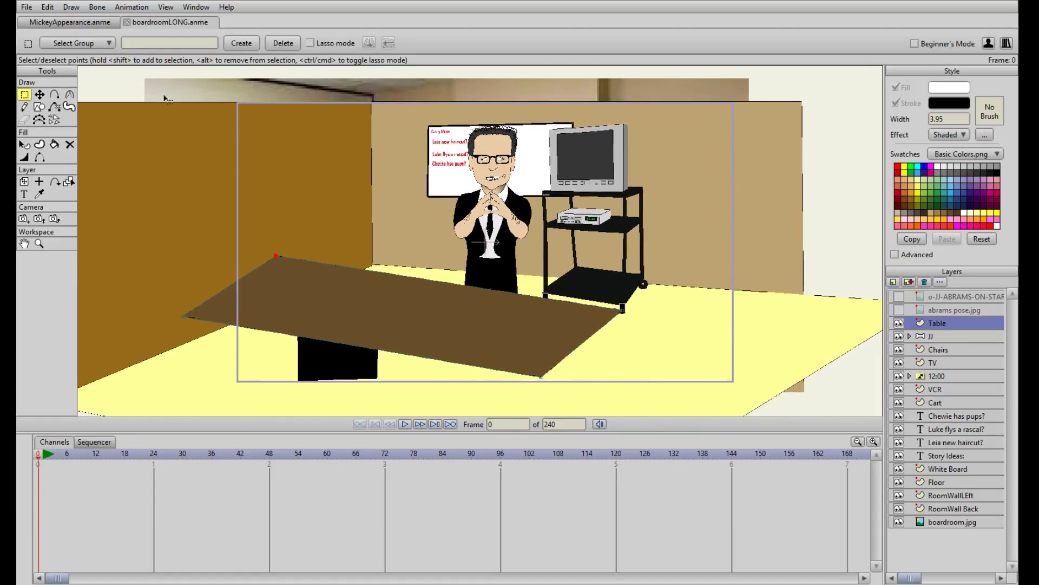
{"action": "left_click", "coordinate": [90, 24]}
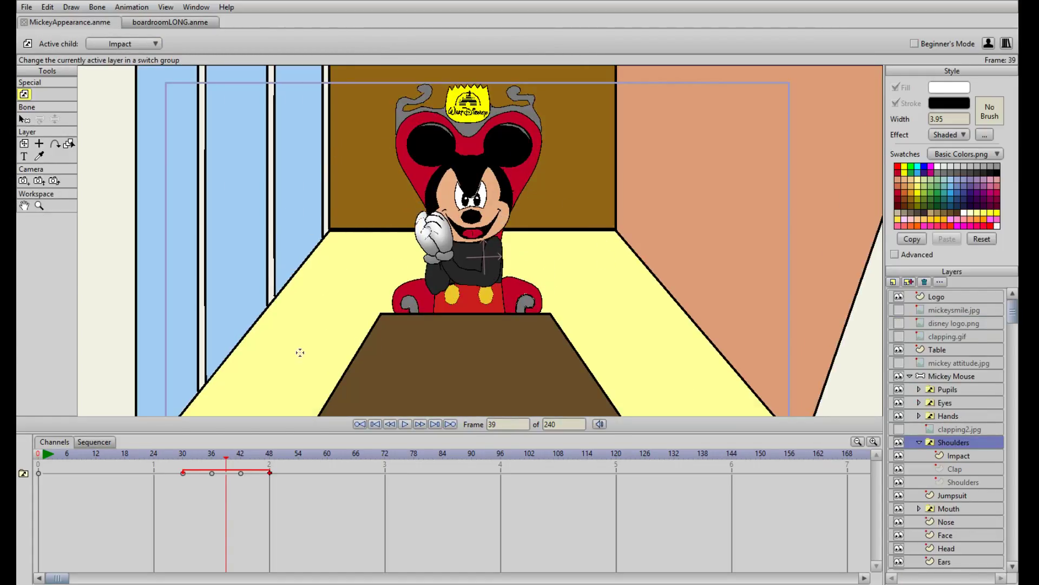
{"action": "mouse_move", "coordinate": [483, 340]}
{"action": "left_mouse_down"}
{"action": "mouse_move", "coordinate": [452, 206]}
{"action": "mouse_move", "coordinate": [440, 290]}
{"action": "left_mouse_up"}
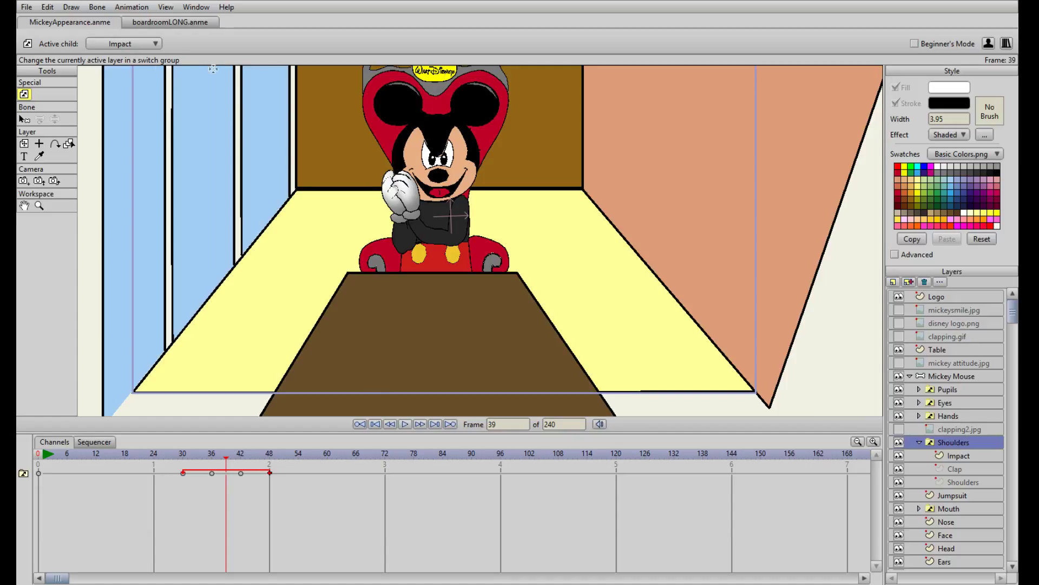
In boardroomLONG.anme, move the table's far-left back corner point slightly down with Transform Points, to about X -1.4984, Y -0.1334
{"action": "left_click", "coordinate": [169, 21]}
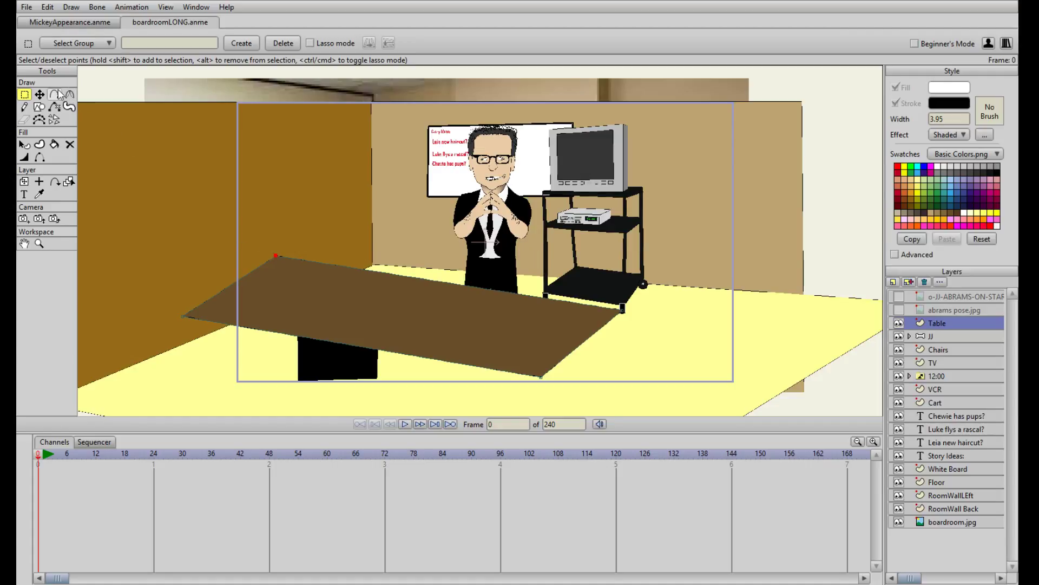
{"action": "left_click", "coordinate": [41, 95]}
{"action": "left_click_drag", "start_coordinate": [275, 255], "coordinate": [276, 261]}
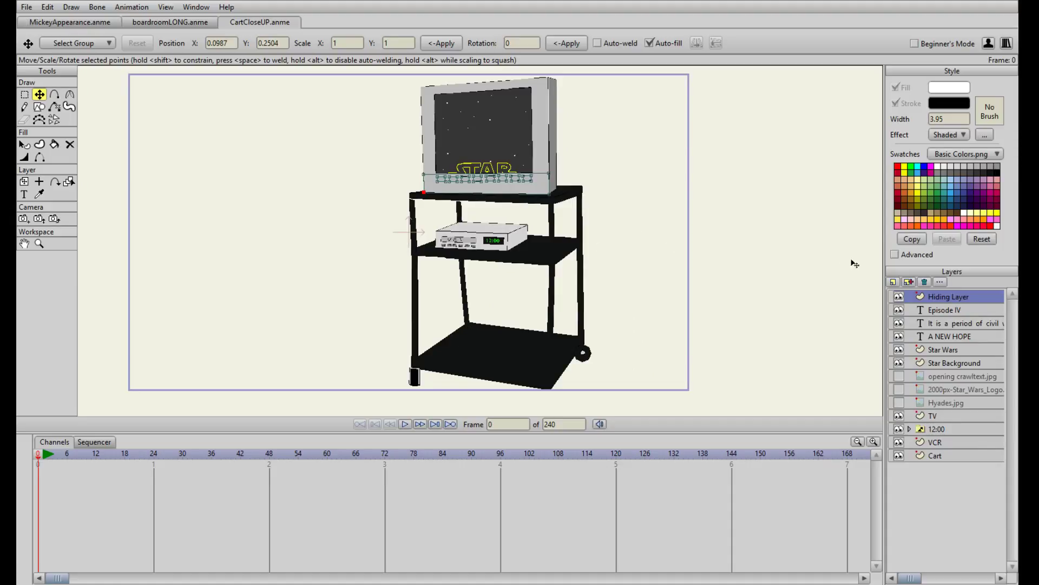
Examine the TV cart close-up in CartCloseUP.anme and compare it with the boardroom and Mickey scenes
{"action": "left_click_drag", "start_coordinate": [415, 178], "coordinate": [402, 210]}
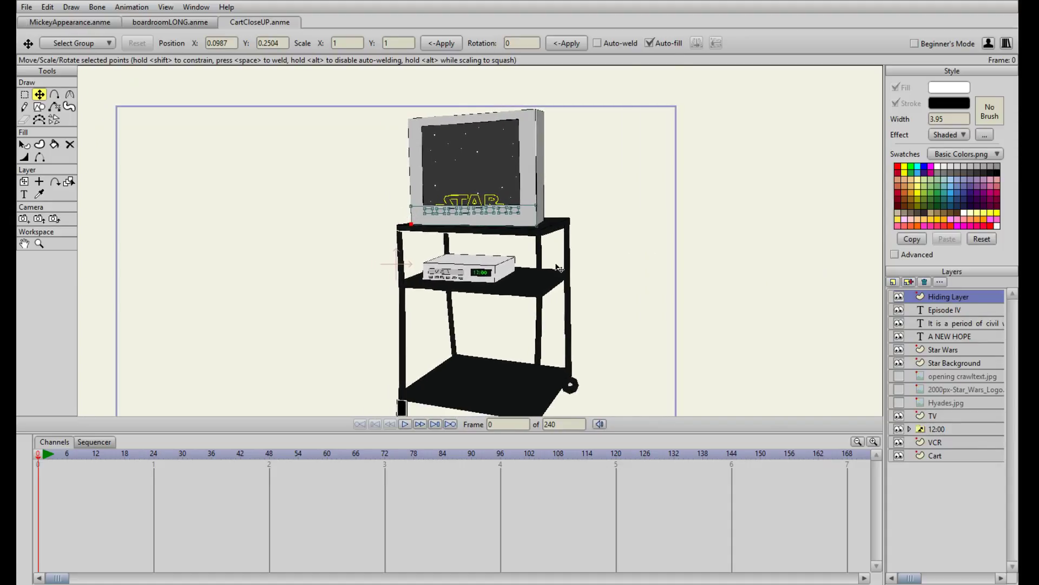
{"action": "left_click_drag", "start_coordinate": [559, 268], "coordinate": [568, 201]}
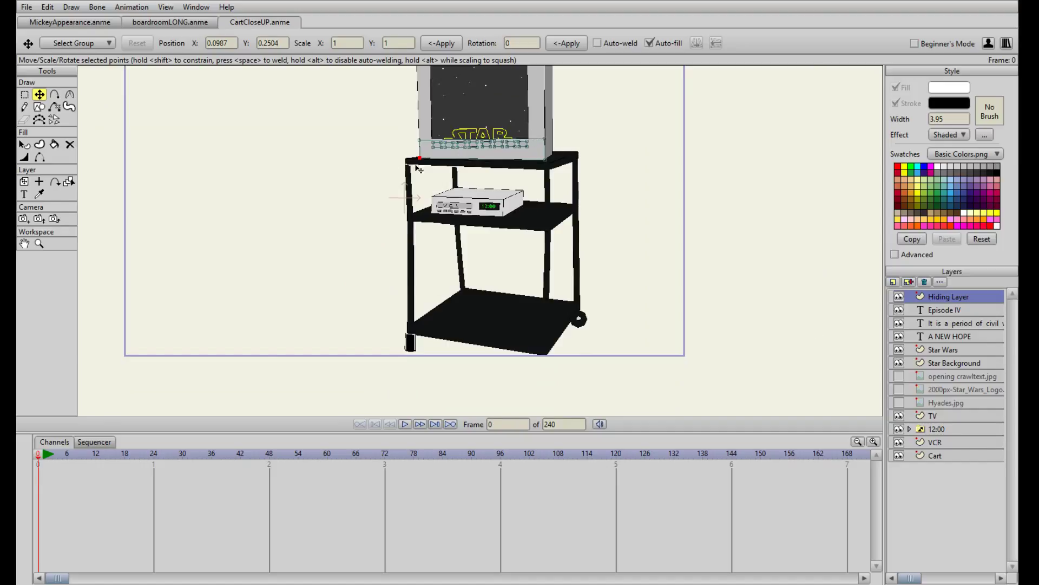
{"action": "left_click_drag", "start_coordinate": [338, 145], "coordinate": [385, 195]}
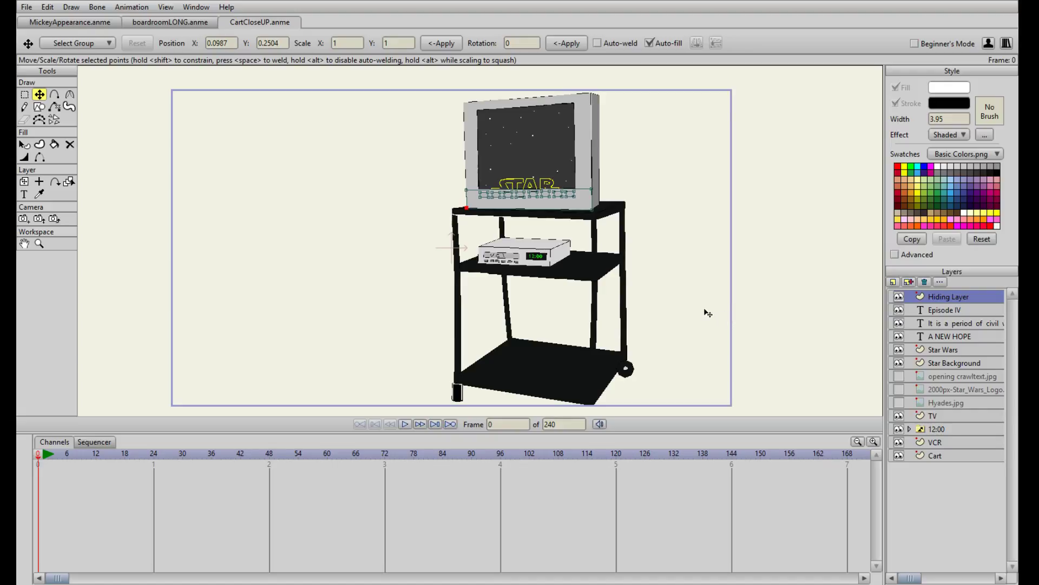
{"action": "left_click", "coordinate": [173, 22]}
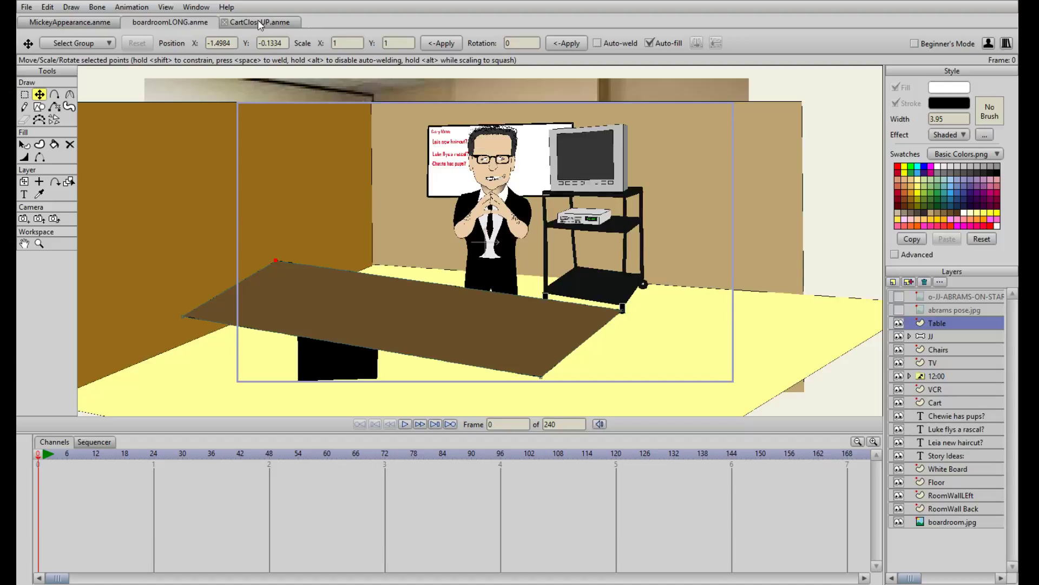
{"action": "left_click", "coordinate": [258, 22]}
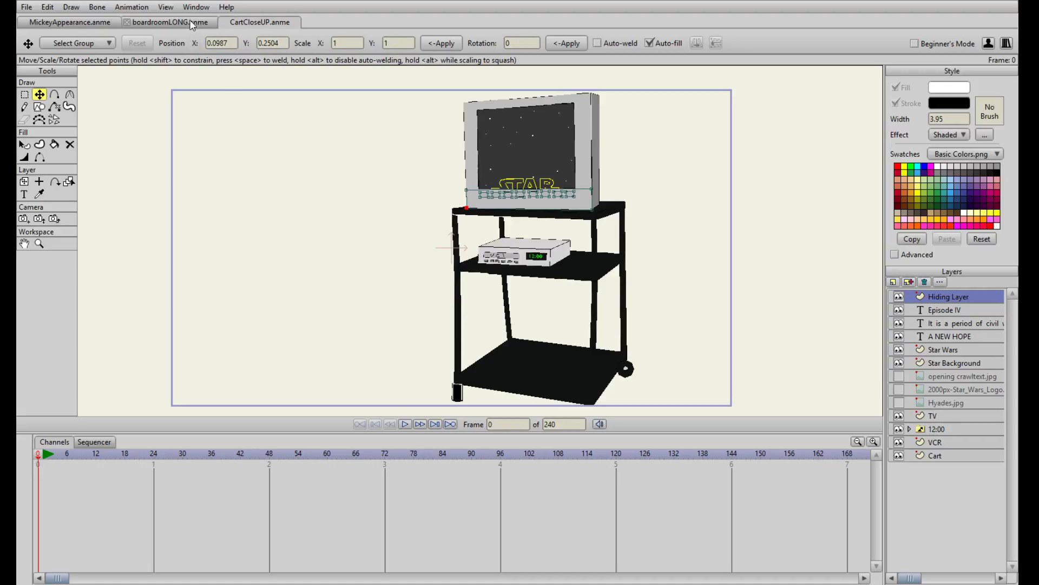
{"action": "left_click", "coordinate": [76, 26]}
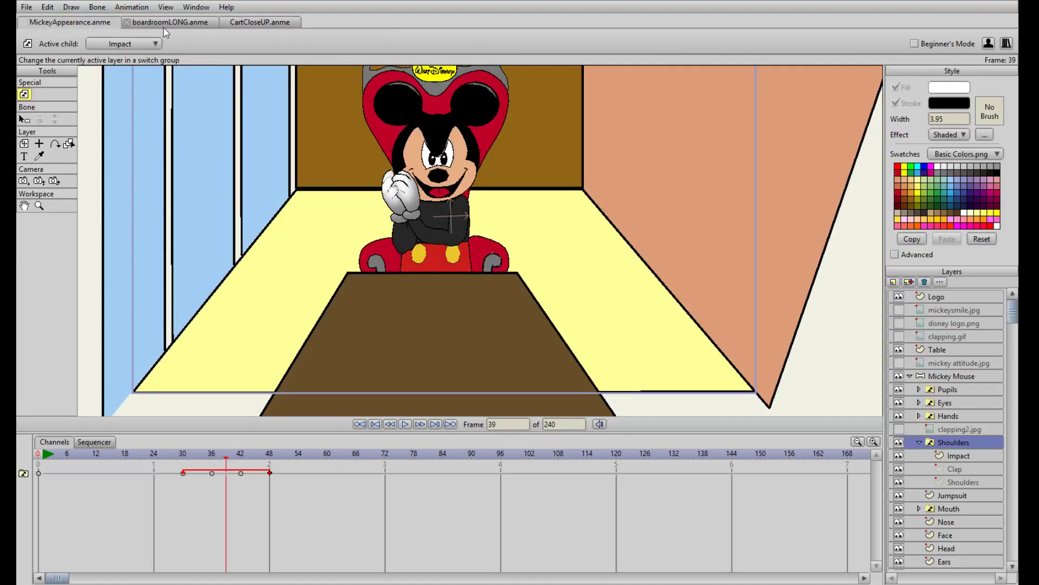
Examine the boardroomLONG.anme scene around the presenter, table and TV cart at different magnifications
{"action": "left_click", "coordinate": [174, 24]}
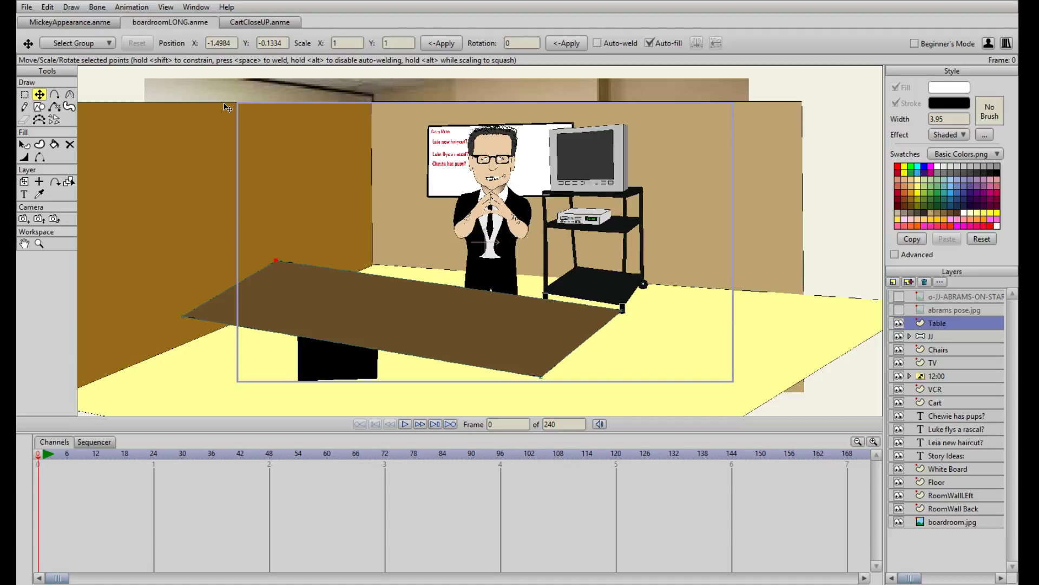
{"action": "scroll", "coordinate": [458, 256], "scroll_direction": "up", "scroll_amount": 3}
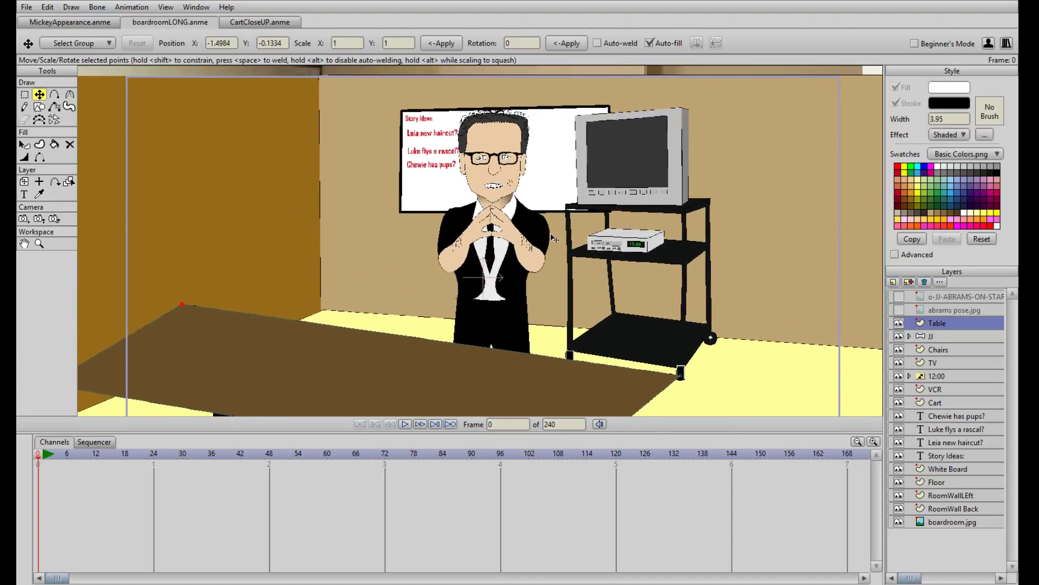
{"action": "scroll", "coordinate": [547, 243], "scroll_direction": "down", "scroll_amount": 2}
{"action": "scroll", "coordinate": [541, 244], "scroll_direction": "up", "scroll_amount": 3}
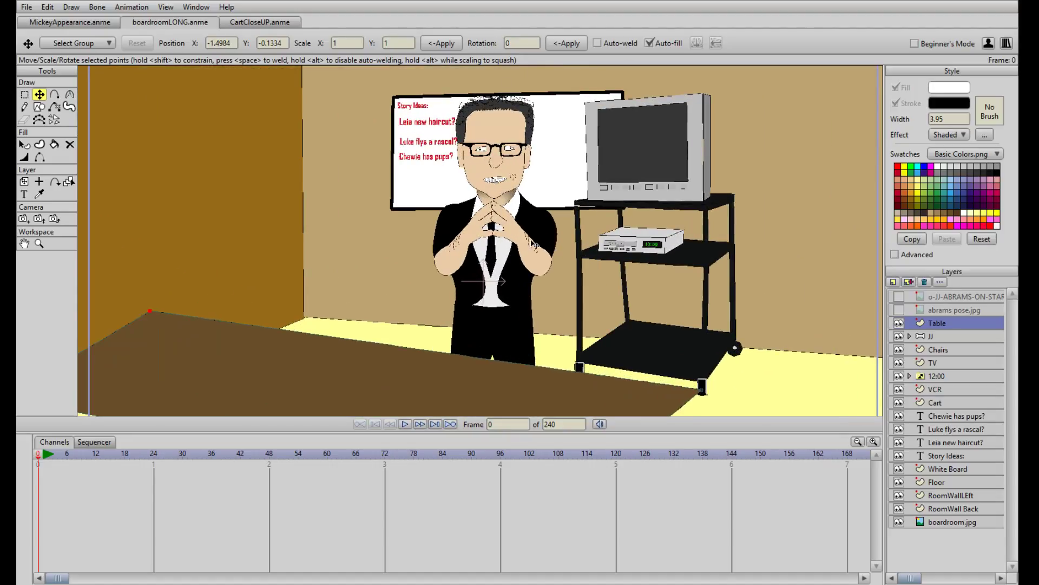
{"action": "scroll", "coordinate": [535, 245], "scroll_direction": "down", "scroll_amount": 3}
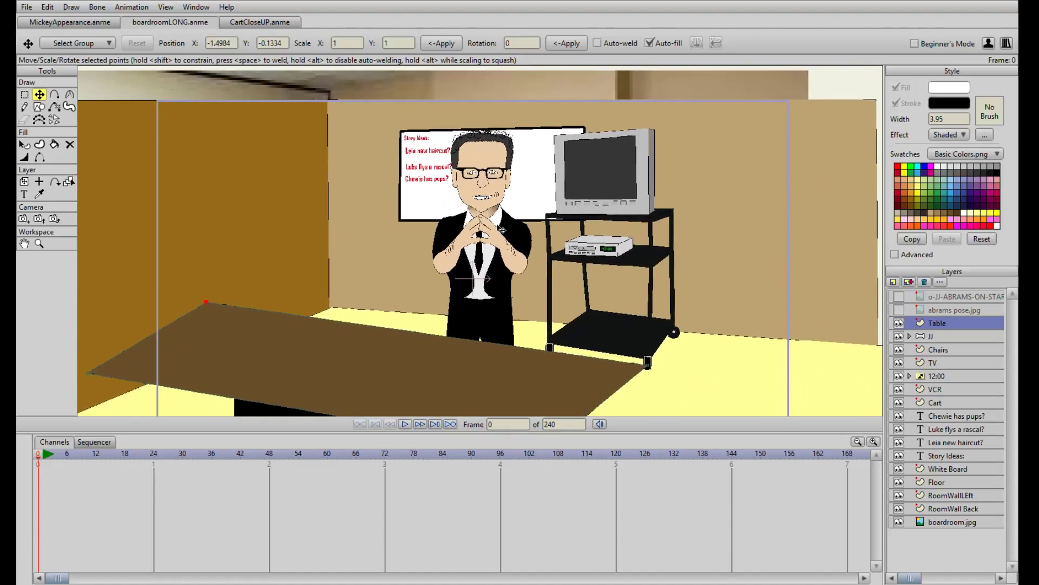
{"action": "left_click_drag", "start_coordinate": [495, 283], "coordinate": [501, 253]}
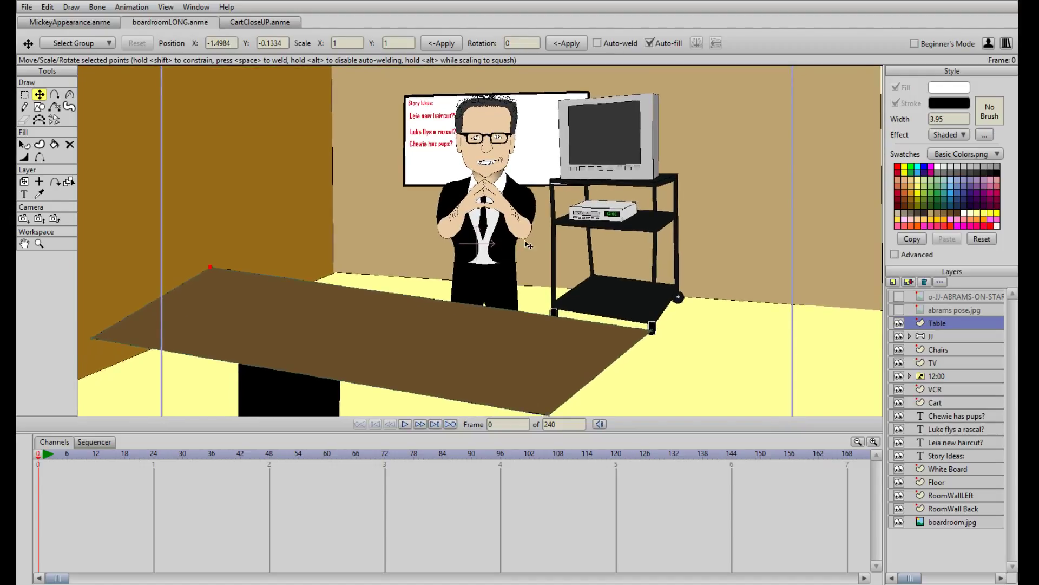
{"action": "left_click_drag", "start_coordinate": [514, 210], "coordinate": [521, 242]}
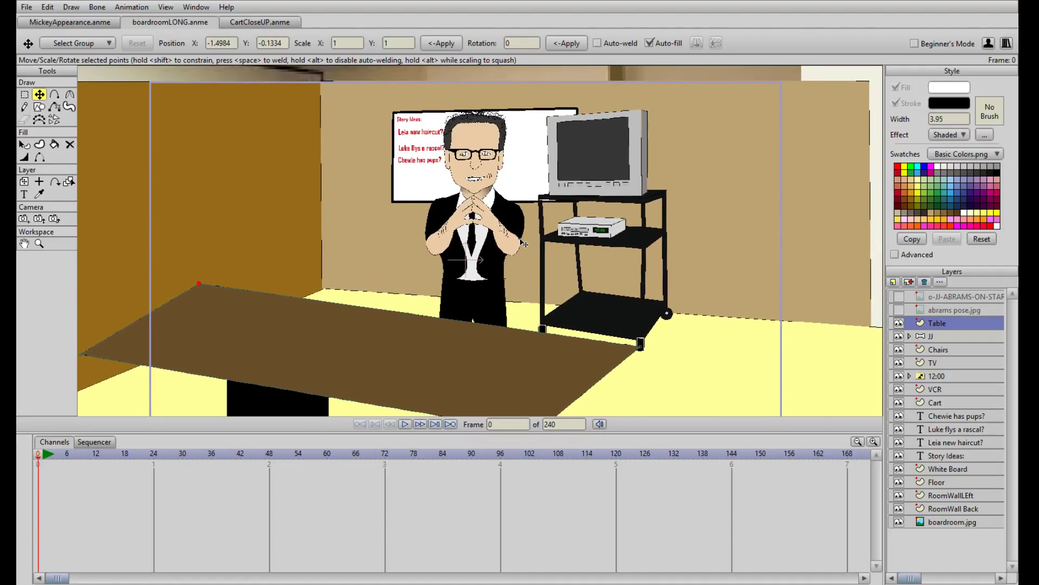
{"action": "left_click_drag", "start_coordinate": [524, 245], "coordinate": [554, 207]}
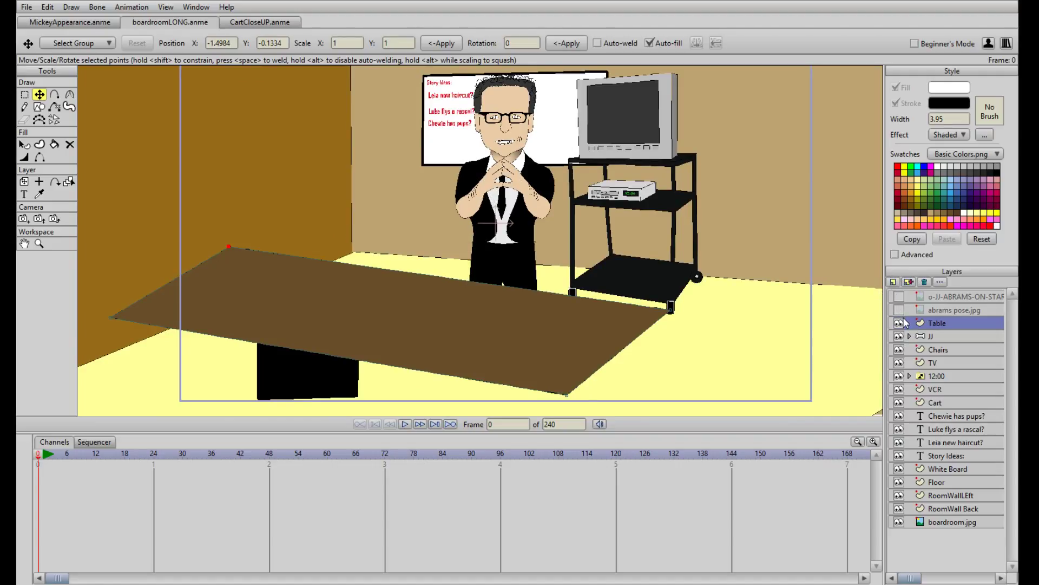
Add a bone layer named Yes1 directly above the Table layer
{"action": "left_click", "coordinate": [893, 282]}
{"action": "left_click", "coordinate": [914, 326]}
{"action": "type", "text": "Ye"}
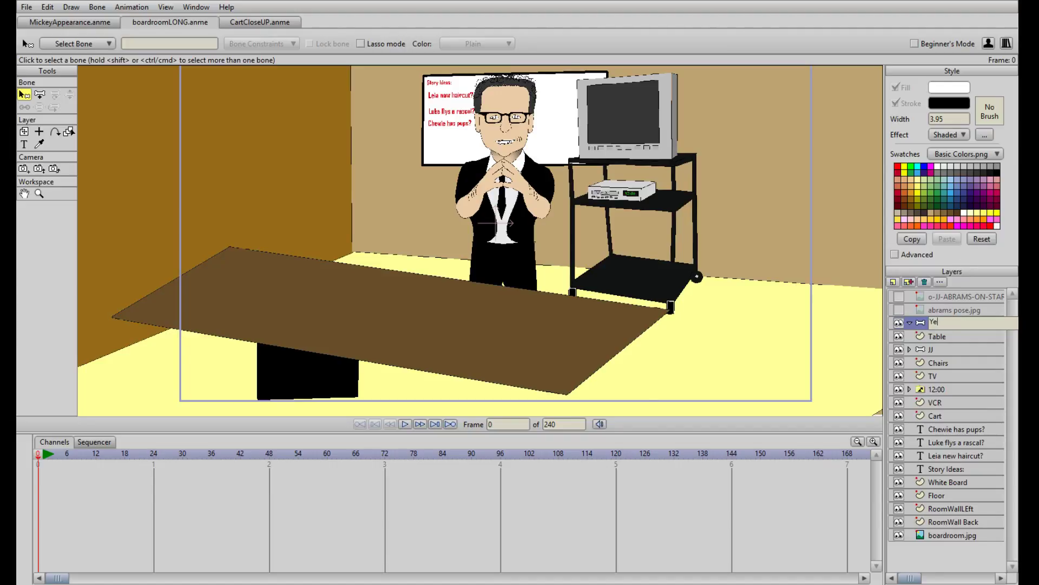
{"action": "type", "text": "s1"}
{"action": "key", "text": "Return"}
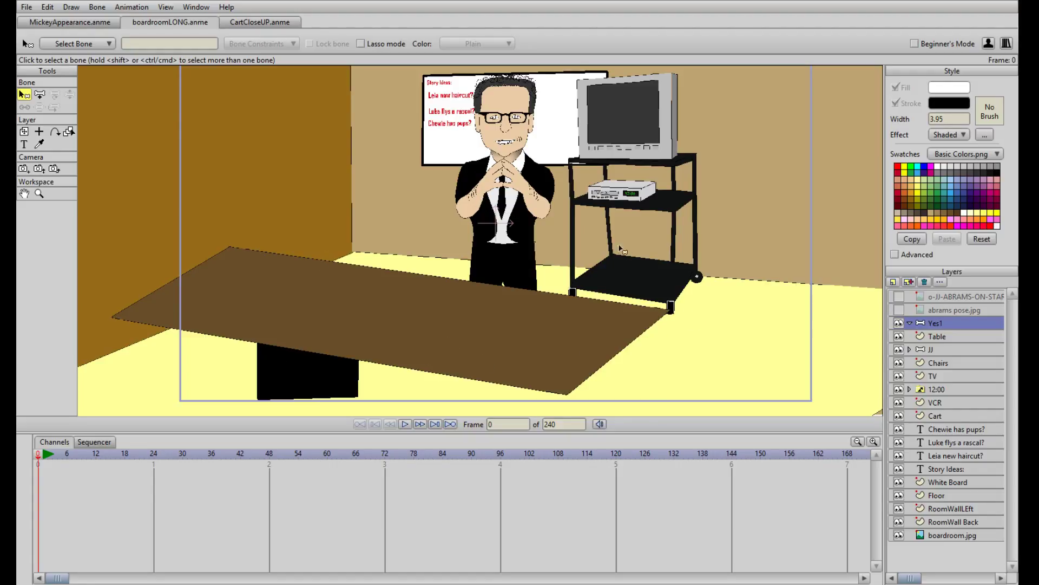
{"action": "left_click", "coordinate": [894, 282]}
{"action": "left_click", "coordinate": [901, 295]}
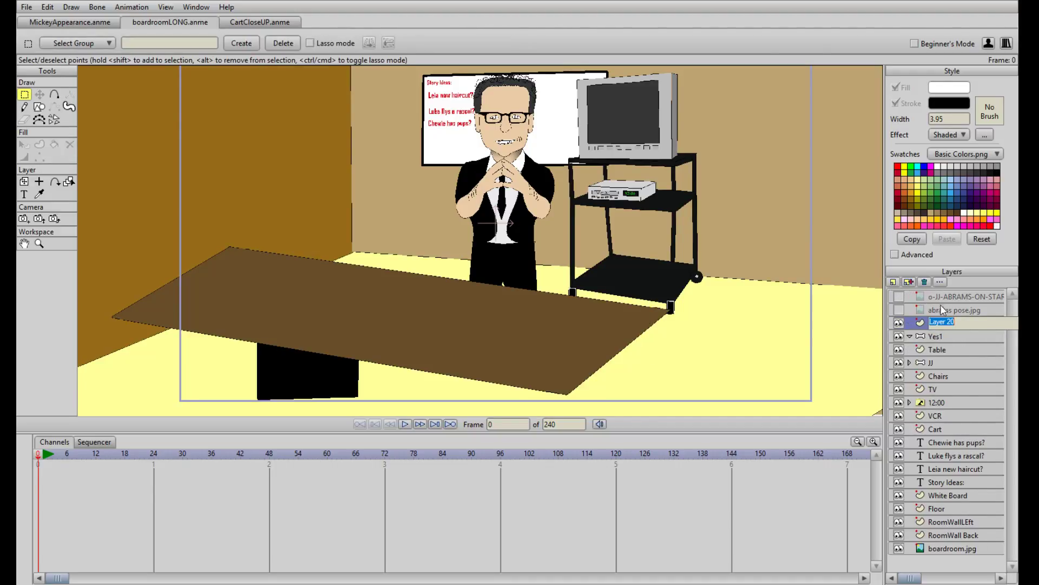
{"action": "left_click", "coordinate": [925, 283]}
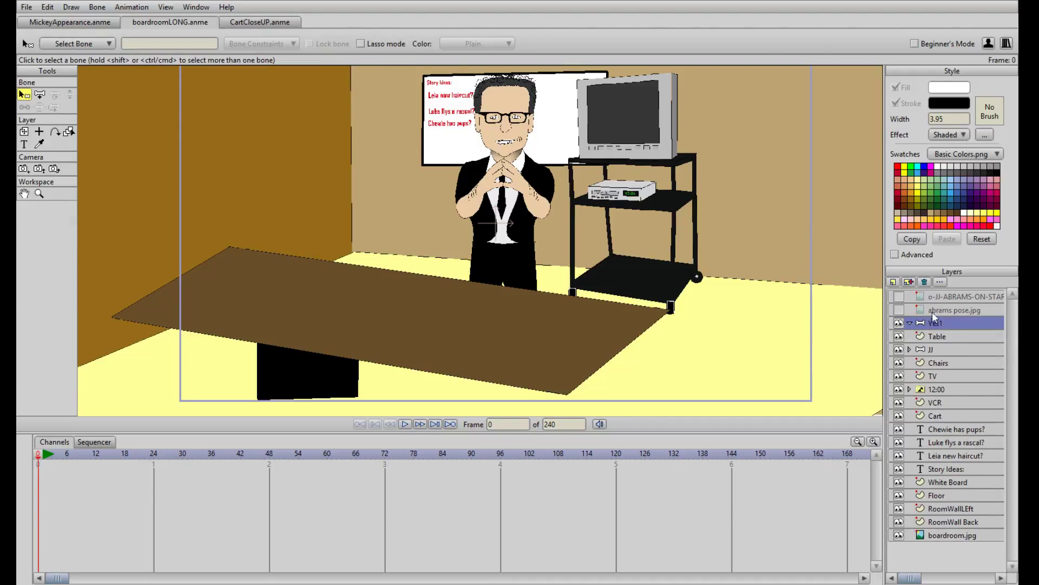
Add three more bone layers above Yes1, naming the first two Yes2 and Yes3
{"action": "left_click", "coordinate": [906, 309]}
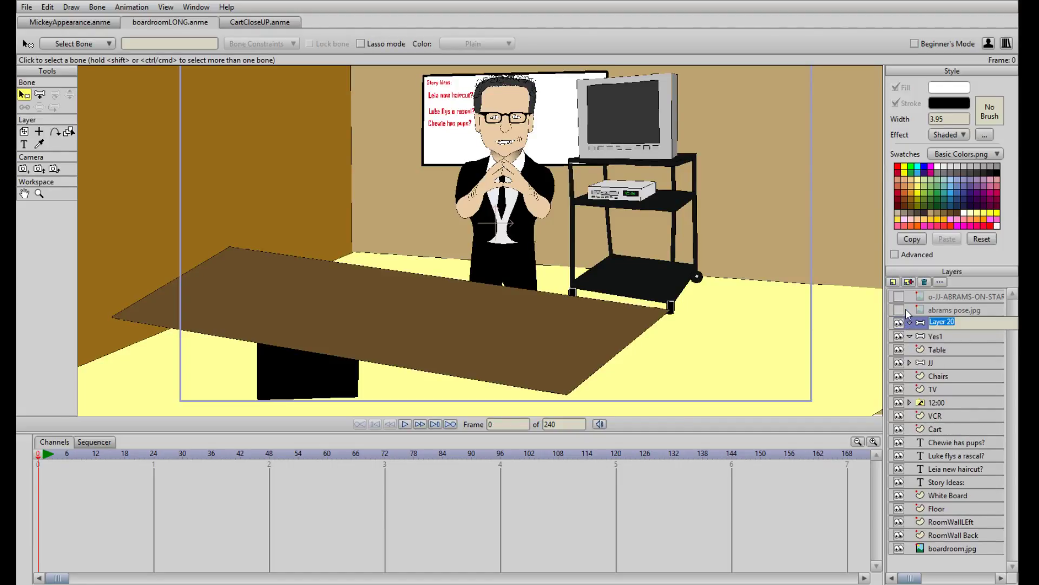
{"action": "type", "text": "Yes2"}
{"action": "key", "text": "Return"}
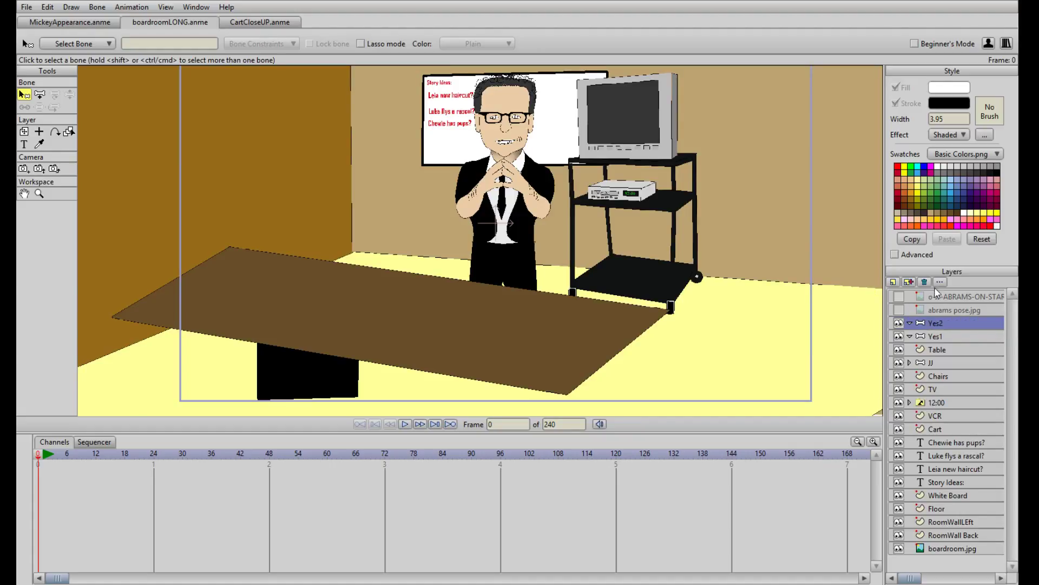
{"action": "left_click", "coordinate": [904, 316]}
{"action": "type", "text": "Y"}
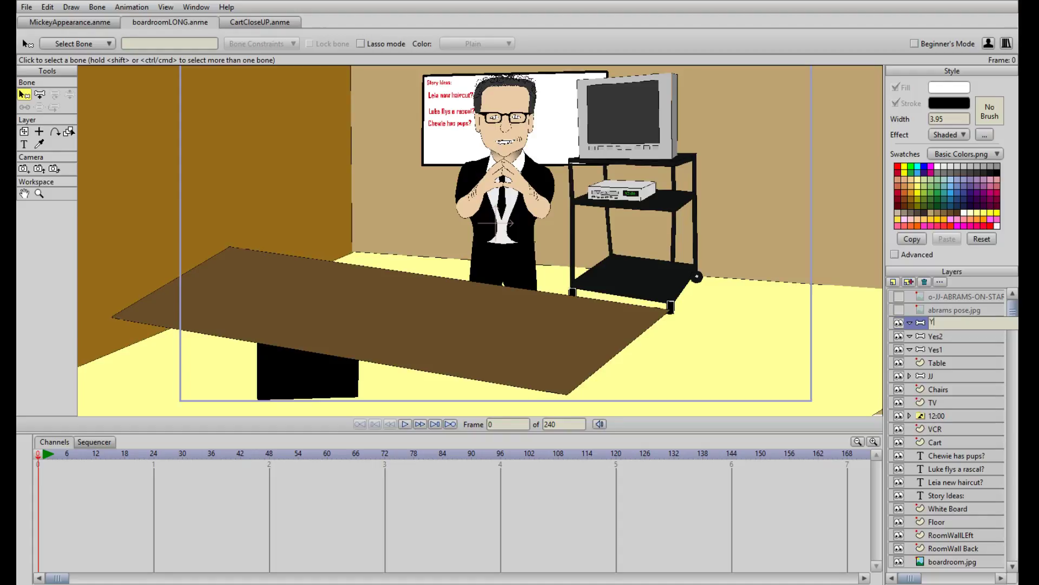
{"action": "type", "text": "es3"}
{"action": "key", "text": "Return"}
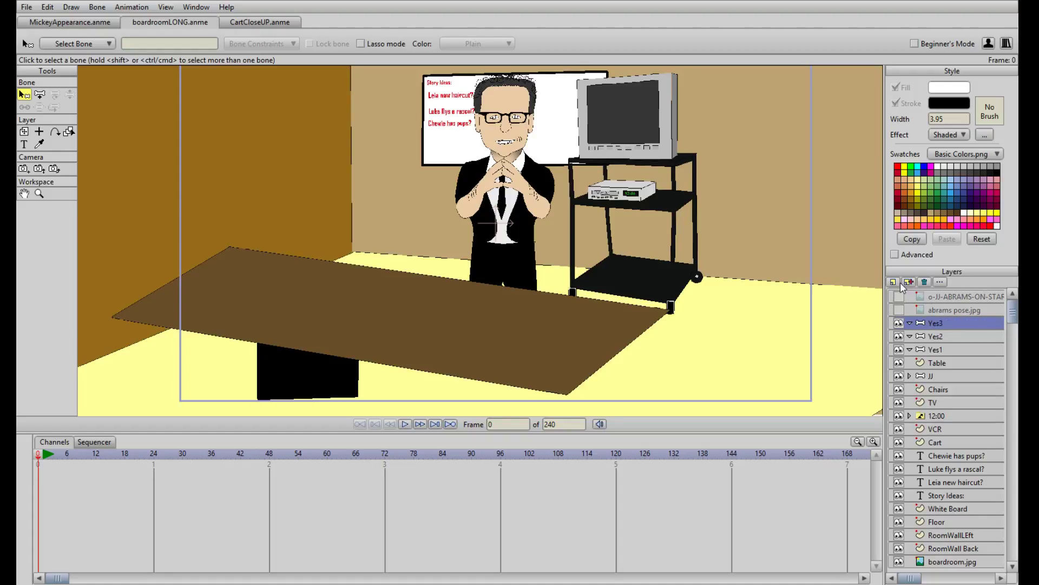
{"action": "left_click", "coordinate": [908, 314]}
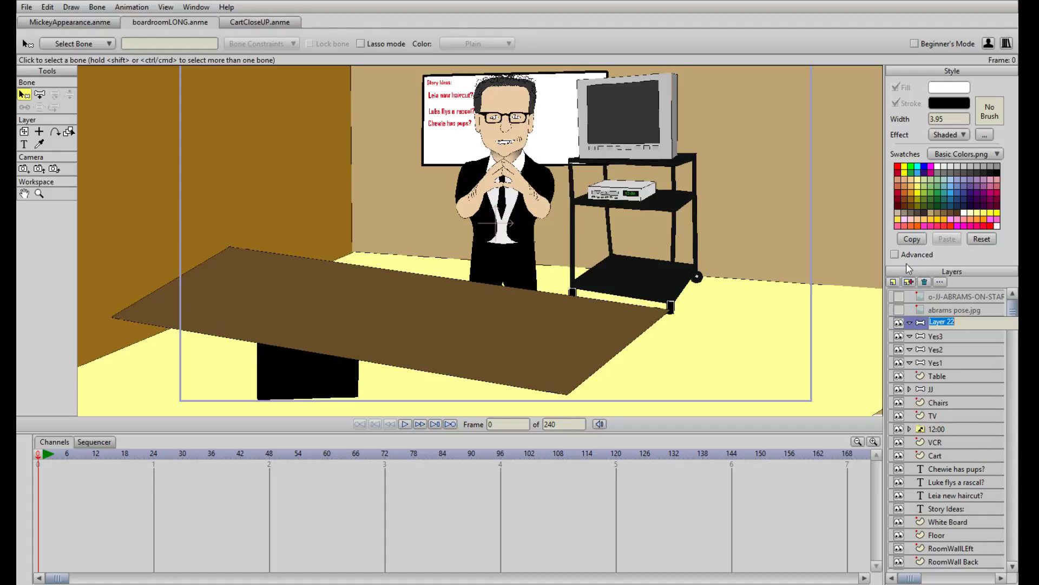
Preview the opening crawl on the TV in CartCloseUP.anme by scrubbing the timeline to frame 84
{"action": "left_click", "coordinate": [273, 22]}
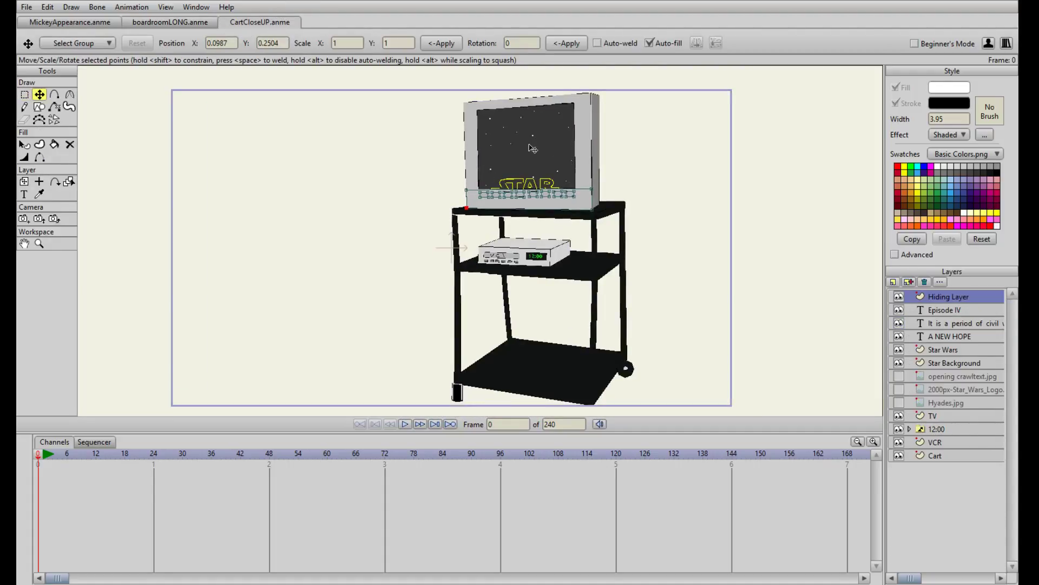
{"action": "left_click_drag", "start_coordinate": [259, 454], "coordinate": [443, 464]}
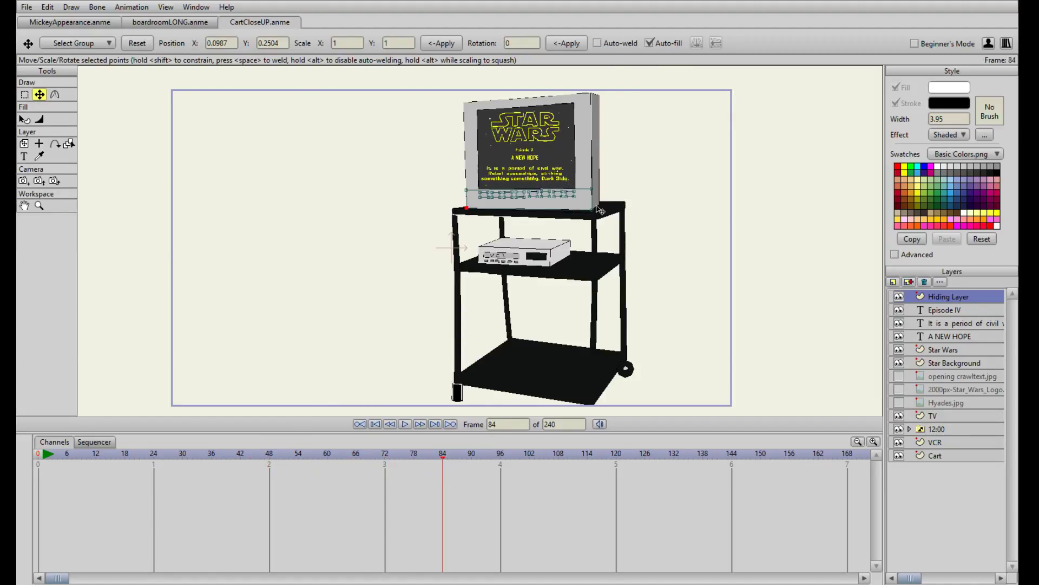
Review the boardroomLONG.anme scene and the MickeyAppearance.anme scene, ending back in boardroomLONG.anme
{"action": "left_click", "coordinate": [166, 23]}
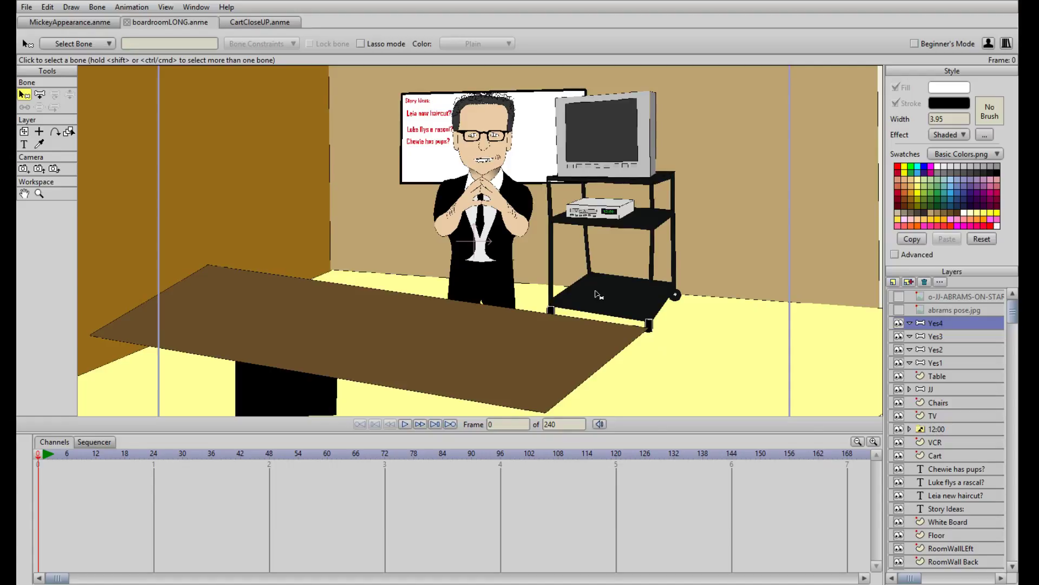
{"action": "left_click_drag", "start_coordinate": [470, 302], "coordinate": [436, 291]}
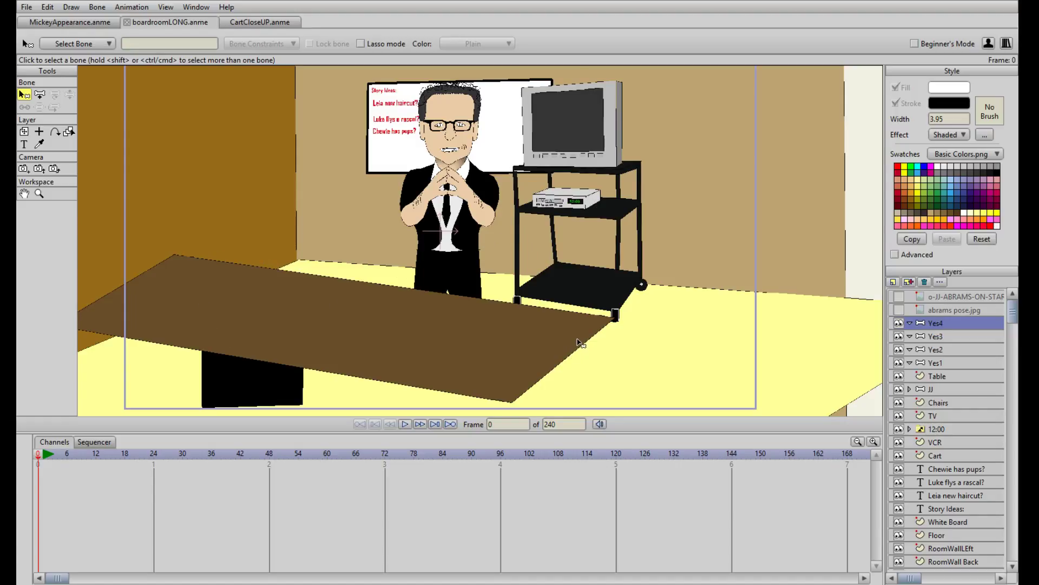
{"action": "left_click", "coordinate": [46, 20]}
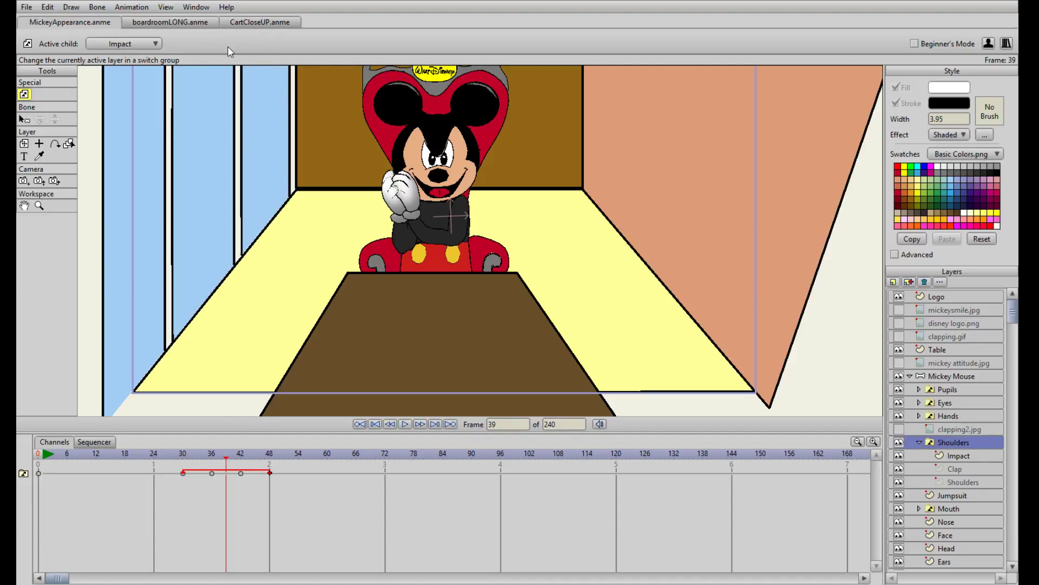
{"action": "left_click", "coordinate": [178, 20]}
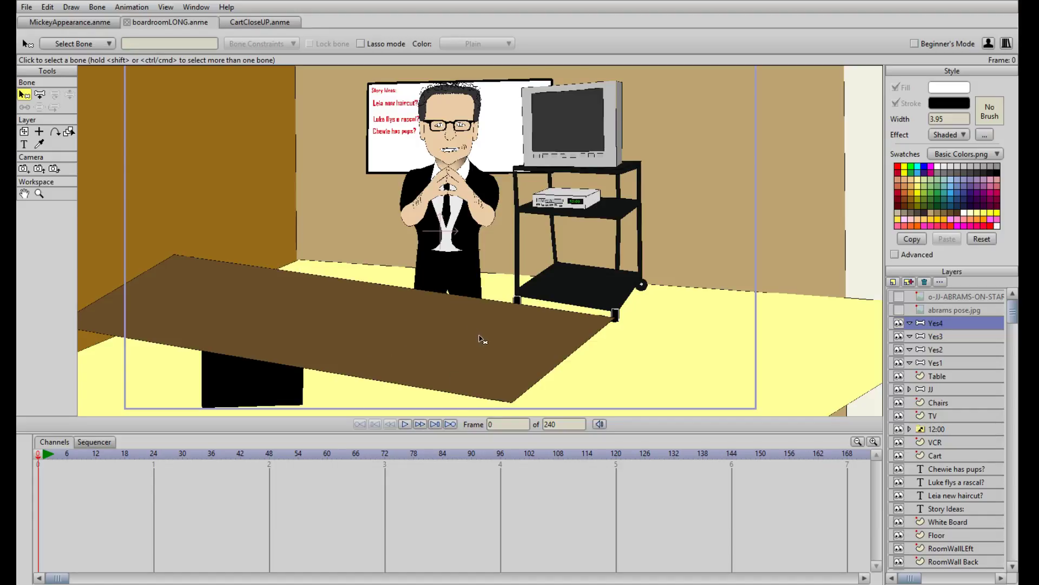
Examine the presenter's mouth, hair, glasses and hands in the boardroom scene up close and at full view
{"action": "left_click_drag", "start_coordinate": [408, 188], "coordinate": [401, 260]}
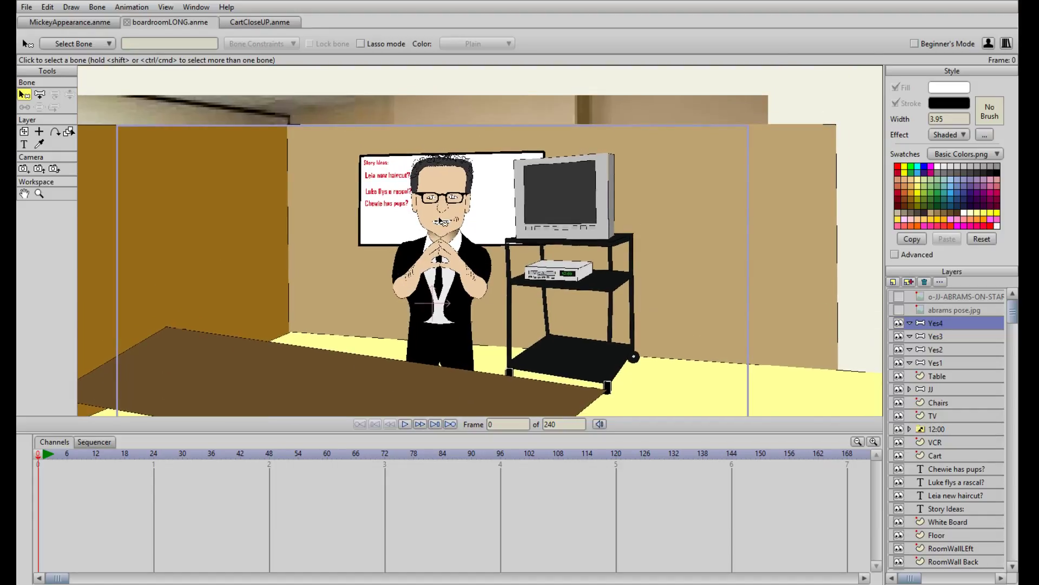
{"action": "scroll", "coordinate": [439, 221], "scroll_direction": "up", "scroll_amount": 5}
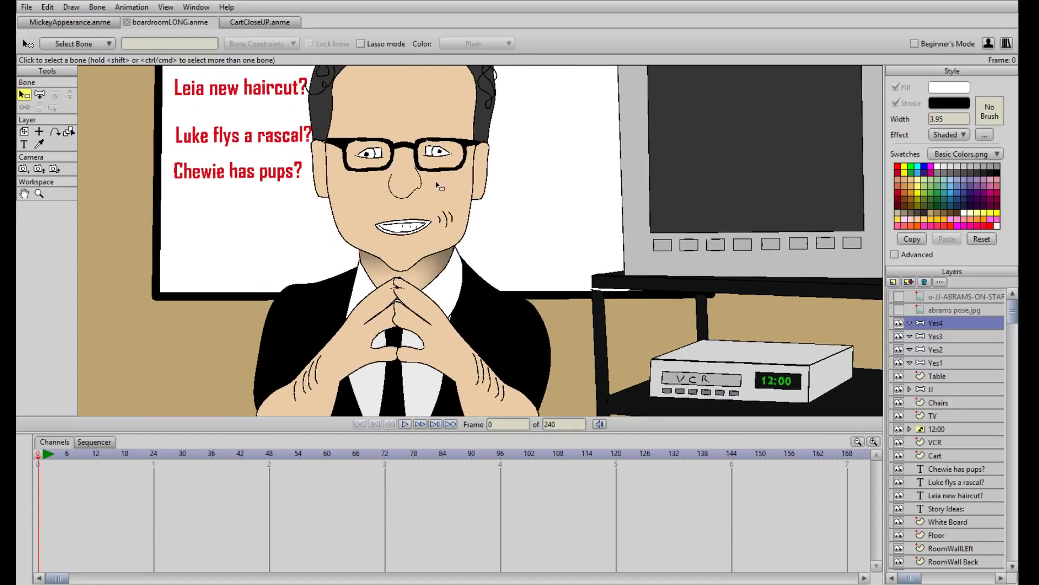
{"action": "scroll", "coordinate": [435, 237], "scroll_direction": "up", "scroll_amount": 6}
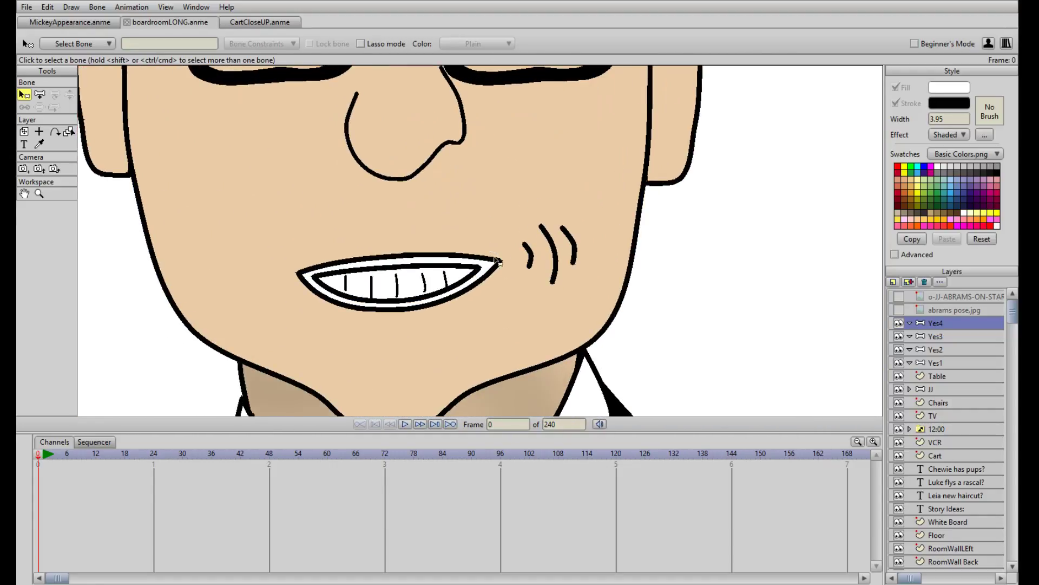
{"action": "scroll", "coordinate": [490, 283], "scroll_direction": "down", "scroll_amount": 9}
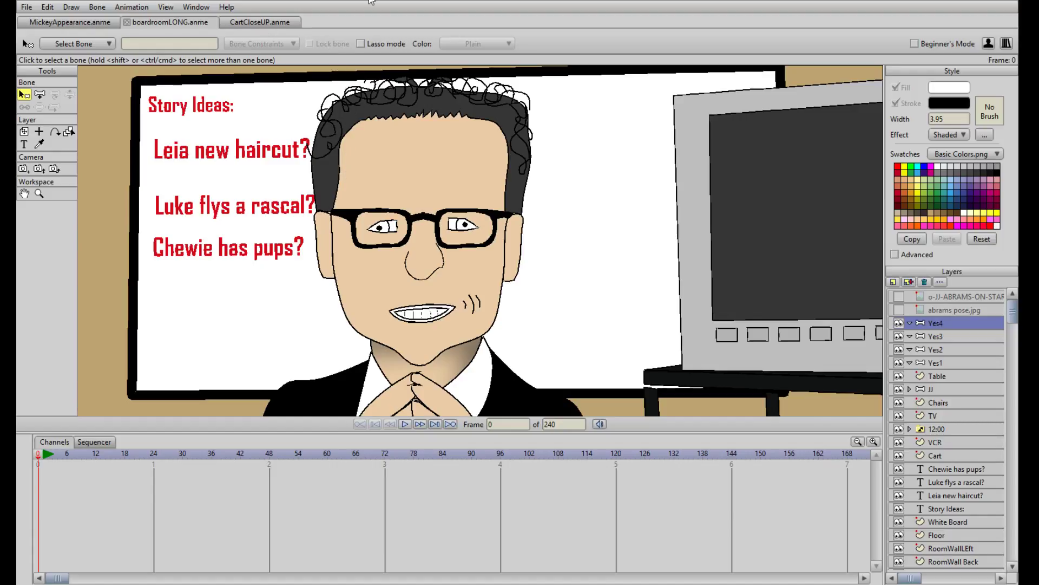
{"action": "scroll", "coordinate": [464, 159], "scroll_direction": "up", "scroll_amount": 5}
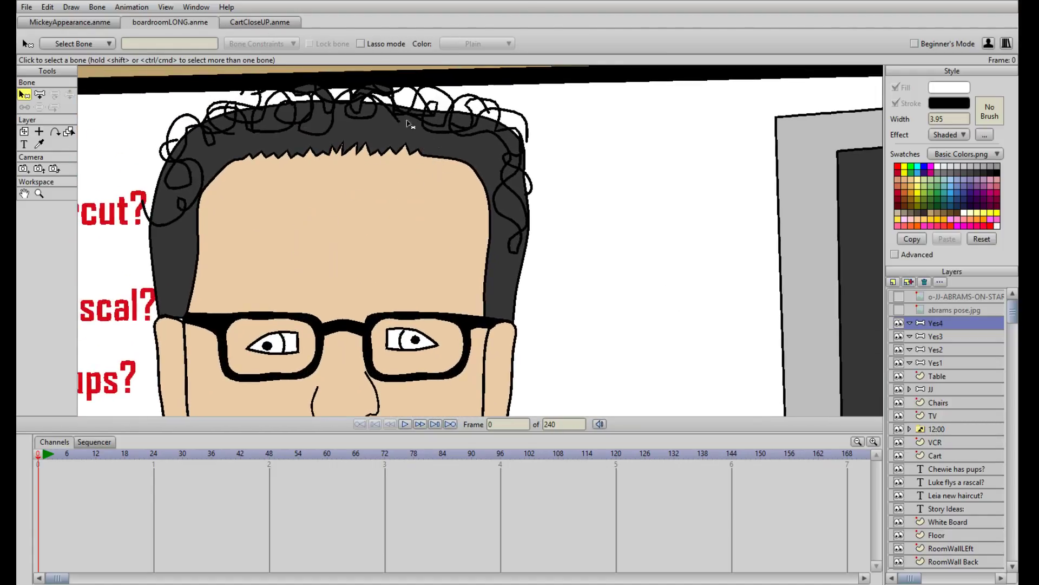
{"action": "scroll", "coordinate": [409, 124], "scroll_direction": "down", "scroll_amount": 5}
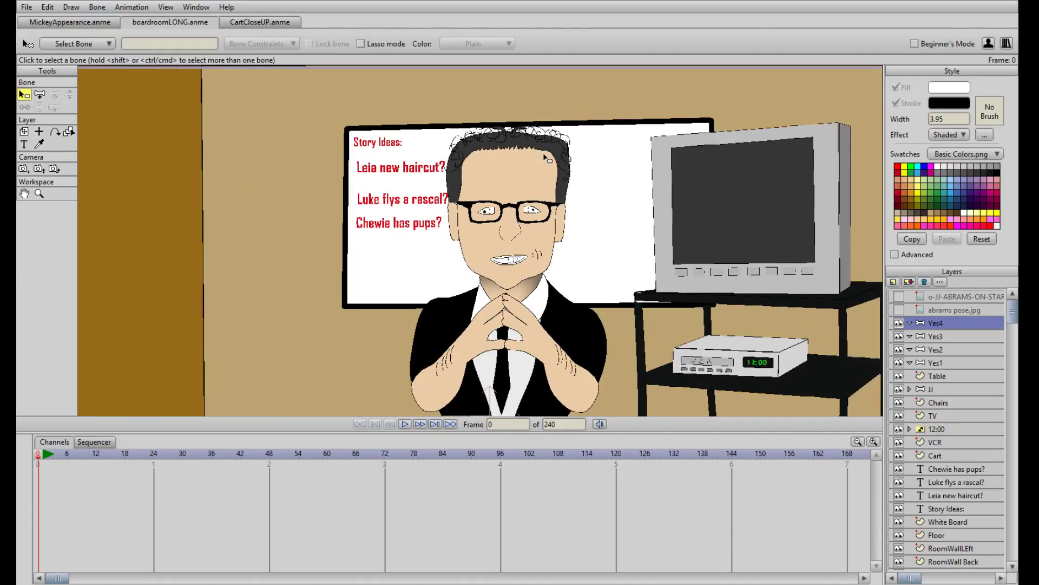
{"action": "scroll", "coordinate": [546, 158], "scroll_direction": "down", "scroll_amount": 4}
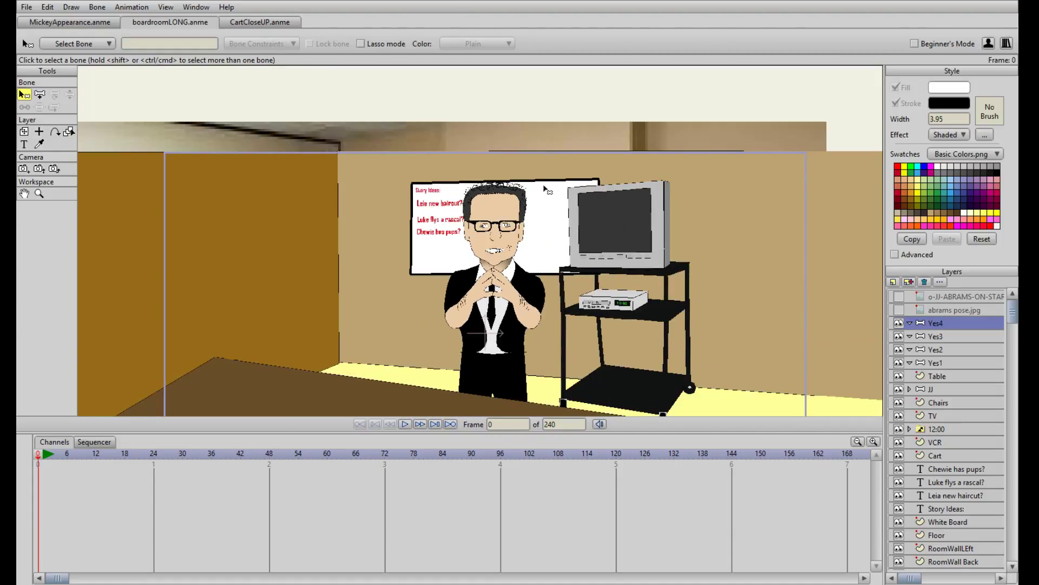
{"action": "left_click_drag", "start_coordinate": [420, 237], "coordinate": [436, 209]}
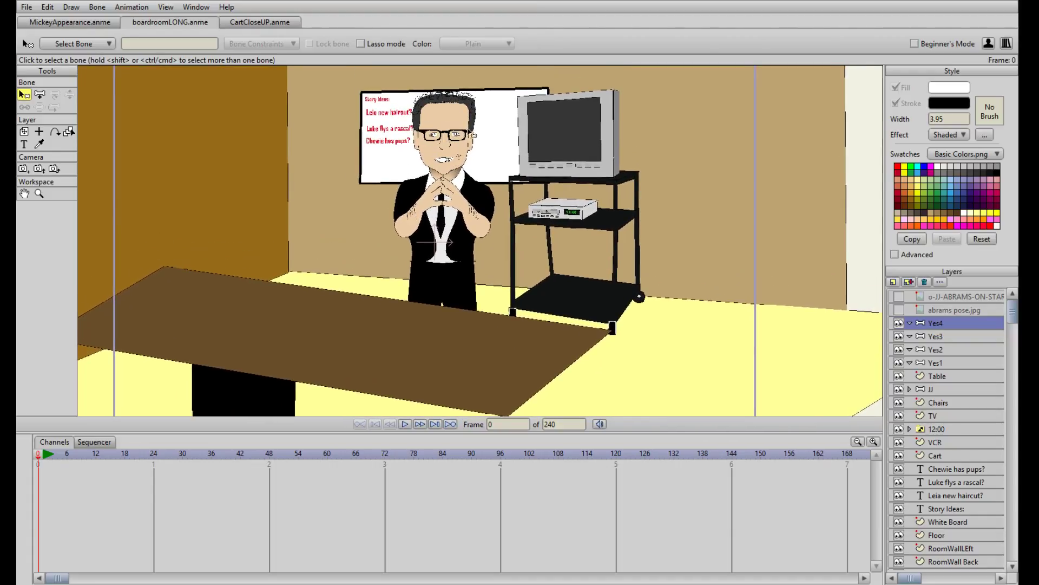
{"action": "scroll", "coordinate": [476, 147], "scroll_direction": "up", "scroll_amount": 4}
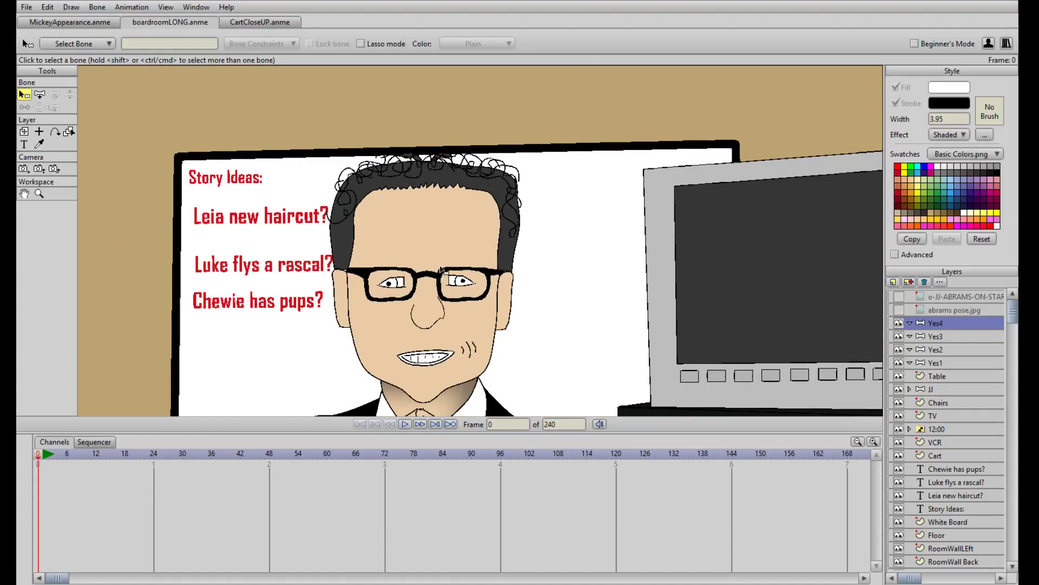
{"action": "scroll", "coordinate": [443, 266], "scroll_direction": "down", "scroll_amount": 4}
{"action": "scroll", "coordinate": [439, 184], "scroll_direction": "down", "scroll_amount": 4}
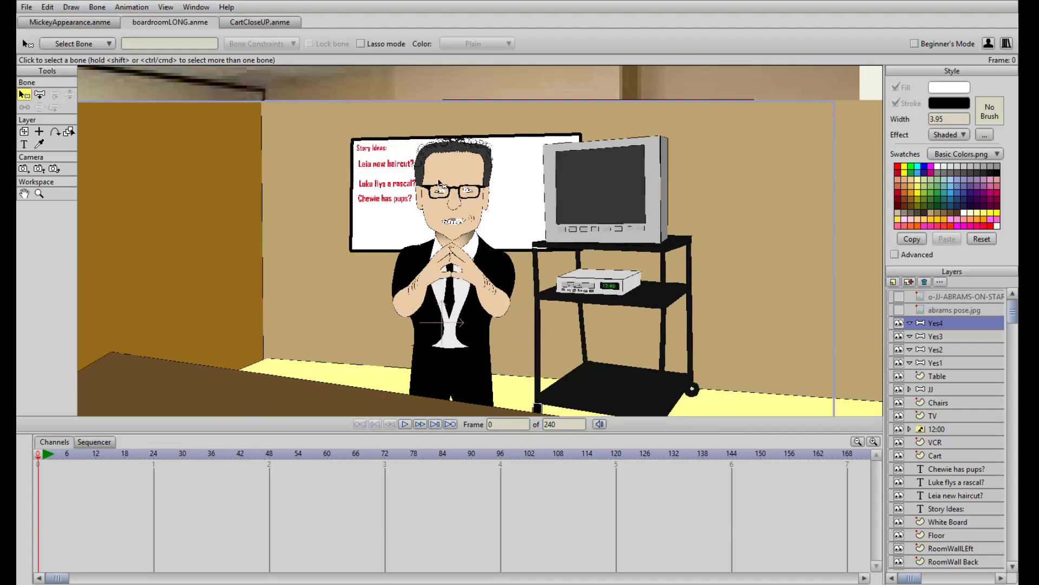
{"action": "scroll", "coordinate": [473, 199], "scroll_direction": "up", "scroll_amount": 3}
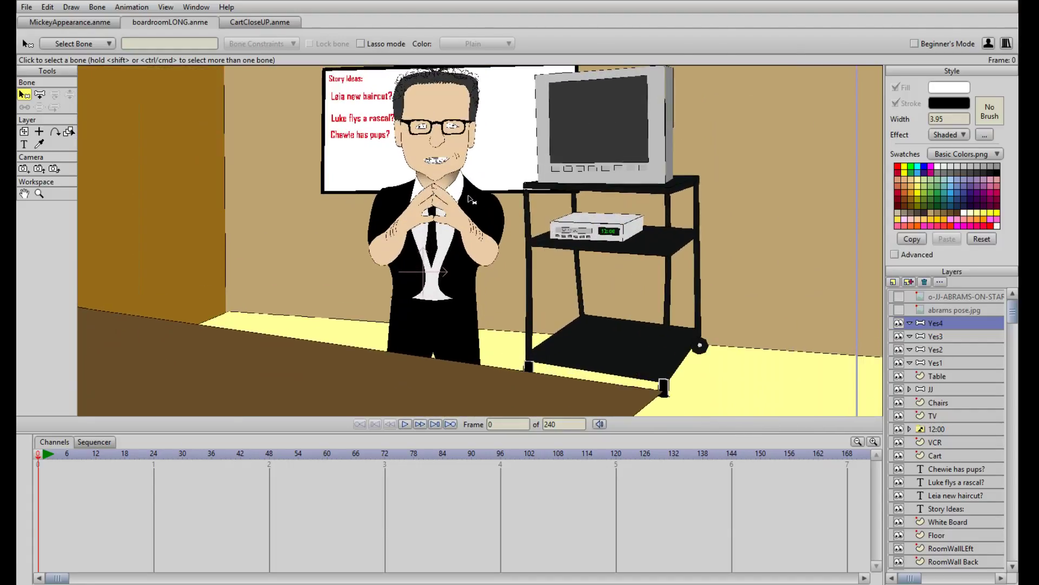
{"action": "scroll", "coordinate": [479, 209], "scroll_direction": "down", "scroll_amount": 1}
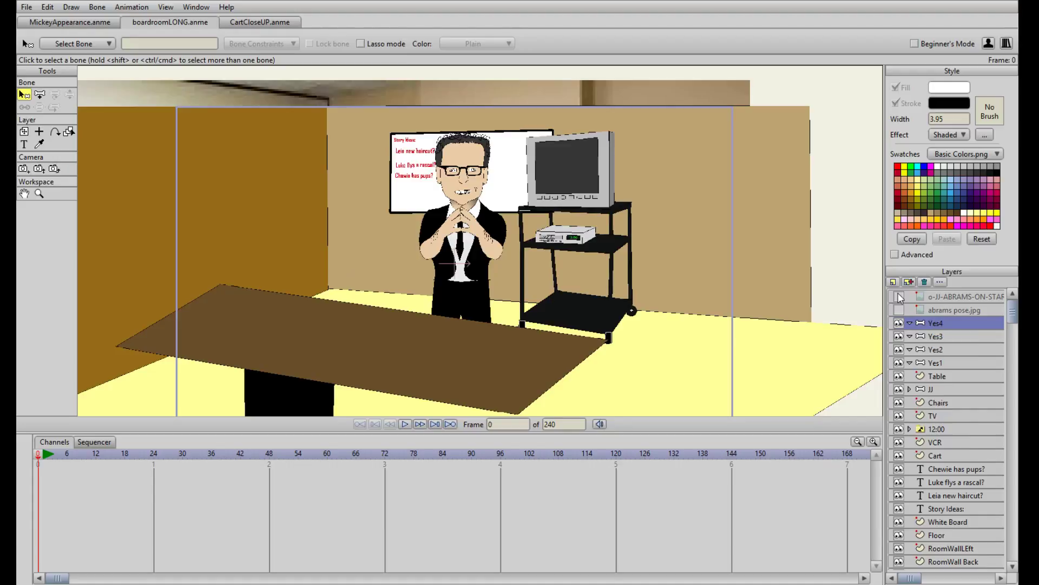
Add a vector layer named Head inside the Yes4 bone layer and collapse that group
{"action": "key", "text": "ctrl+shift+n"}
{"action": "type", "text": "Head"}
{"action": "key", "text": "Return"}
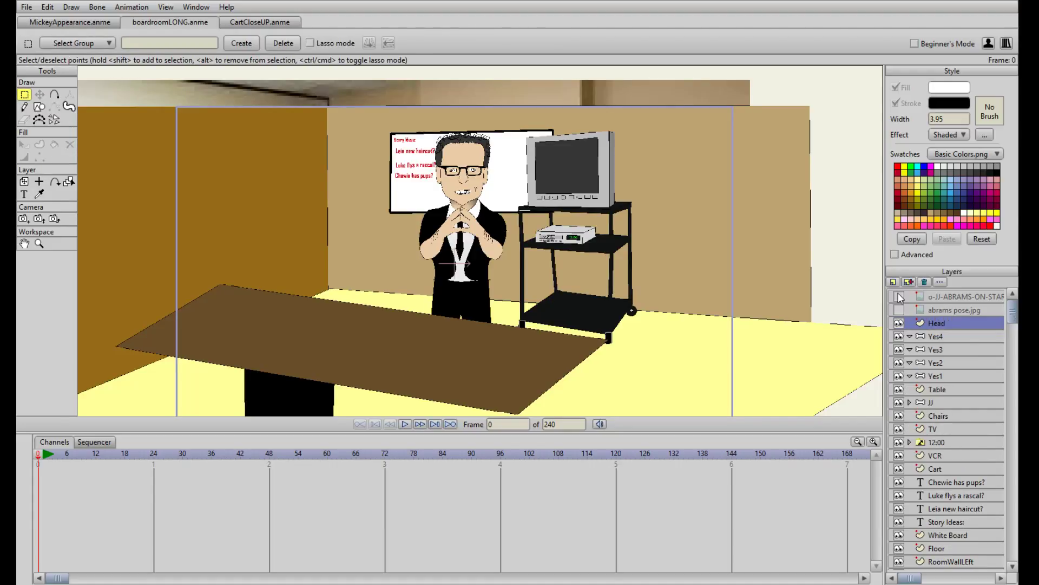
{"action": "left_click_drag", "start_coordinate": [955, 336], "coordinate": [955, 338]}
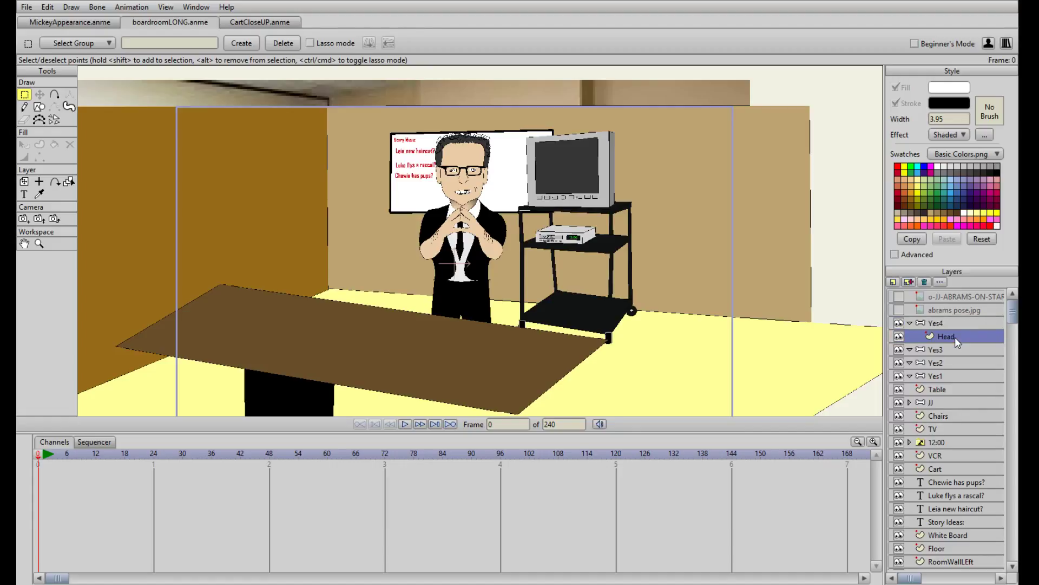
{"action": "left_click", "coordinate": [910, 323]}
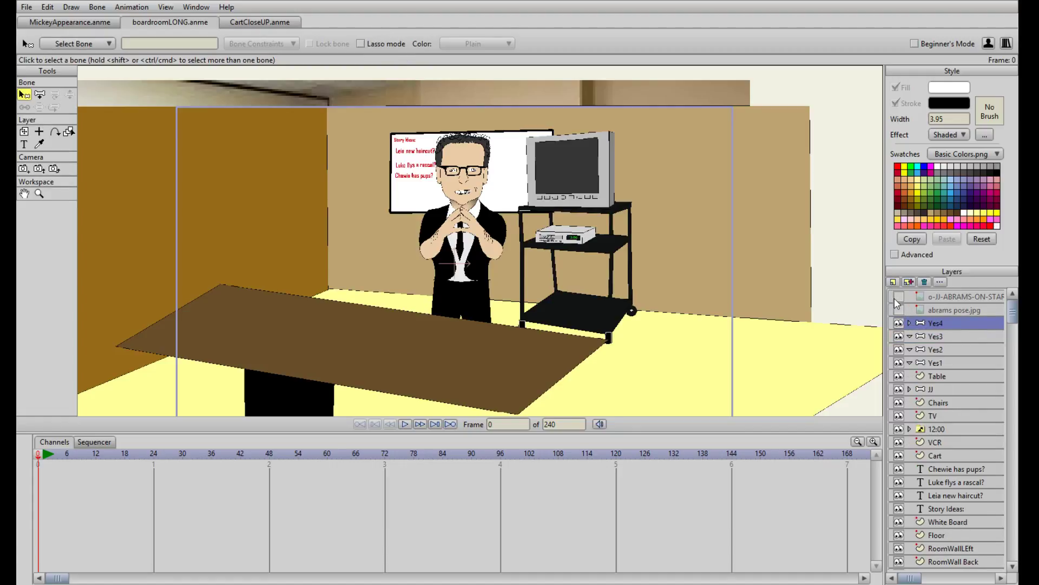
Add a vector layer named Head inside the Yes3 bone layer and collapse that group
{"action": "key", "text": "ctrl+shift+n"}
{"action": "type", "text": "Ye"}
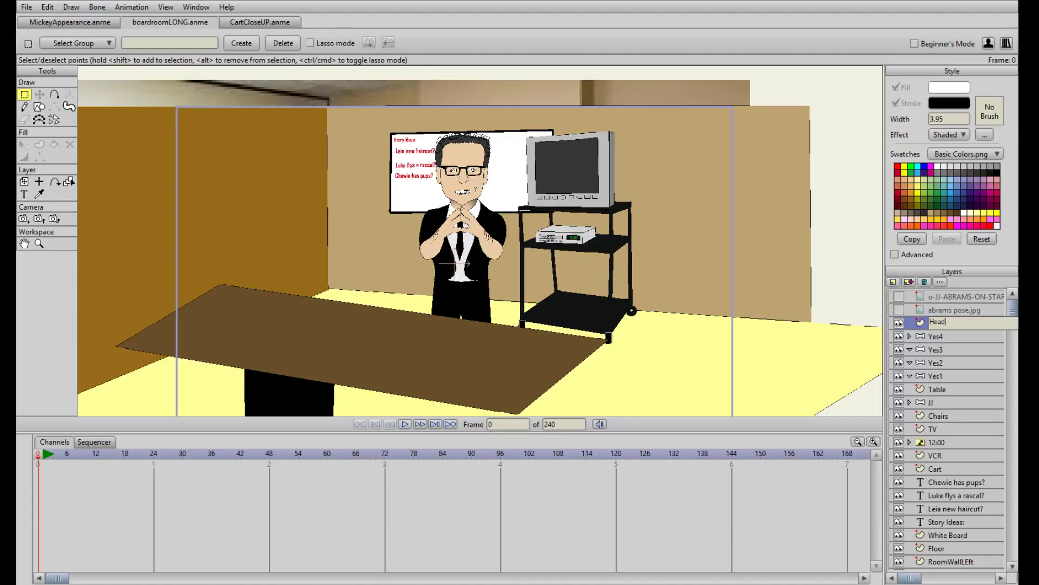
{"action": "type", "text": "ad"}
{"action": "key", "text": "Return"}
{"action": "left_click_drag", "start_coordinate": [939, 323], "coordinate": [939, 361]}
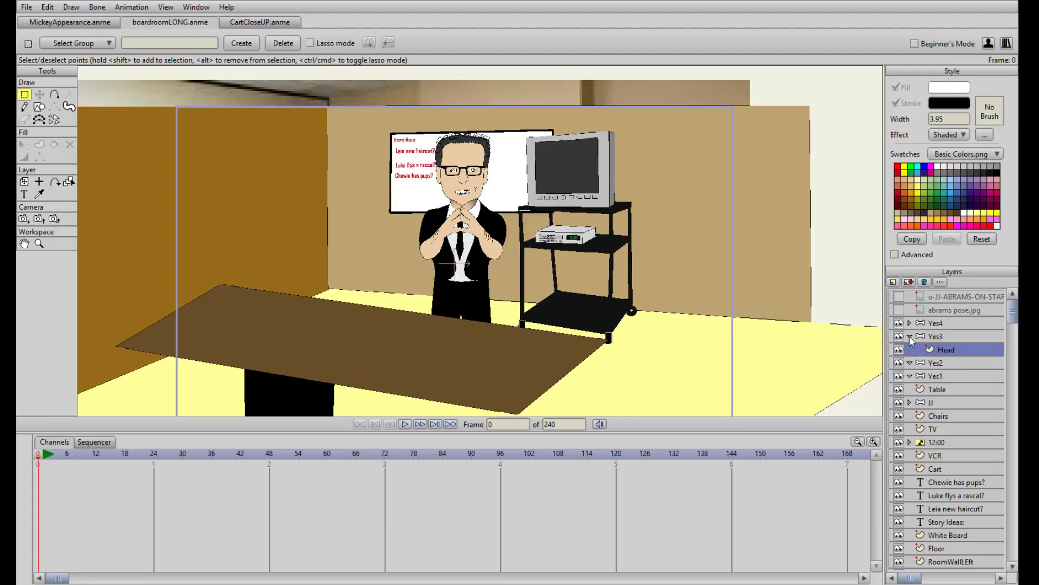
{"action": "left_click", "coordinate": [910, 336]}
Add a vector layer named Head inside the Yes2 bone layer and collapse that group
{"action": "left_click", "coordinate": [931, 351]}
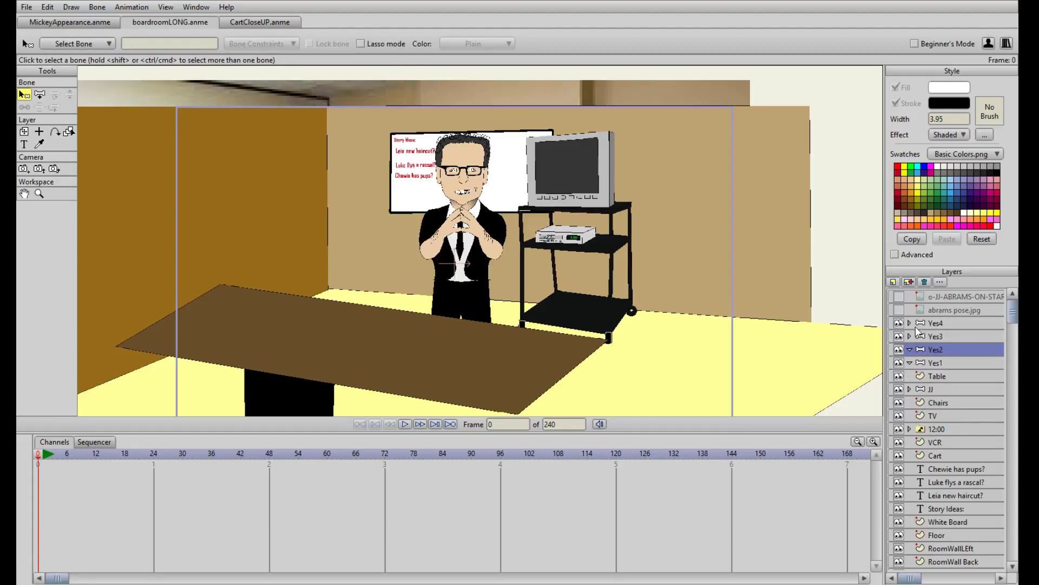
{"action": "key", "text": "ctrl+shift+n"}
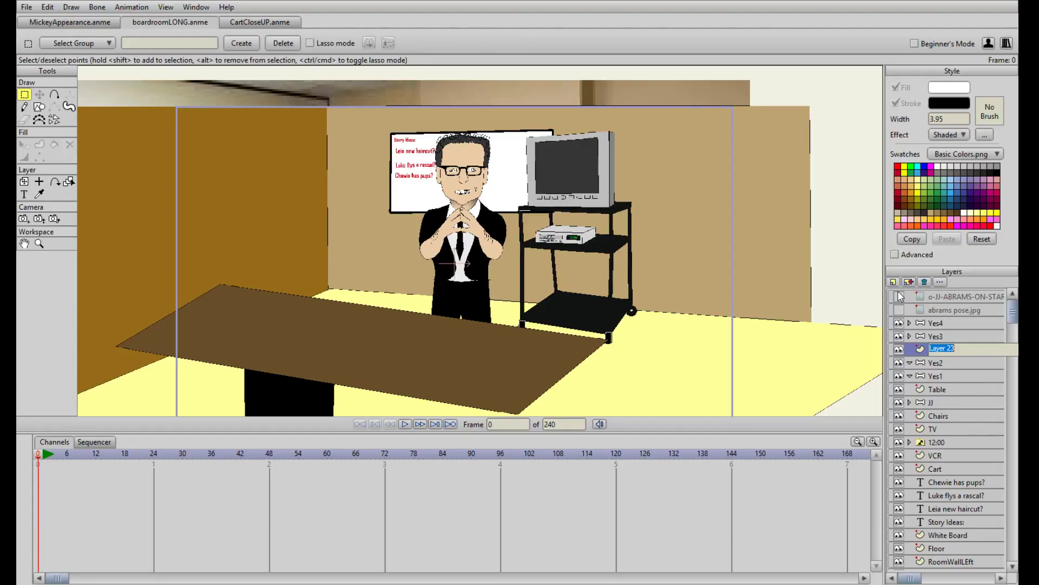
{"action": "type", "text": "Head"}
{"action": "key", "text": "Return"}
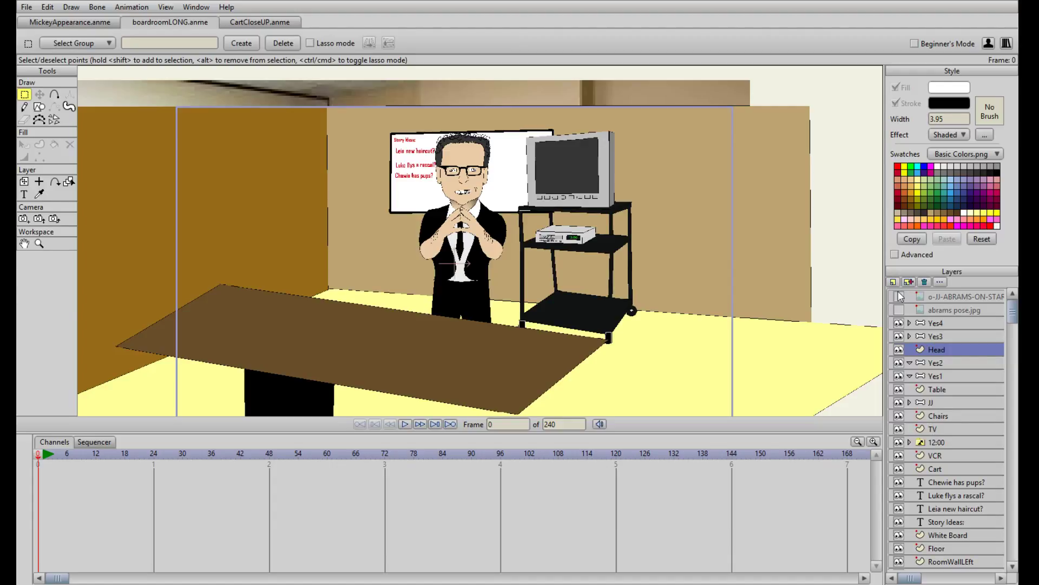
{"action": "left_click_drag", "start_coordinate": [945, 349], "coordinate": [958, 371]}
{"action": "left_click", "coordinate": [911, 349]}
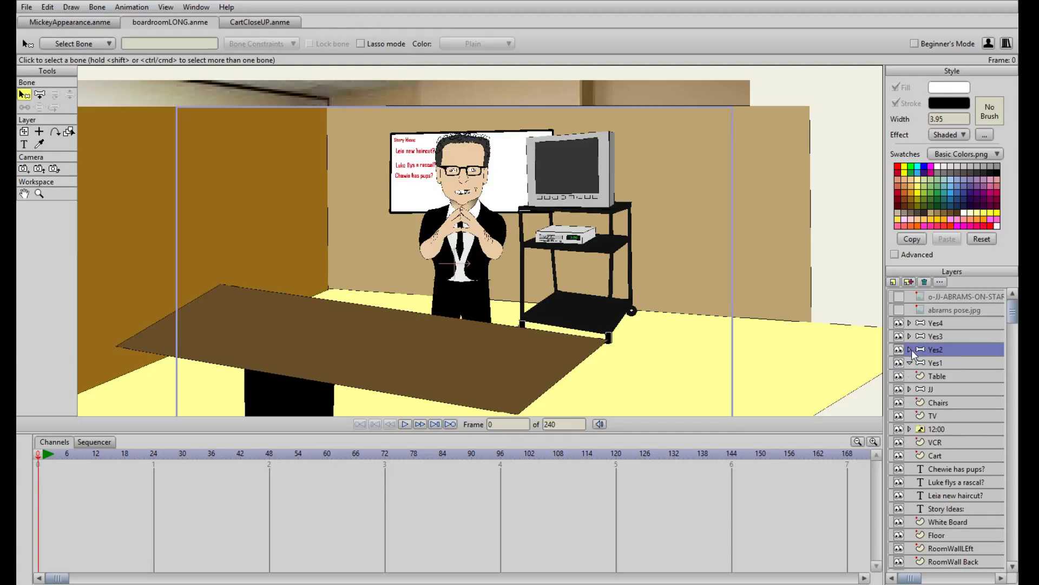
Add a vector layer named Head inside the Yes1 bone layer and leave that group expanded
{"action": "left_click", "coordinate": [911, 363]}
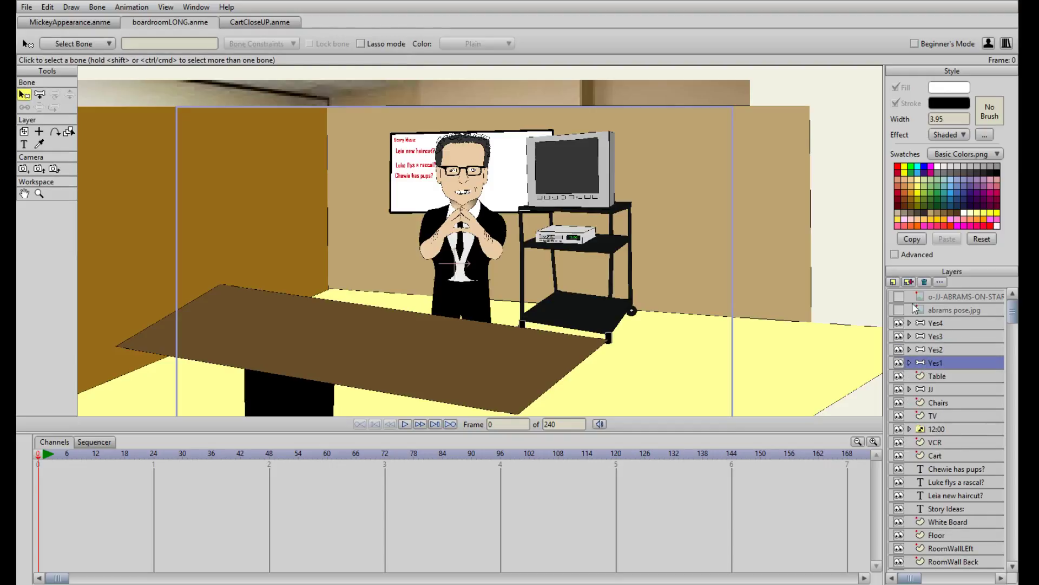
{"action": "left_click", "coordinate": [891, 281]}
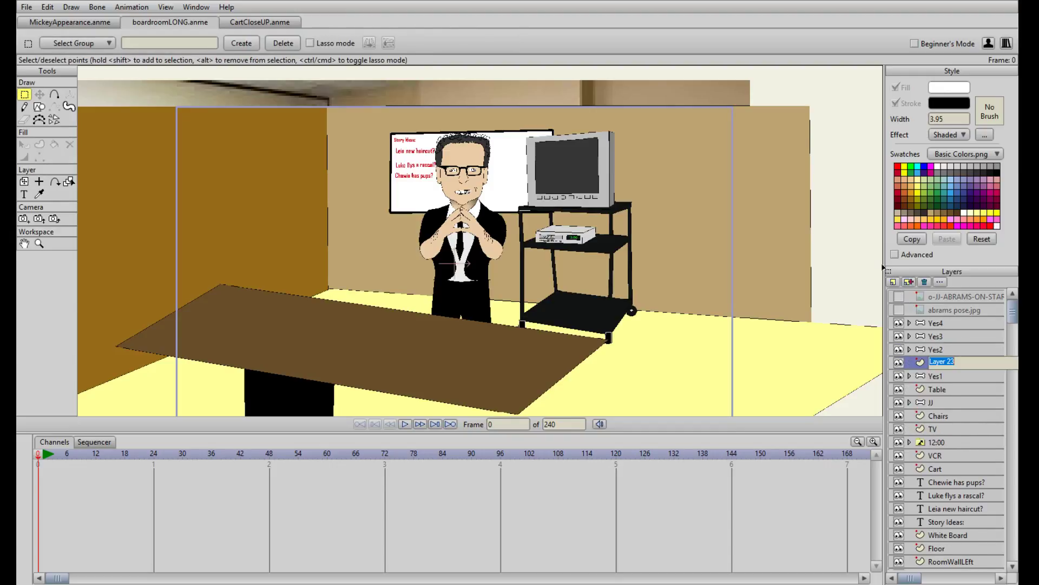
{"action": "type", "text": "Head"}
{"action": "key", "text": "Return"}
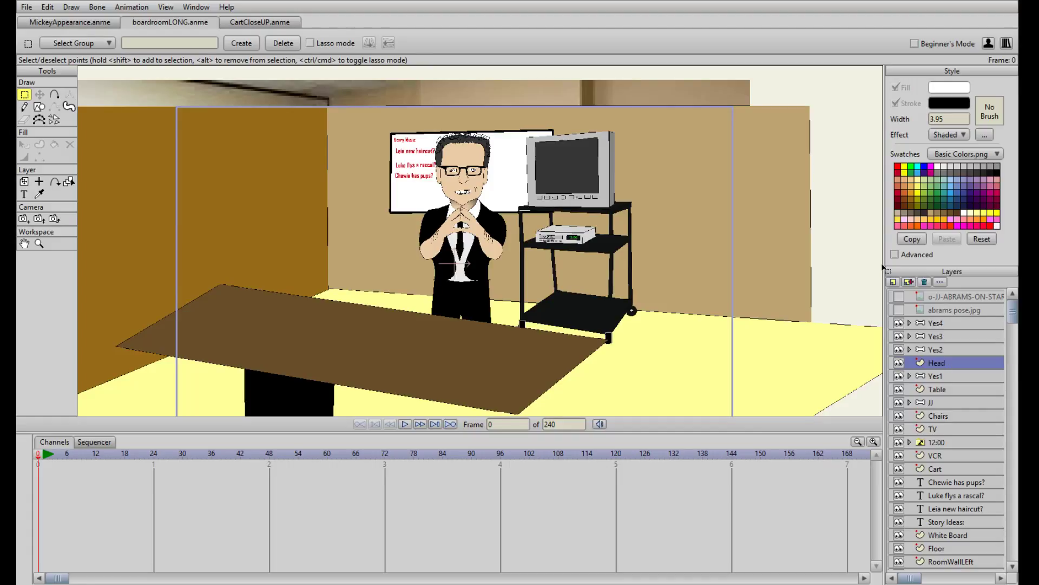
{"action": "mouse_move", "coordinate": [956, 368]}
{"action": "left_mouse_down"}
{"action": "mouse_move", "coordinate": [958, 381]}
{"action": "mouse_move", "coordinate": [950, 362]}
{"action": "mouse_move", "coordinate": [958, 365]}
{"action": "mouse_move", "coordinate": [937, 365]}
{"action": "mouse_move", "coordinate": [948, 369]}
{"action": "left_mouse_up"}
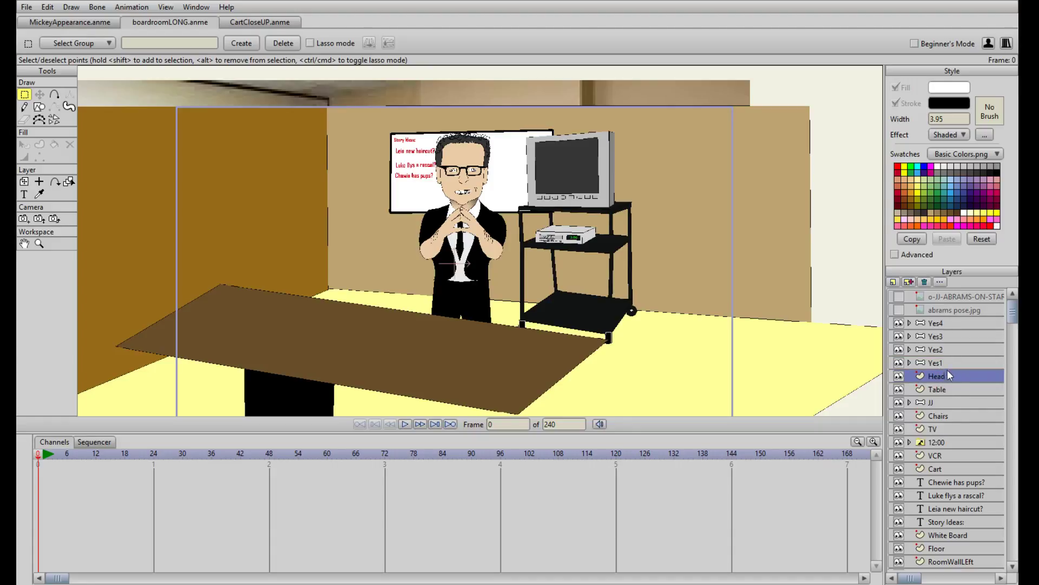
{"action": "left_click", "coordinate": [911, 365]}
{"action": "left_click", "coordinate": [938, 377]}
{"action": "left_click_drag", "start_coordinate": [901, 379], "coordinate": [949, 381]}
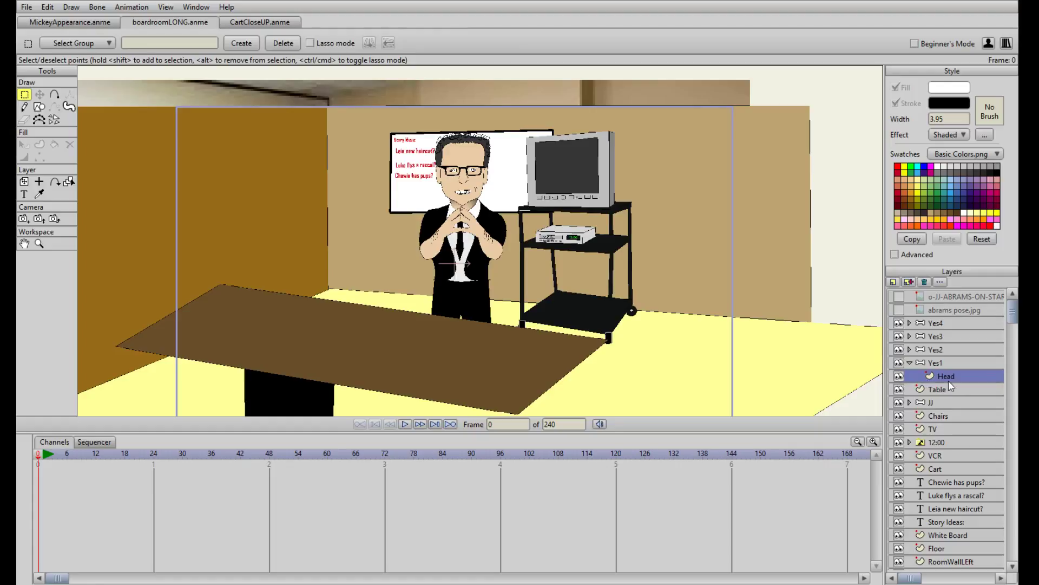
{"action": "left_click", "coordinate": [911, 363]}
{"action": "left_click", "coordinate": [911, 363]}
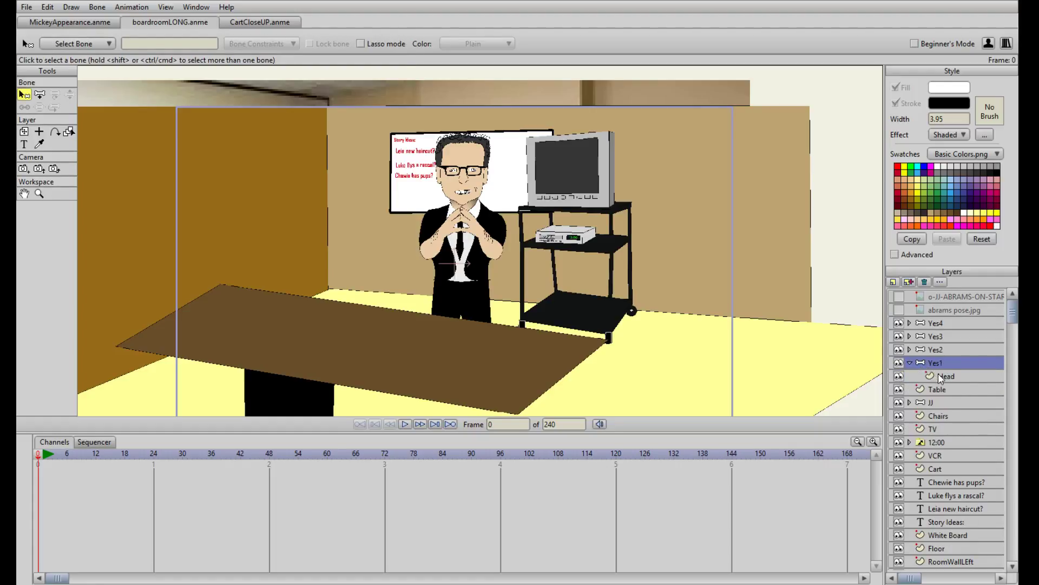
On the Head layer of Yes1, draw a purple-filled oval at the table's right end, in front of the TV cart
{"action": "left_click", "coordinate": [939, 374]}
{"action": "scroll", "coordinate": [372, 242], "scroll_direction": "down", "scroll_amount": 4}
{"action": "scroll", "coordinate": [372, 242], "scroll_direction": "up", "scroll_amount": 2}
{"action": "left_click", "coordinate": [39, 107]}
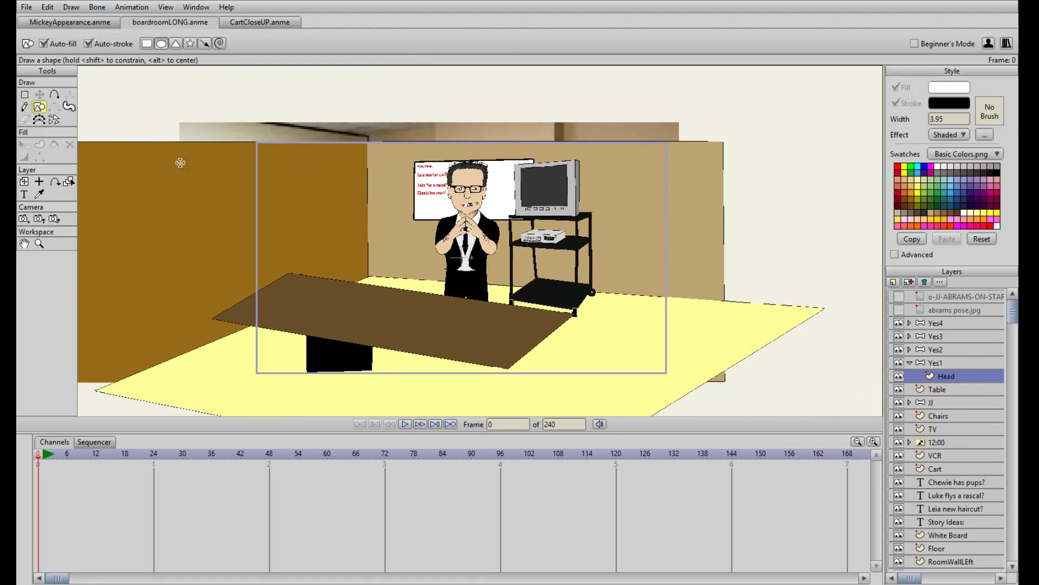
{"action": "left_click", "coordinate": [984, 199]}
{"action": "left_click_drag", "start_coordinate": [517, 229], "coordinate": [592, 295]}
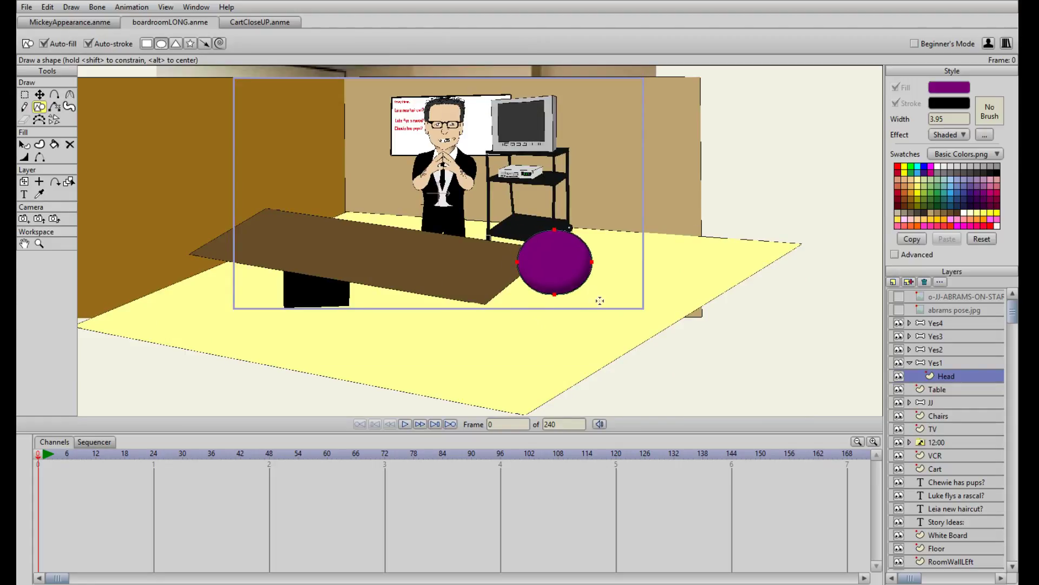
On the Head layer of Yes2, draw a purple oval behind the table's far edge, to the presenter's left in the scene
{"action": "left_click", "coordinate": [910, 363]}
{"action": "left_click", "coordinate": [910, 350]}
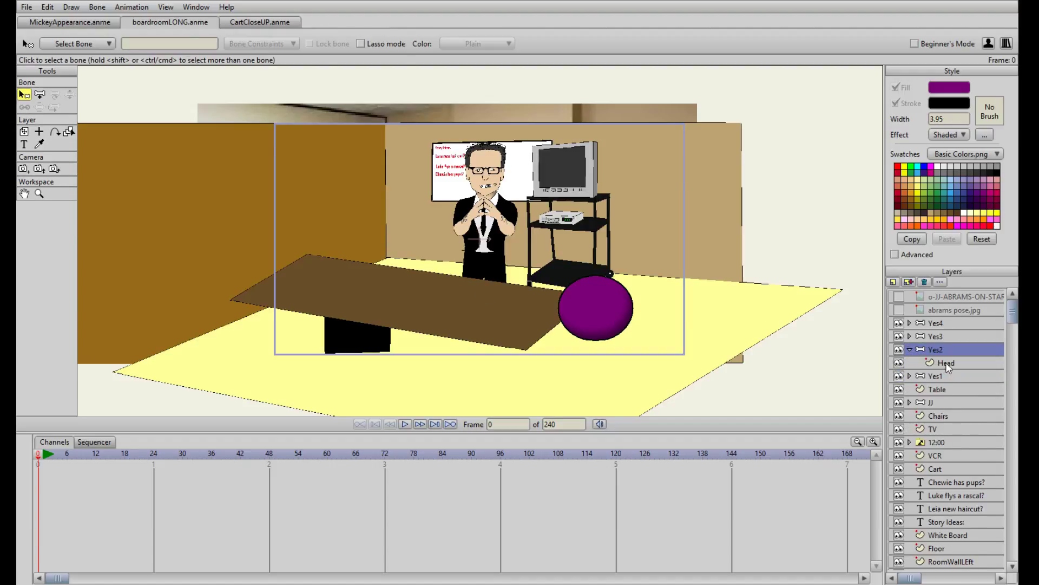
{"action": "left_click", "coordinate": [947, 364]}
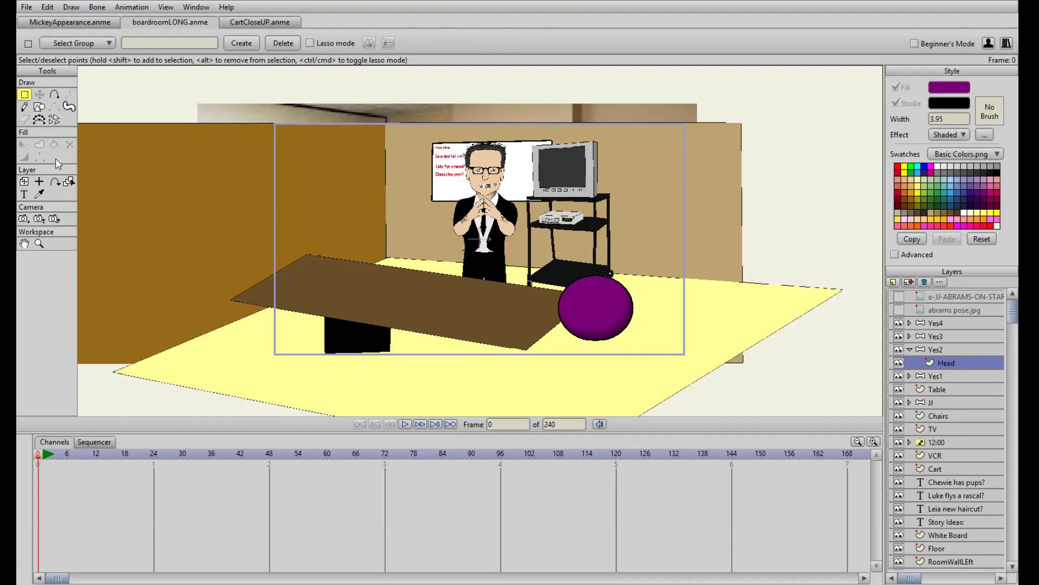
{"action": "left_click", "coordinate": [39, 107]}
{"action": "mouse_move", "coordinate": [360, 222]}
{"action": "left_mouse_down"}
{"action": "mouse_move", "coordinate": [413, 286]}
{"action": "mouse_move", "coordinate": [393, 245]}
{"action": "left_mouse_up"}
{"action": "key", "text": "t"}
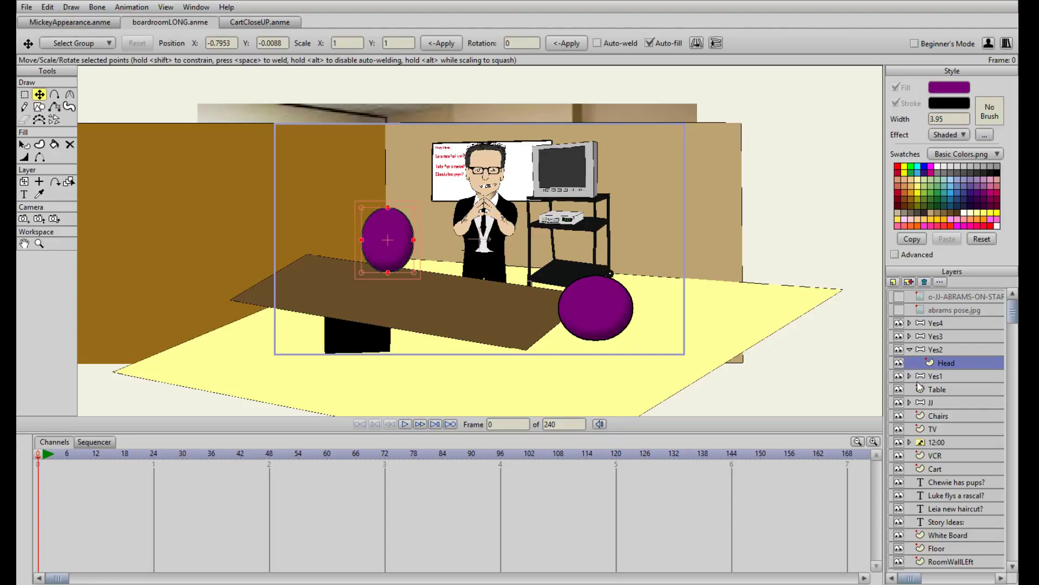
On the Head layer of Yes3, draw a green-filled oval at the table's near-left edge and collapse the Yes3 group
{"action": "left_click", "coordinate": [936, 336]}
{"action": "left_click", "coordinate": [909, 336]}
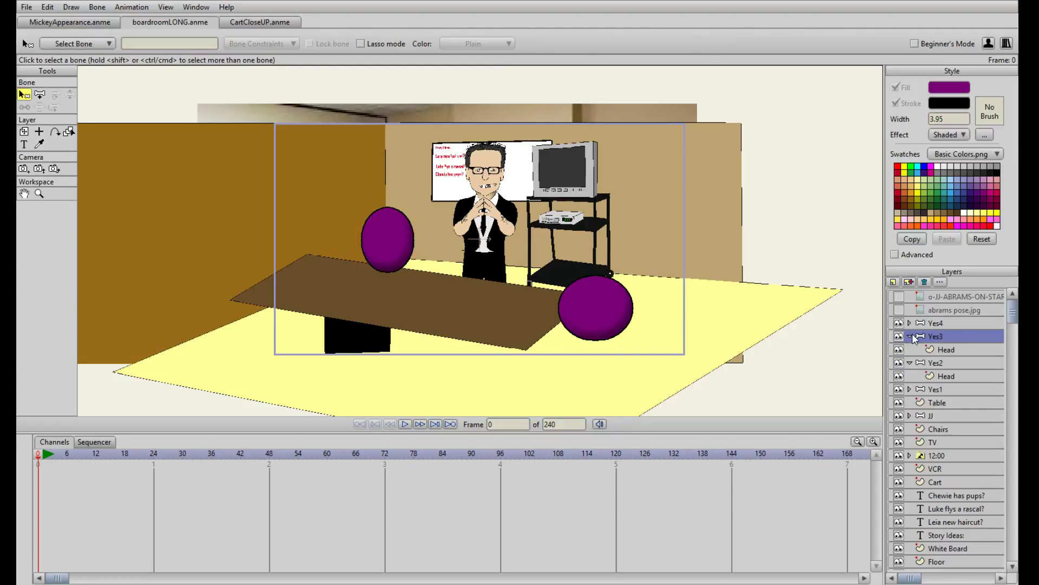
{"action": "left_click", "coordinate": [912, 362]}
{"action": "left_click", "coordinate": [936, 350]}
{"action": "left_click", "coordinate": [39, 107]}
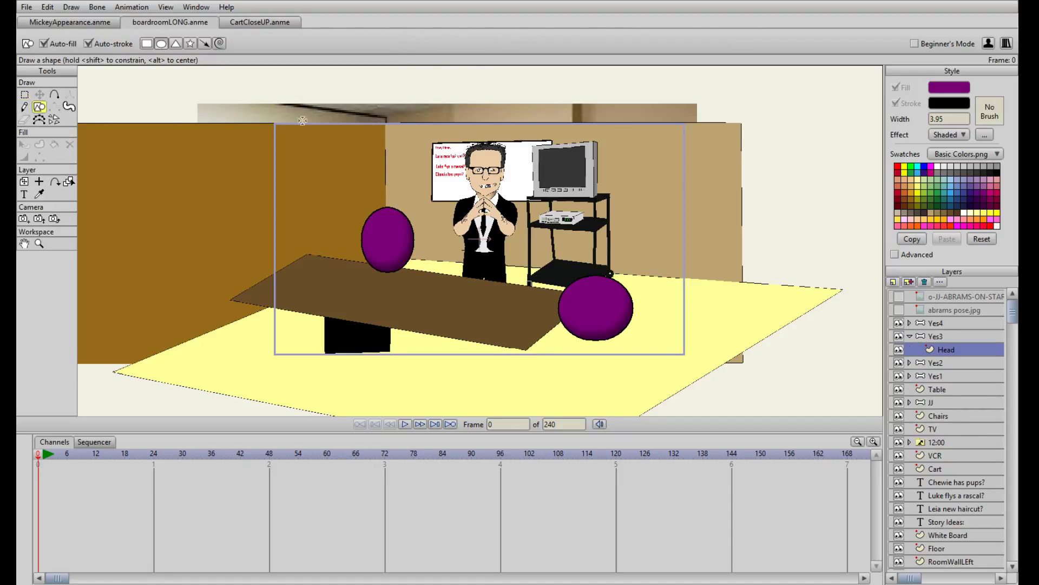
{"action": "left_click", "coordinate": [922, 204]}
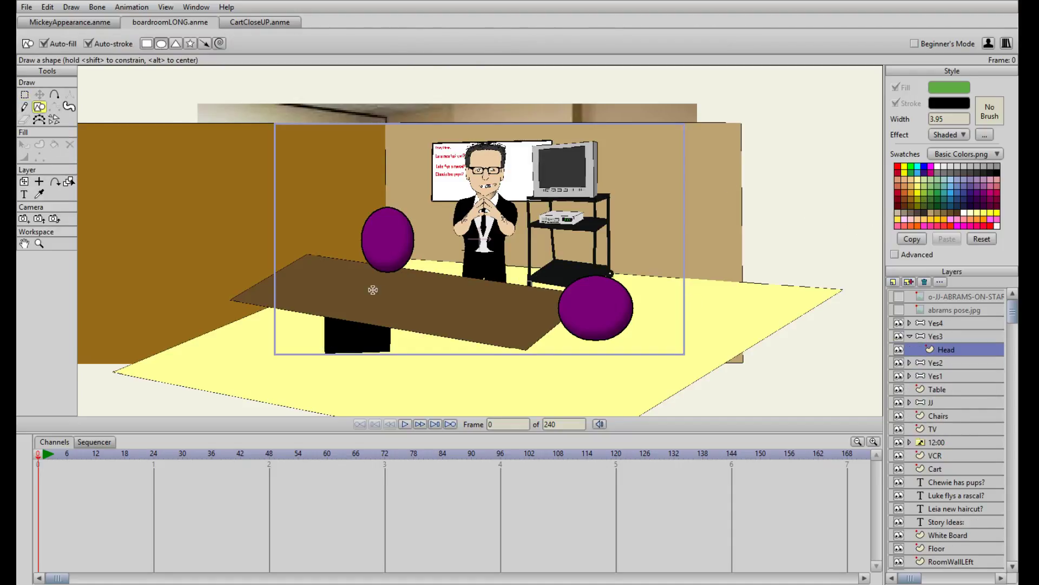
{"action": "left_click_drag", "start_coordinate": [288, 283], "coordinate": [364, 345]}
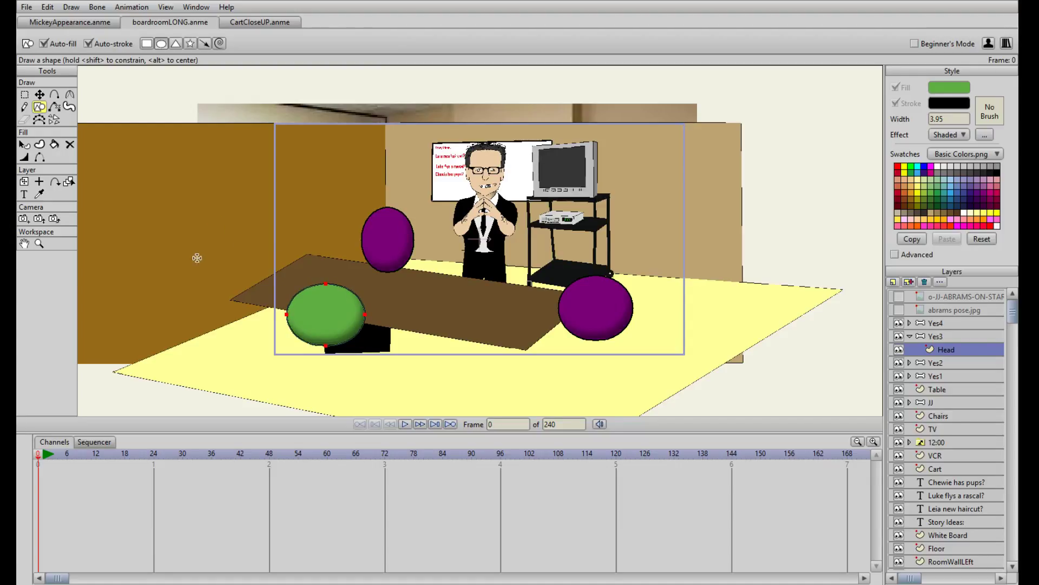
{"action": "left_click", "coordinate": [910, 336]}
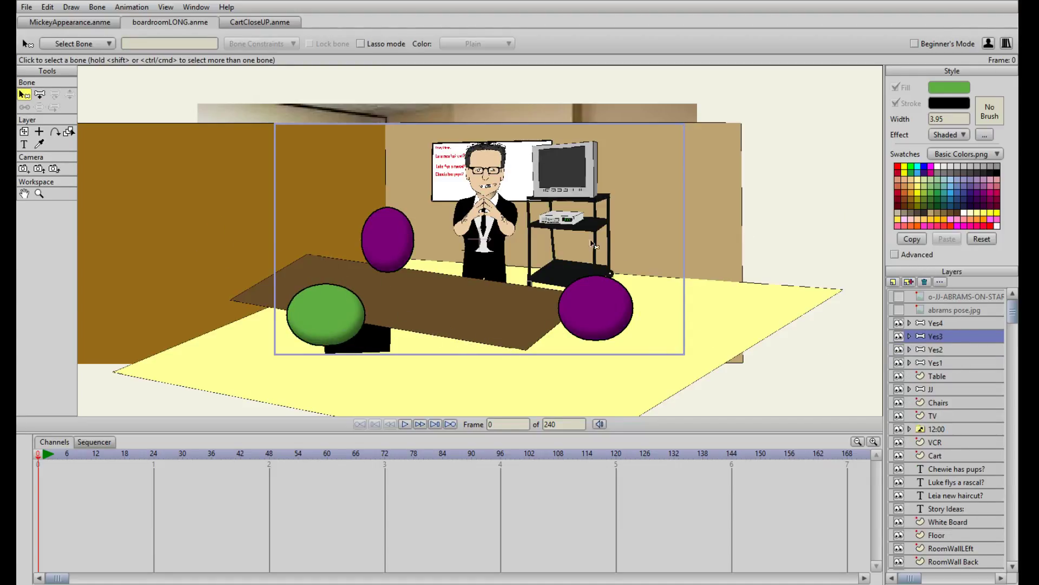
On the Head layer of Yes4, draw a green oval at the table's near edge, between the Yes3 and Yes1 heads
{"action": "left_click", "coordinate": [929, 323]}
{"action": "left_click", "coordinate": [910, 323]}
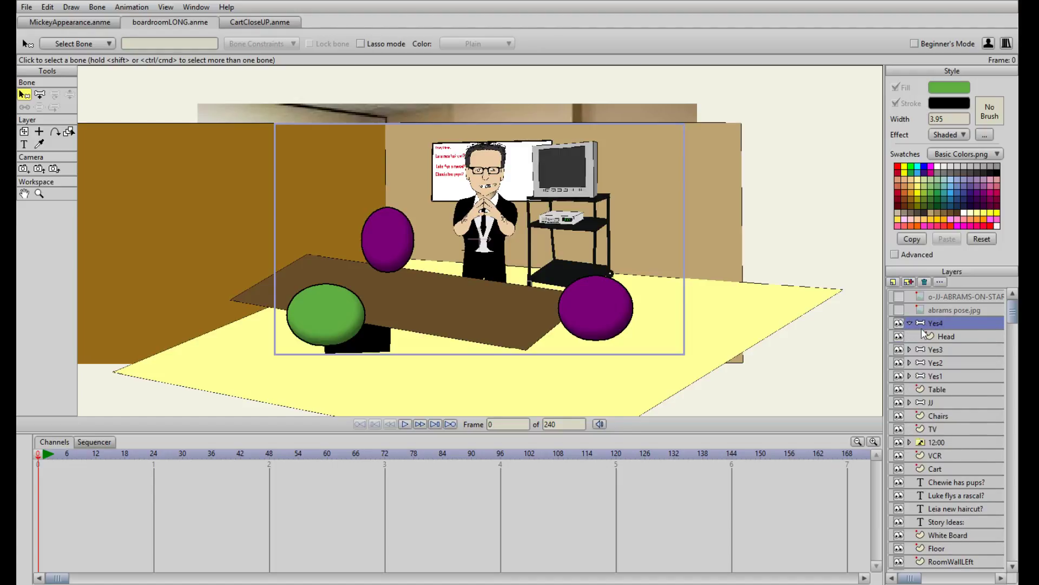
{"action": "left_click", "coordinate": [946, 336]}
{"action": "left_click", "coordinate": [39, 107]}
{"action": "mouse_move", "coordinate": [409, 303]}
{"action": "left_mouse_down"}
{"action": "mouse_move", "coordinate": [477, 362]}
{"action": "mouse_move", "coordinate": [478, 320]}
{"action": "left_mouse_up"}
{"action": "key", "text": "t"}
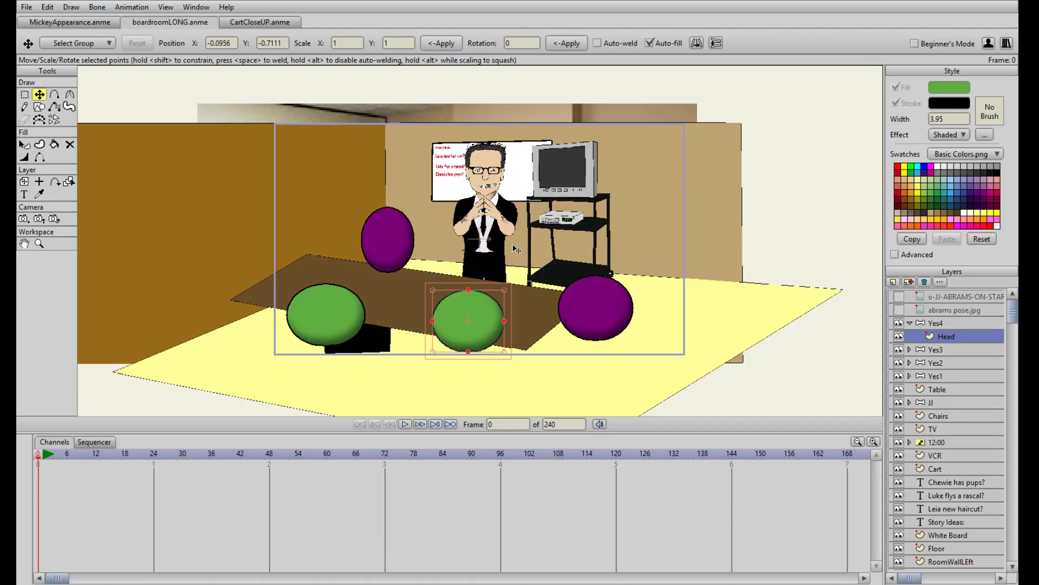
{"action": "scroll", "coordinate": [516, 249], "scroll_direction": "up", "scroll_amount": 2}
{"action": "scroll", "coordinate": [530, 216], "scroll_direction": "down", "scroll_amount": 1}
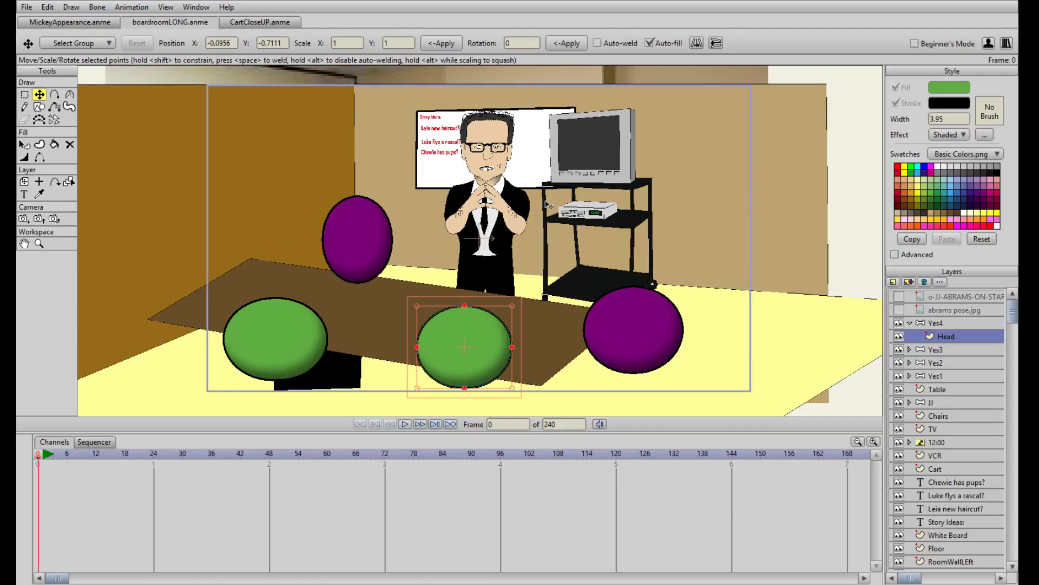
{"action": "scroll", "coordinate": [529, 202], "scroll_direction": "down", "scroll_amount": 3}
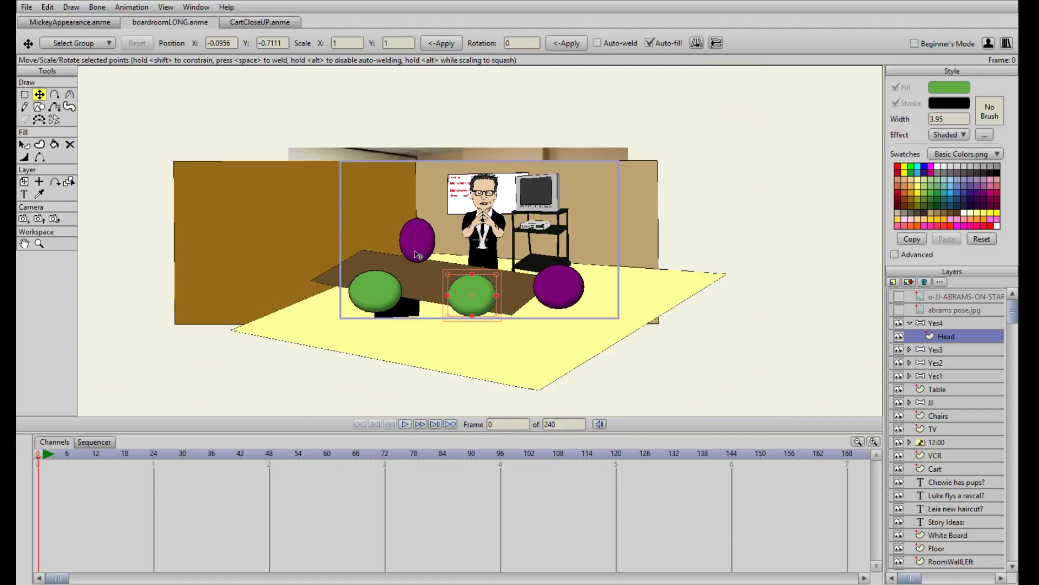
{"action": "scroll", "coordinate": [417, 254], "scroll_direction": "up", "scroll_amount": 3}
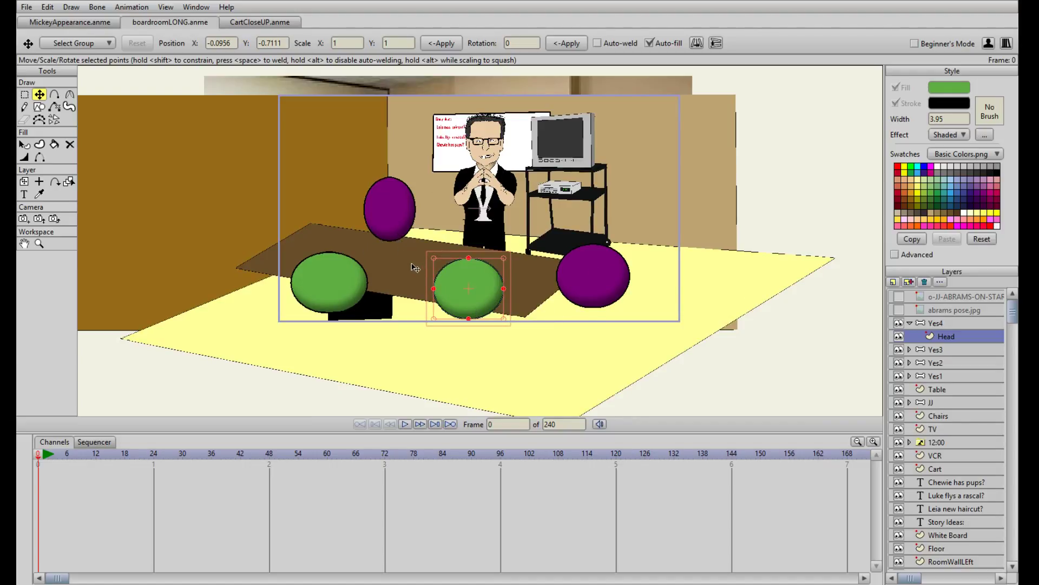
{"action": "scroll", "coordinate": [414, 269], "scroll_direction": "up", "scroll_amount": 2}
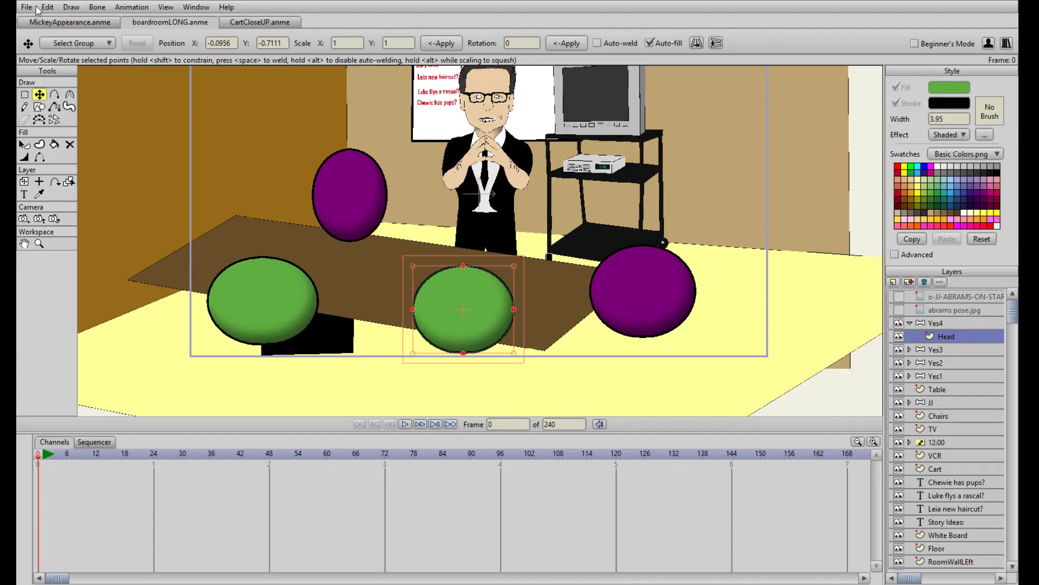
{"action": "left_click", "coordinate": [264, 24]}
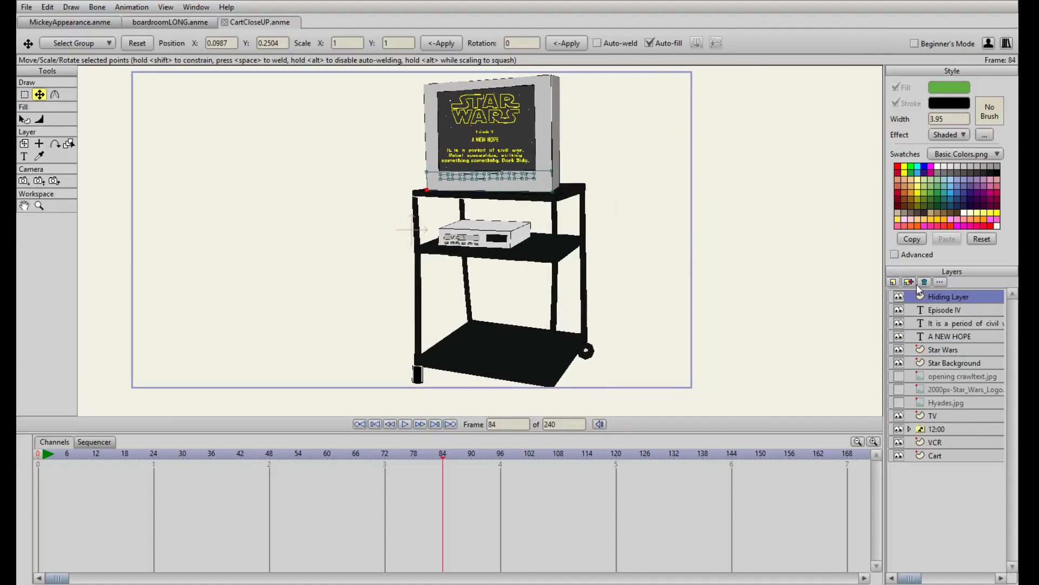
{"action": "left_click", "coordinate": [160, 26]}
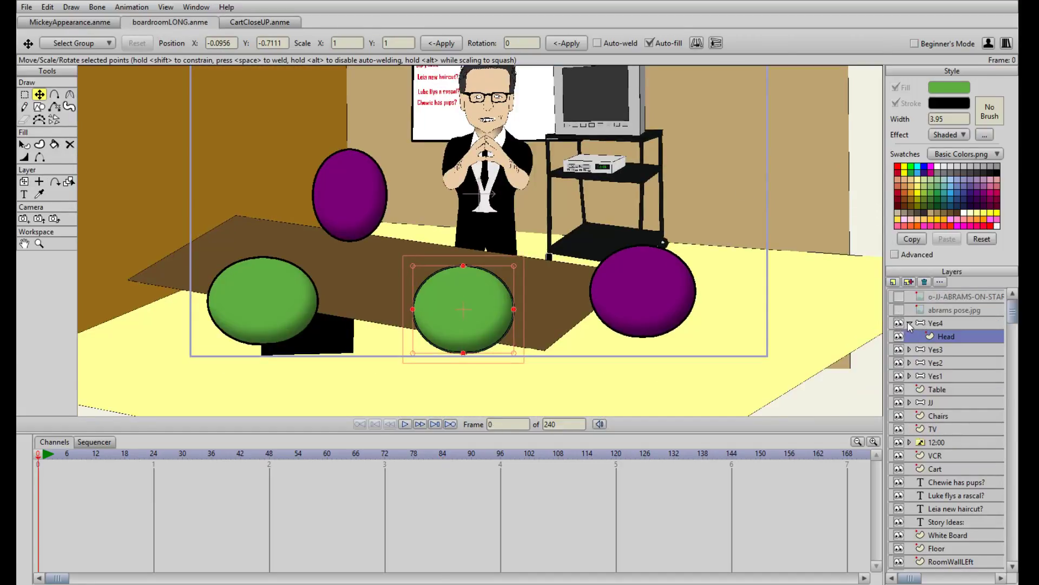
Collapse the Yes4 group and bring the whole boardroom scene frame back into view
{"action": "left_click", "coordinate": [910, 323]}
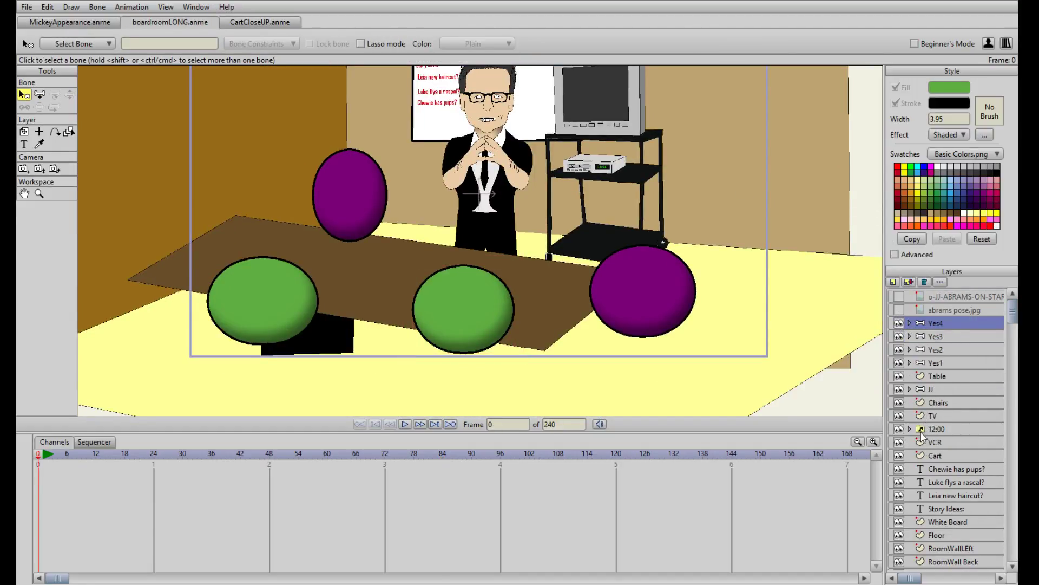
{"action": "scroll", "coordinate": [928, 431], "scroll_direction": "down", "scroll_amount": 1}
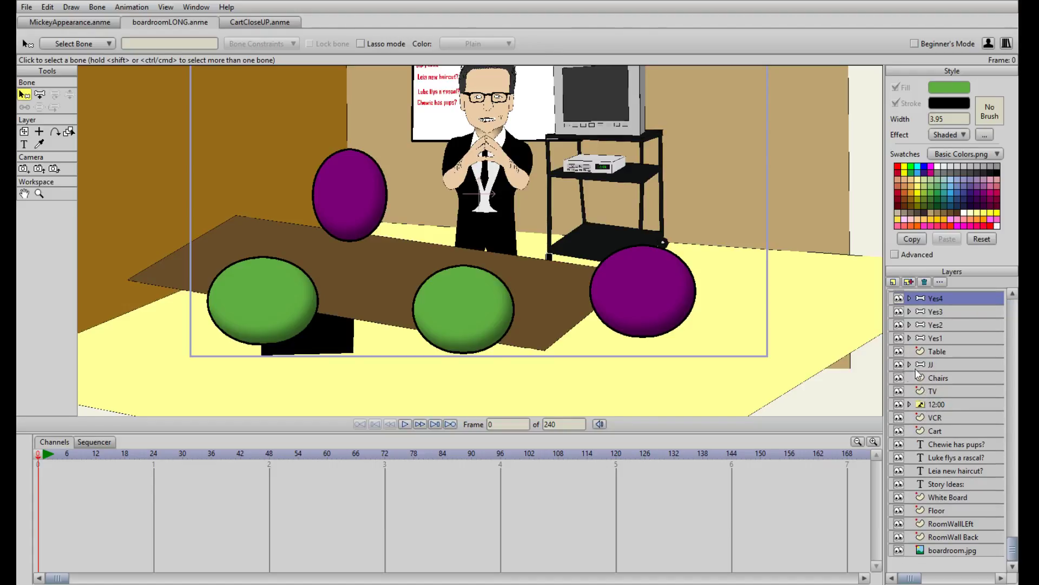
{"action": "left_click_drag", "start_coordinate": [641, 164], "coordinate": [610, 218]}
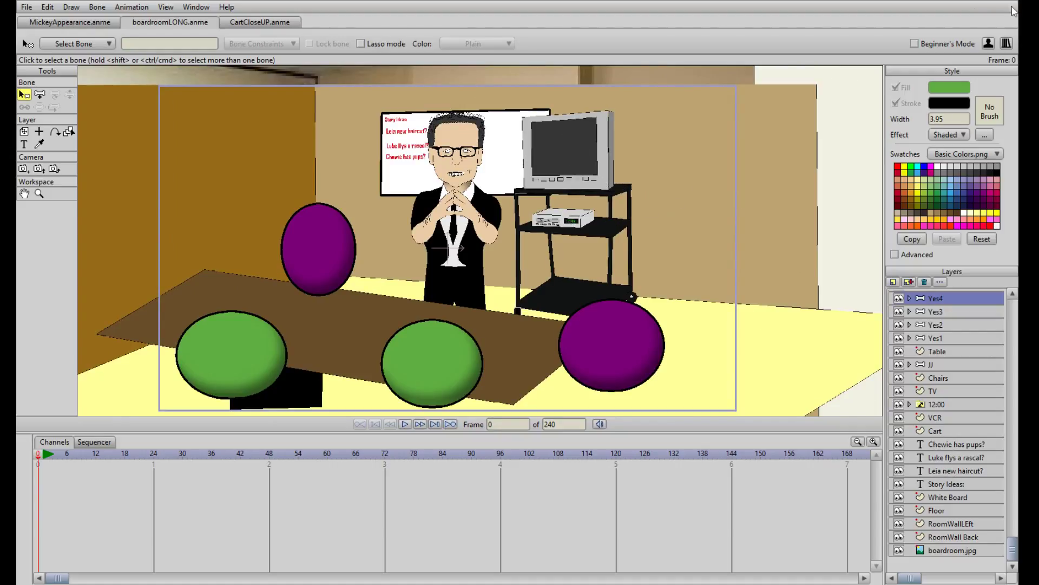
Switch to the CartCloseUP.anme scene and activate the Transform Layer tool
{"action": "left_click", "coordinate": [261, 22]}
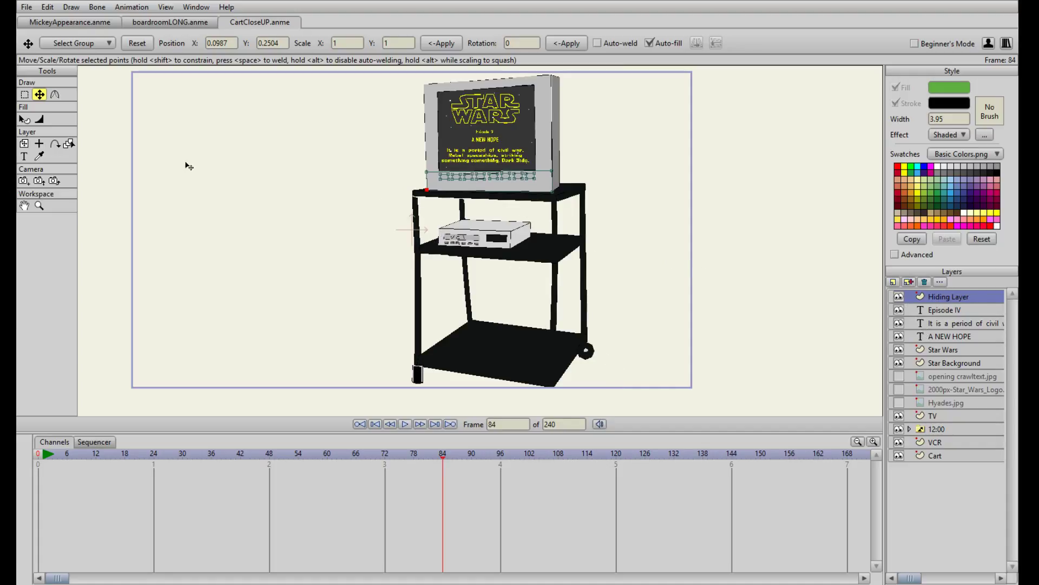
{"action": "left_click", "coordinate": [24, 143]}
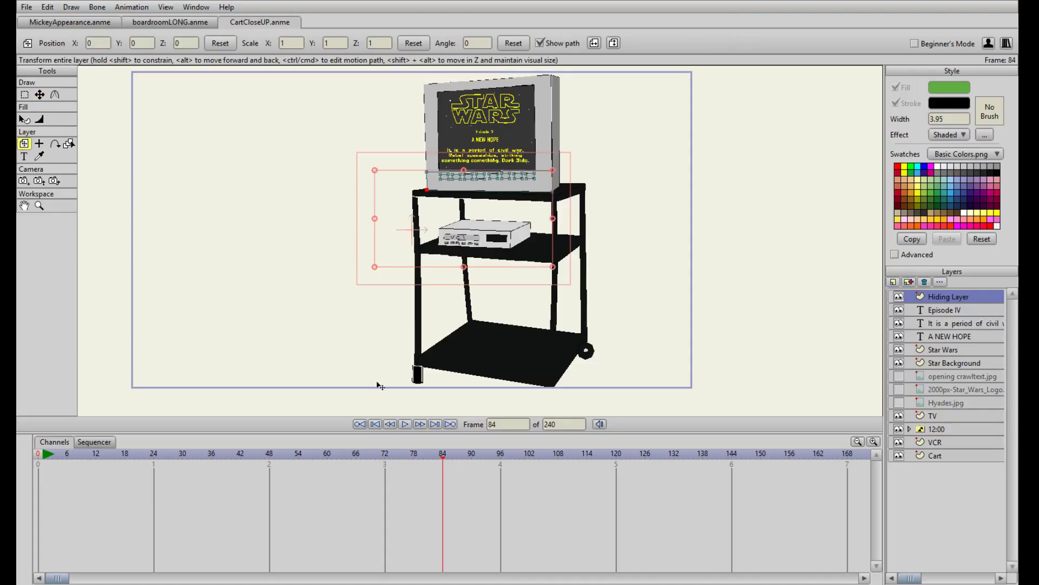
Try enlarging the Cart layer to a scale of about 1.32 at frame 84, and undo the scaling
{"action": "left_click", "coordinate": [942, 456]}
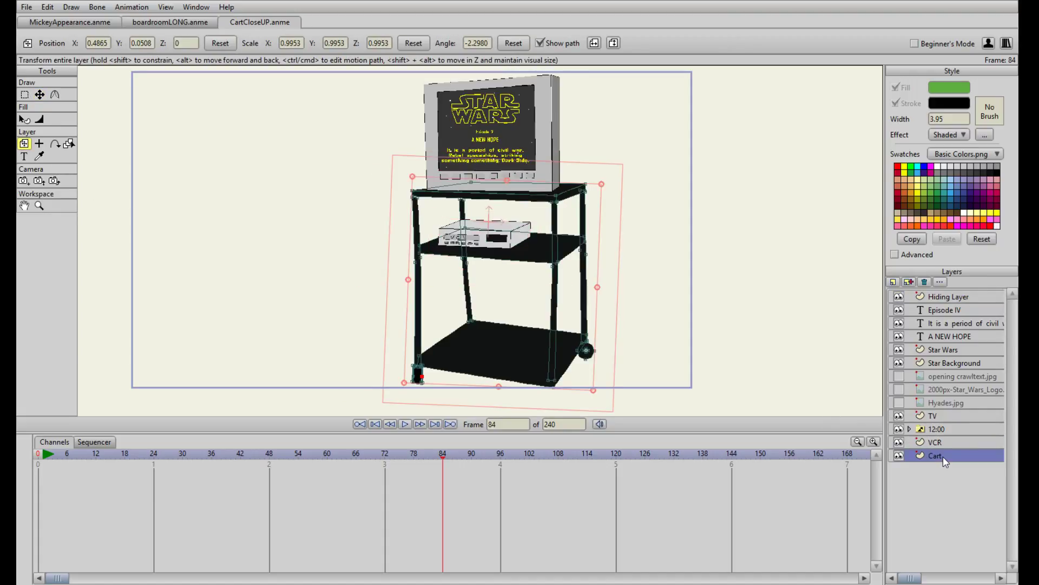
{"action": "scroll", "coordinate": [660, 319], "scroll_direction": "down", "scroll_amount": 2}
{"action": "left_click_drag", "start_coordinate": [555, 340], "coordinate": [578, 370]}
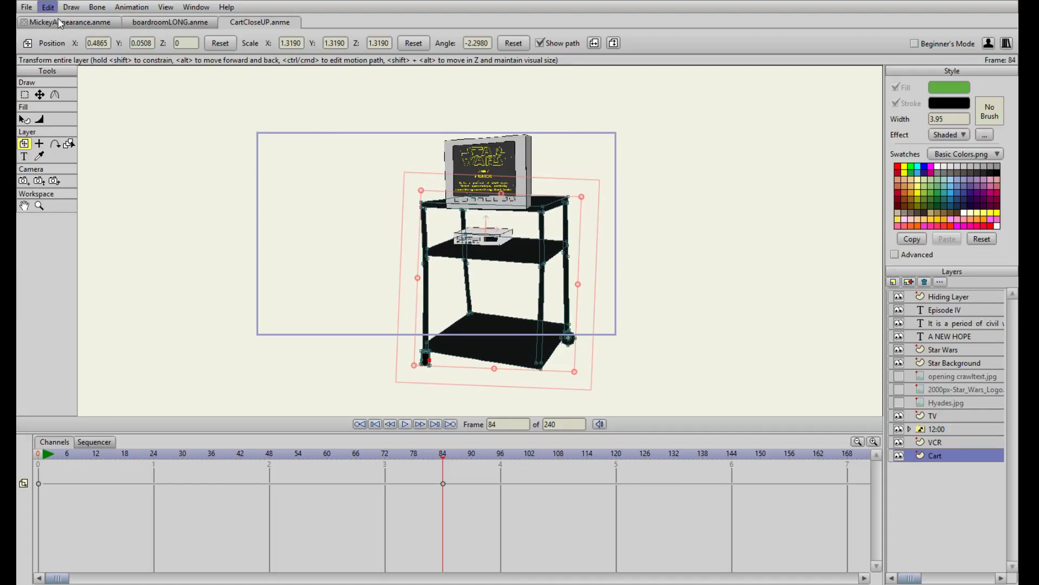
{"action": "key", "text": "ctrl+z"}
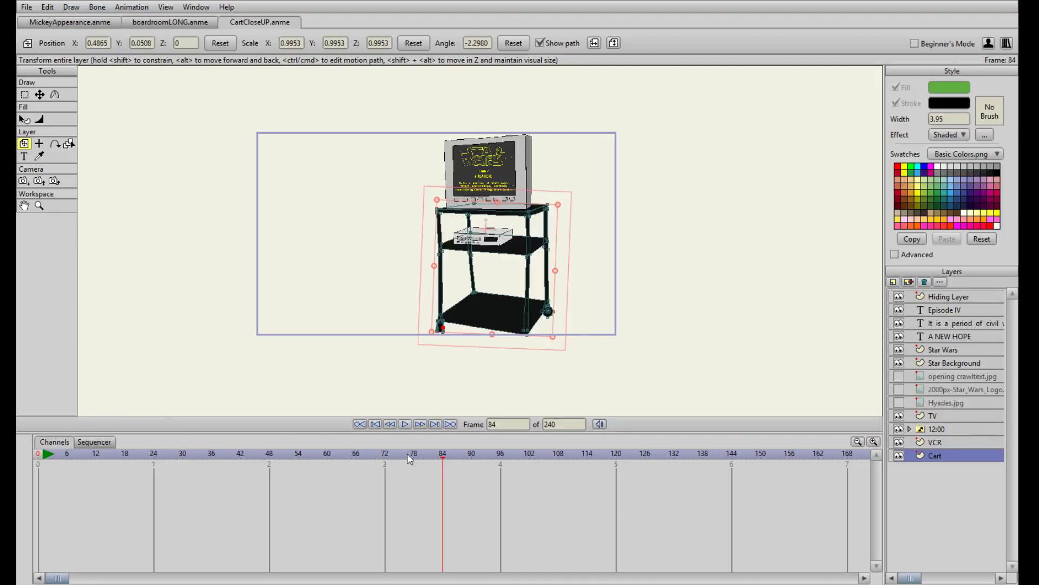
Return to frame 0 and examine the TV, VCR and cart artwork both up close and from a distance
{"action": "left_click", "coordinate": [374, 424]}
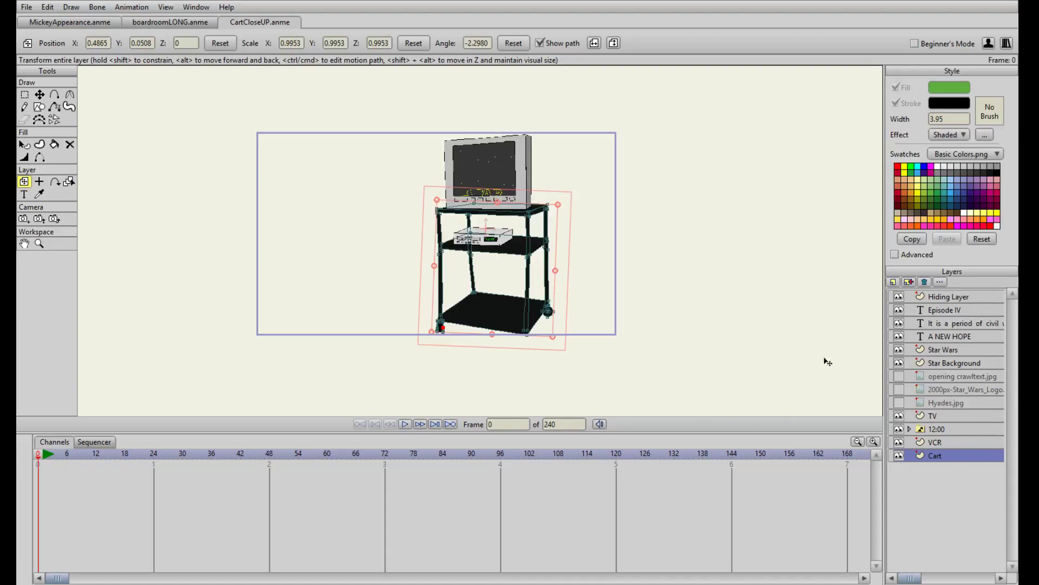
{"action": "scroll", "coordinate": [662, 320], "scroll_direction": "up", "scroll_amount": 1}
{"action": "scroll", "coordinate": [663, 320], "scroll_direction": "up", "scroll_amount": 1}
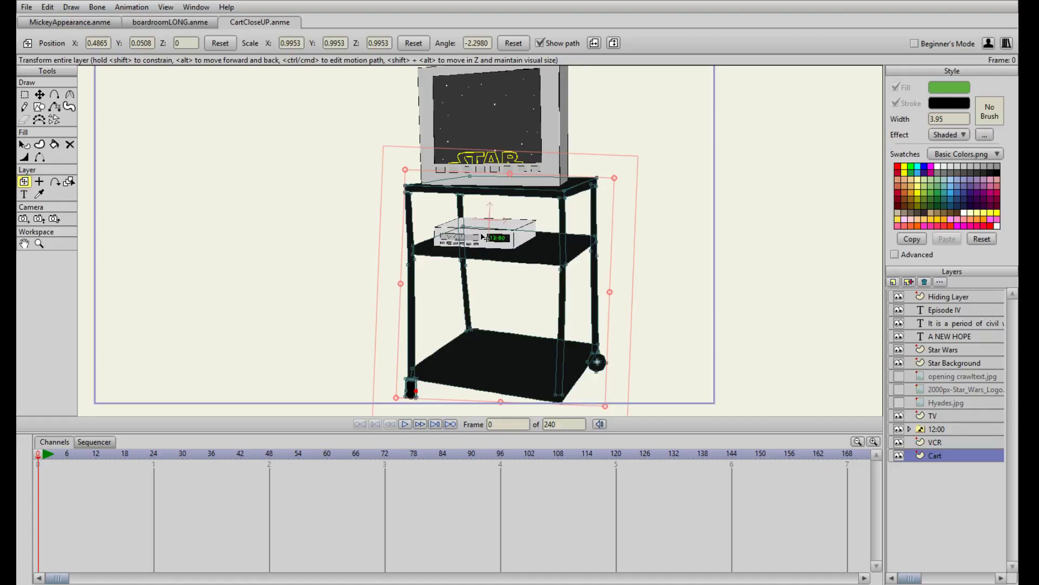
{"action": "scroll", "coordinate": [587, 217], "scroll_direction": "up", "scroll_amount": 3}
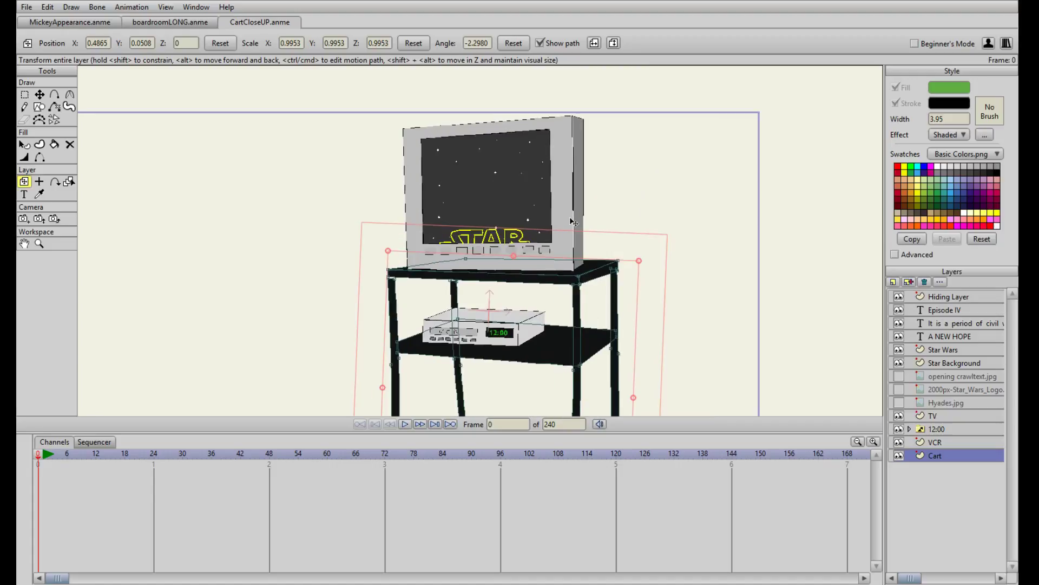
{"action": "scroll", "coordinate": [569, 191], "scroll_direction": "up", "scroll_amount": 4}
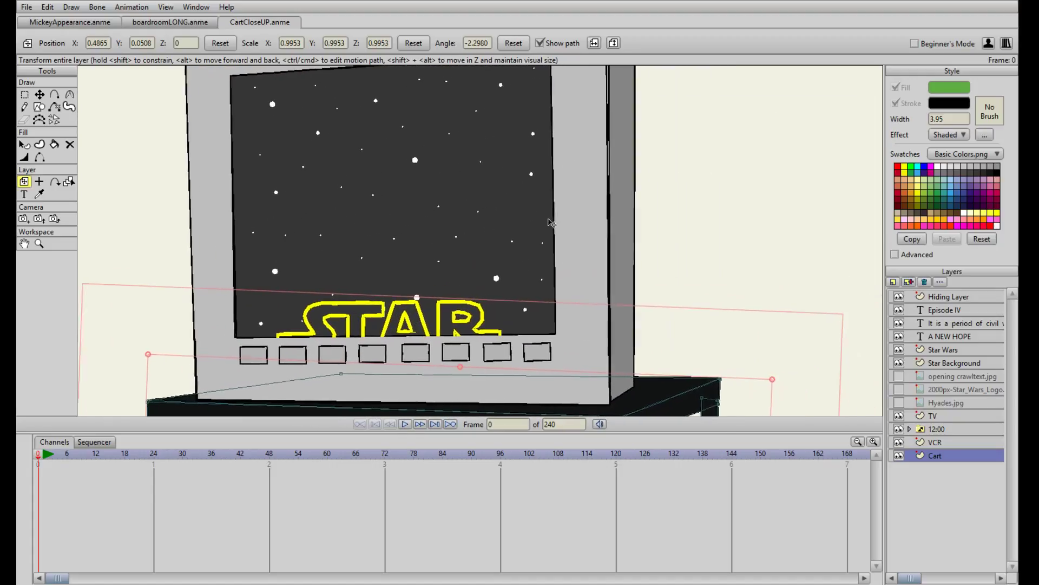
{"action": "scroll", "coordinate": [560, 256], "scroll_direction": "down", "scroll_amount": 3}
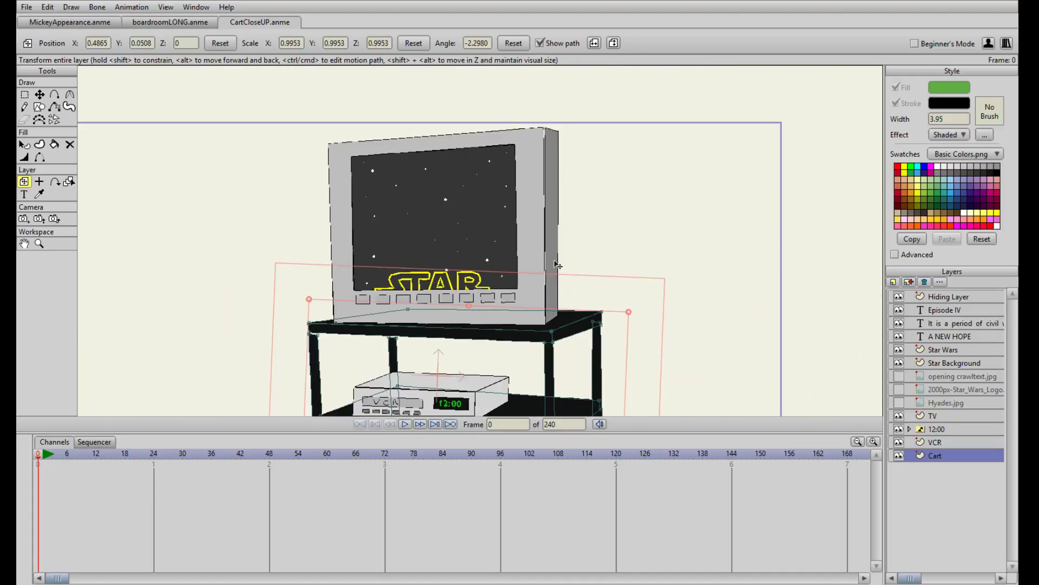
{"action": "left_click_drag", "start_coordinate": [542, 257], "coordinate": [515, 201]}
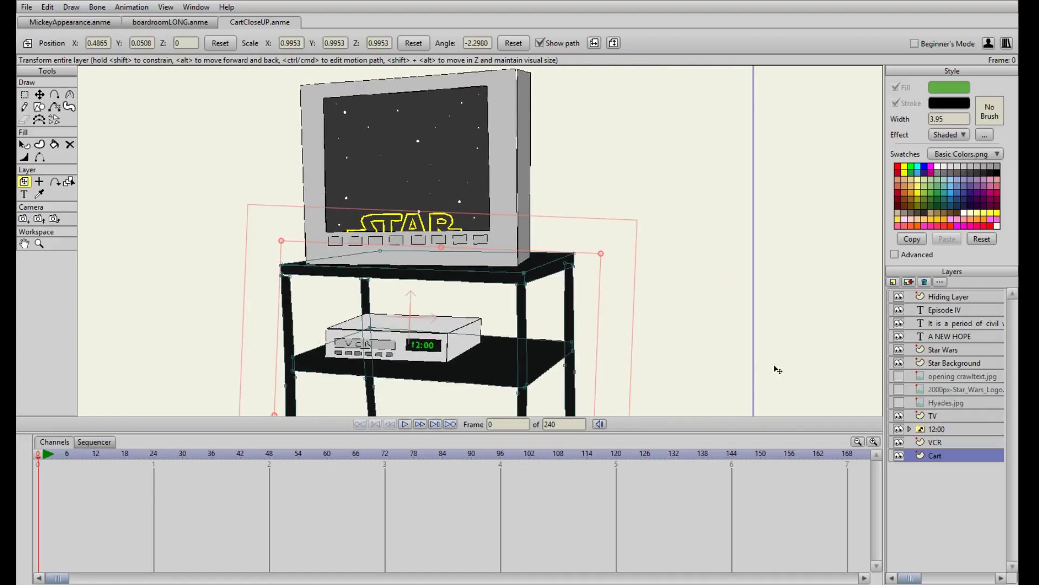
{"action": "left_click_drag", "start_coordinate": [564, 270], "coordinate": [581, 206]}
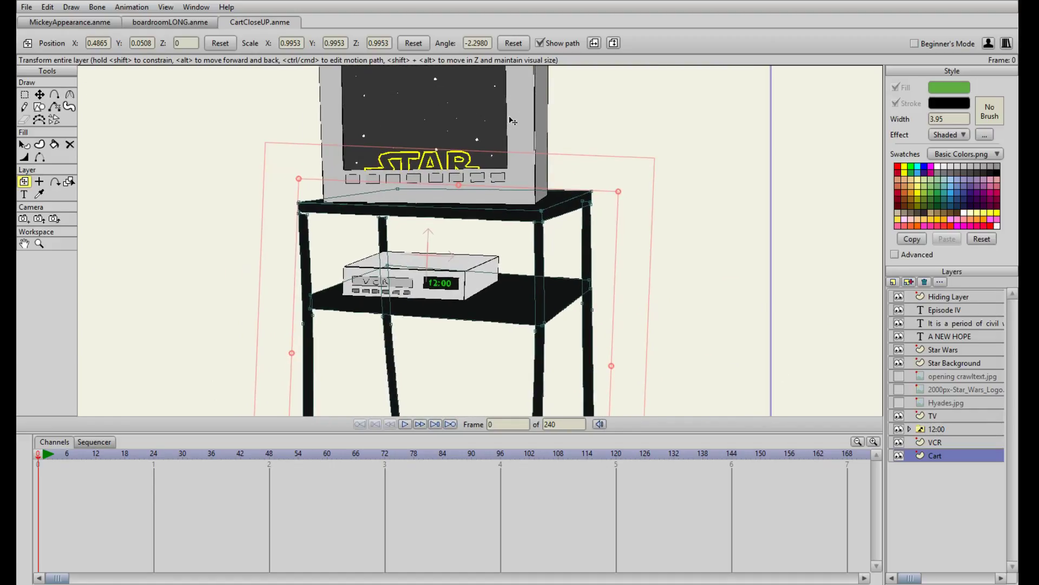
{"action": "scroll", "coordinate": [518, 208], "scroll_direction": "up", "scroll_amount": 3}
{"action": "scroll", "coordinate": [519, 213], "scroll_direction": "down", "scroll_amount": 7}
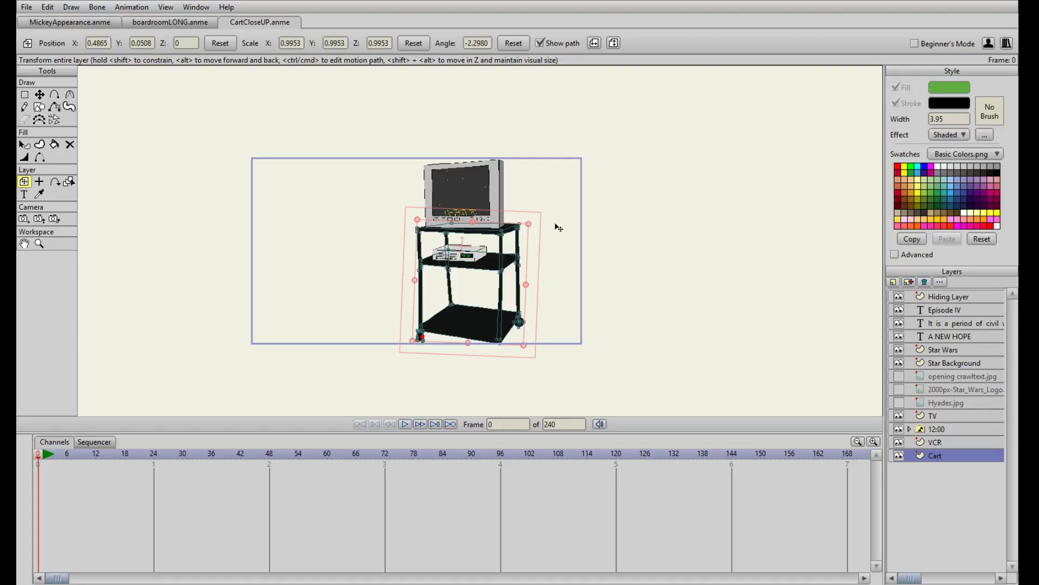
{"action": "scroll", "coordinate": [704, 381], "scroll_direction": "up", "scroll_amount": 1}
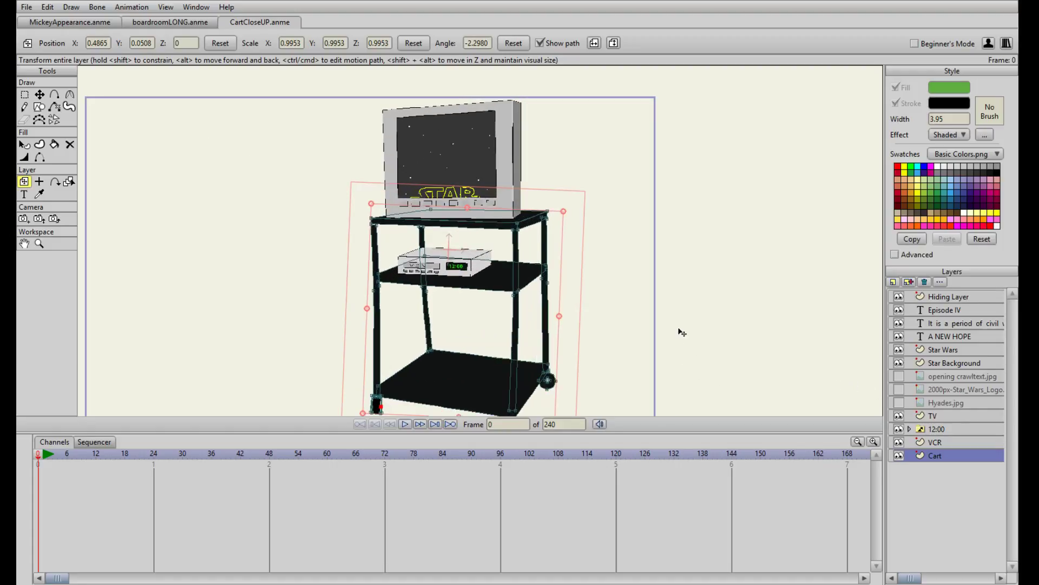
{"action": "scroll", "coordinate": [678, 329], "scroll_direction": "down", "scroll_amount": 1}
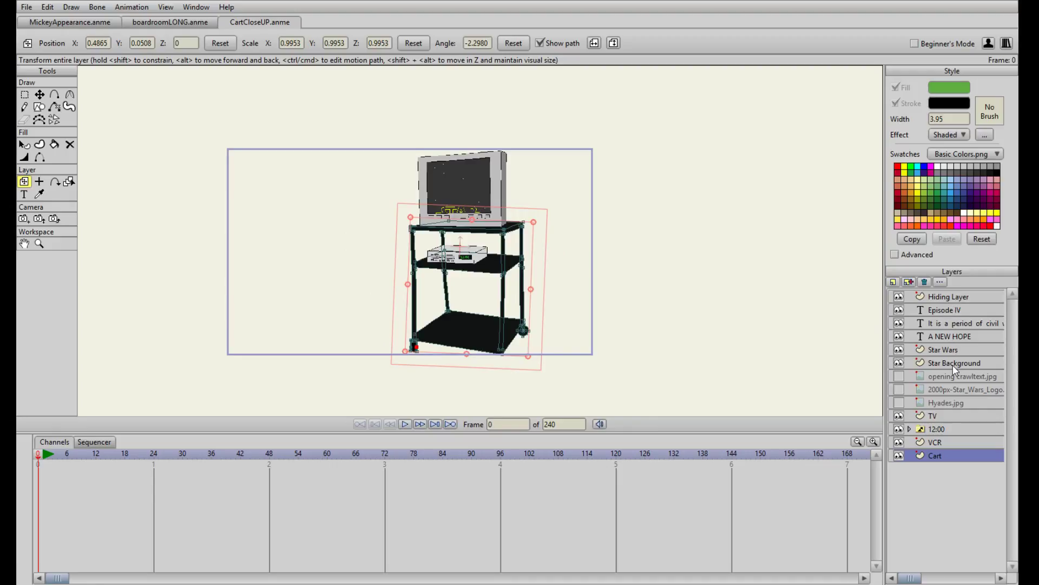
Duplicate the TV layer, name the copy testtev, and hide the original TV layer
{"action": "left_click", "coordinate": [936, 416]}
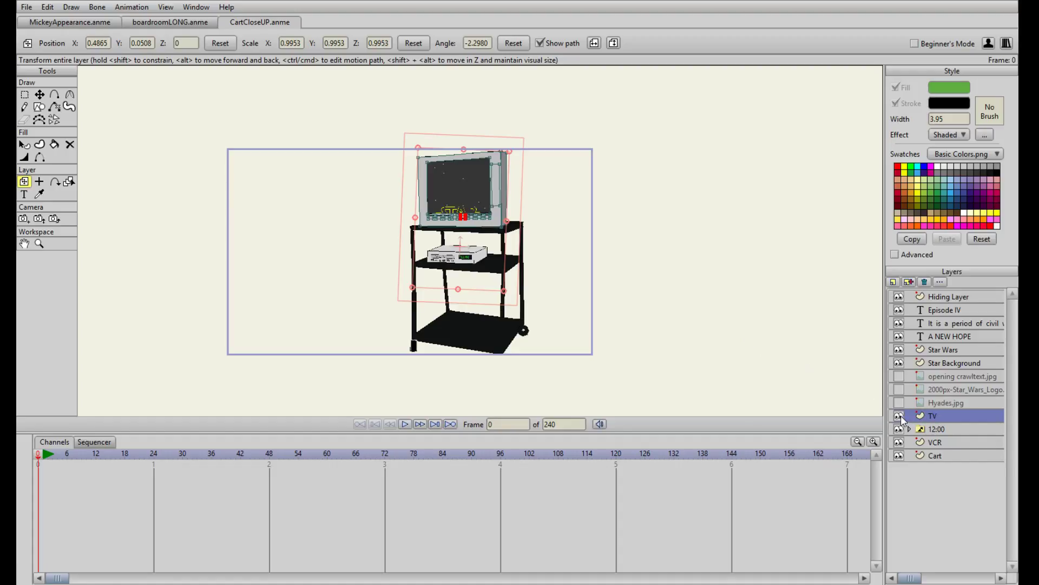
{"action": "left_click", "coordinate": [909, 282]}
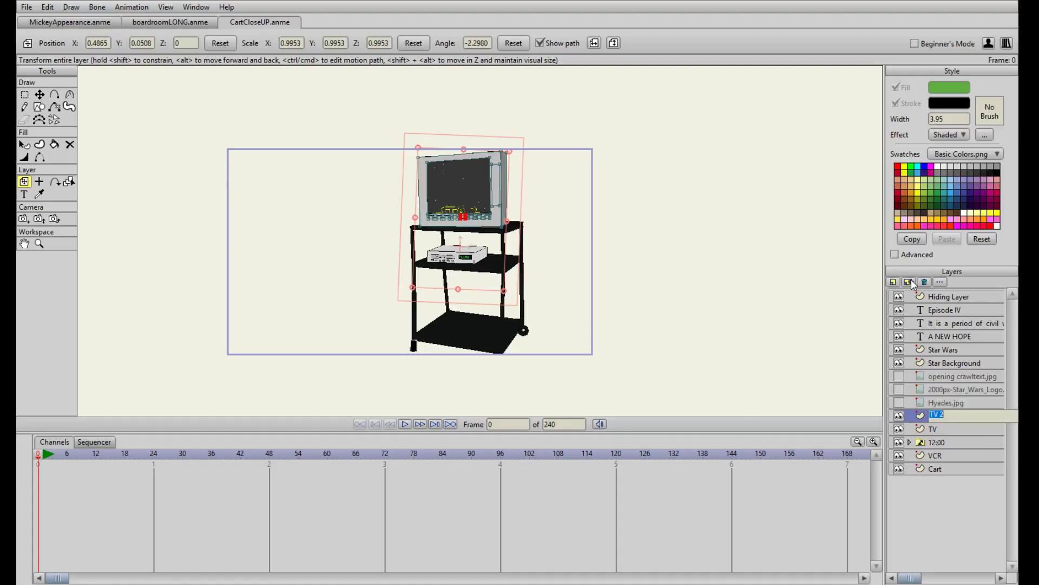
{"action": "left_click", "coordinate": [899, 431]}
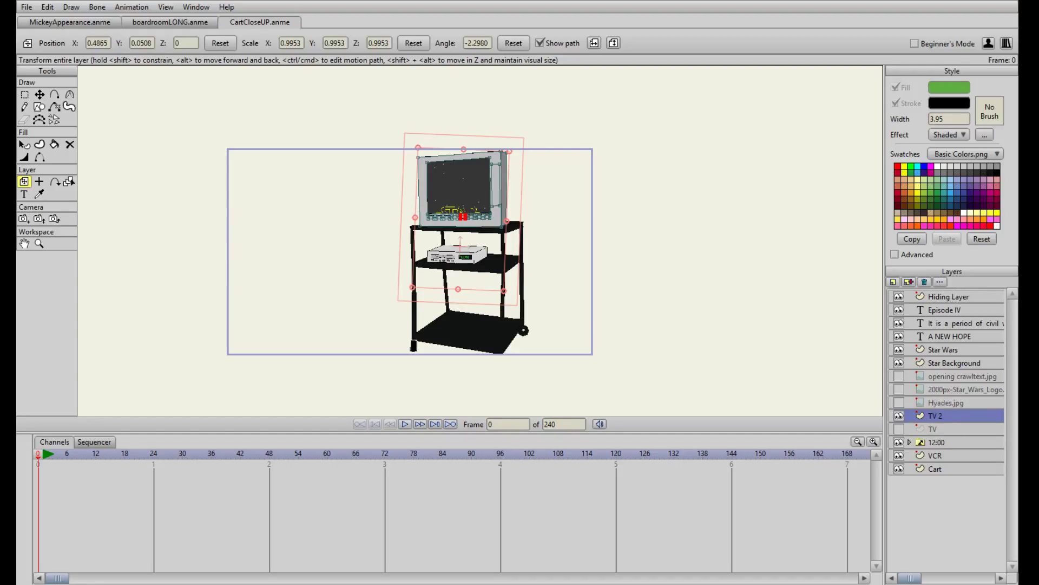
{"action": "type", "text": "testtev"}
{"action": "left_click", "coordinate": [969, 449]}
Scale the testtev layer up to about 1.88 and move it down over the upper part of the cart
{"action": "left_click_drag", "start_coordinate": [503, 290], "coordinate": [543, 329]}
{"action": "left_click_drag", "start_coordinate": [502, 103], "coordinate": [462, 195]}
{"action": "scroll", "coordinate": [461, 199], "scroll_direction": "up", "scroll_amount": 1}
{"action": "scroll", "coordinate": [463, 204], "scroll_direction": "up", "scroll_amount": 2}
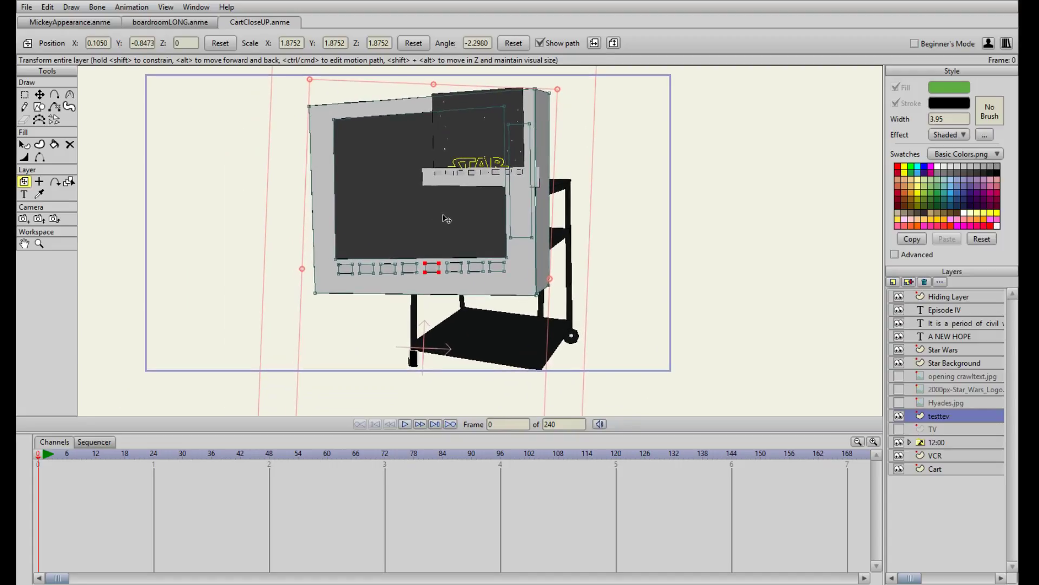
Nudge the testtev layer up and to the left, and place it inside a new bone layer named TVboneTEST
{"action": "left_click_drag", "start_coordinate": [447, 217], "coordinate": [440, 215]}
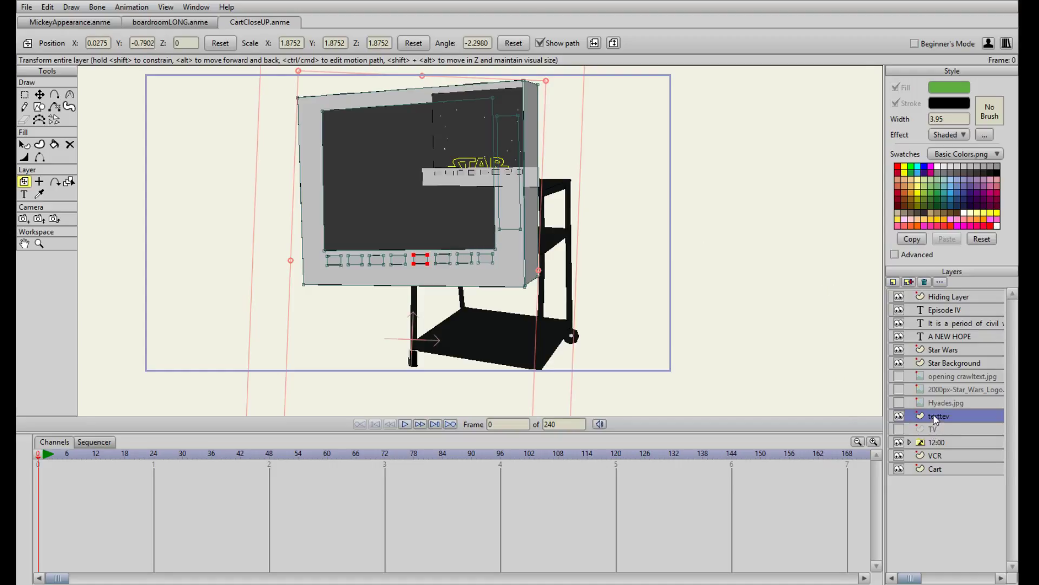
{"action": "left_click", "coordinate": [909, 322]}
{"action": "type", "text": "TVboneTEST"}
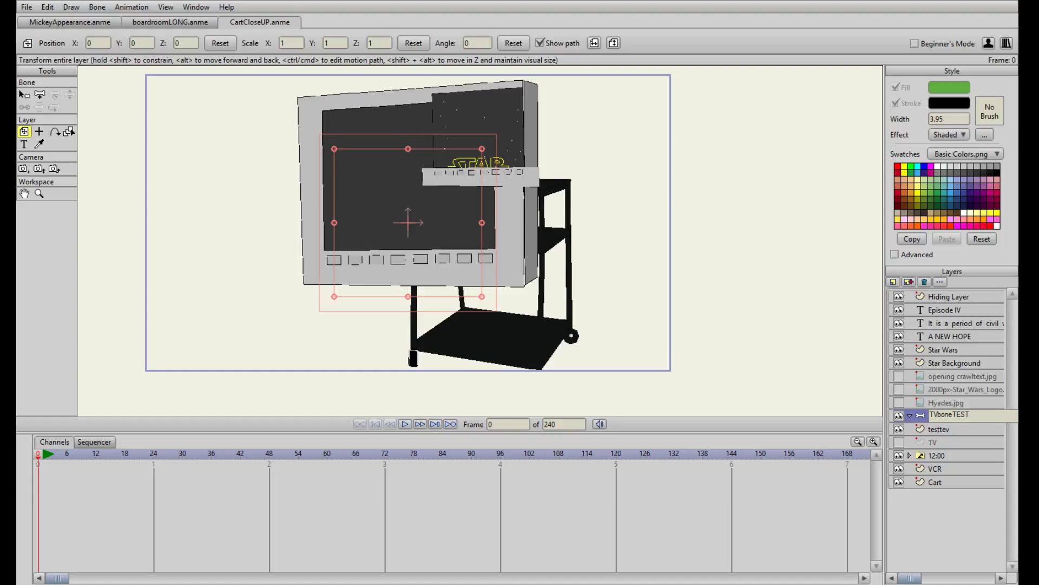
{"action": "key", "text": "Return"}
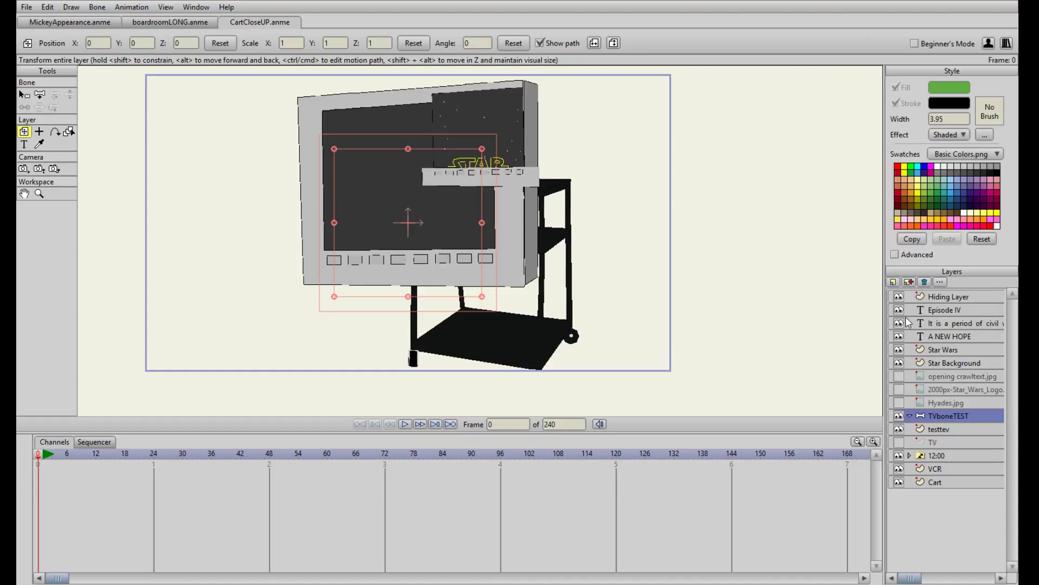
{"action": "left_click_drag", "start_coordinate": [955, 426], "coordinate": [962, 416]}
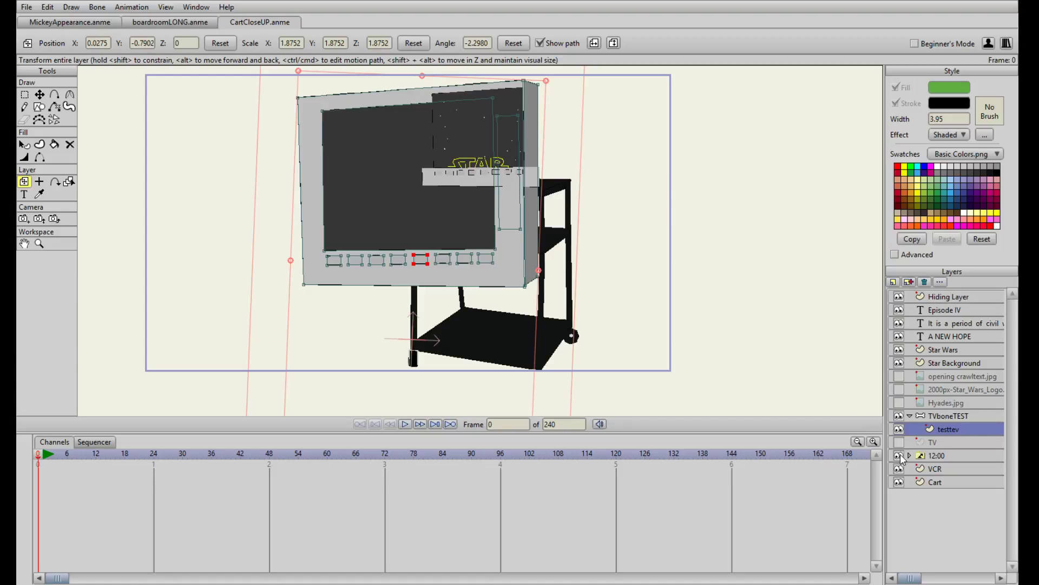
Duplicate the Cart layer and name the copy carttest
{"action": "left_click", "coordinate": [930, 456]}
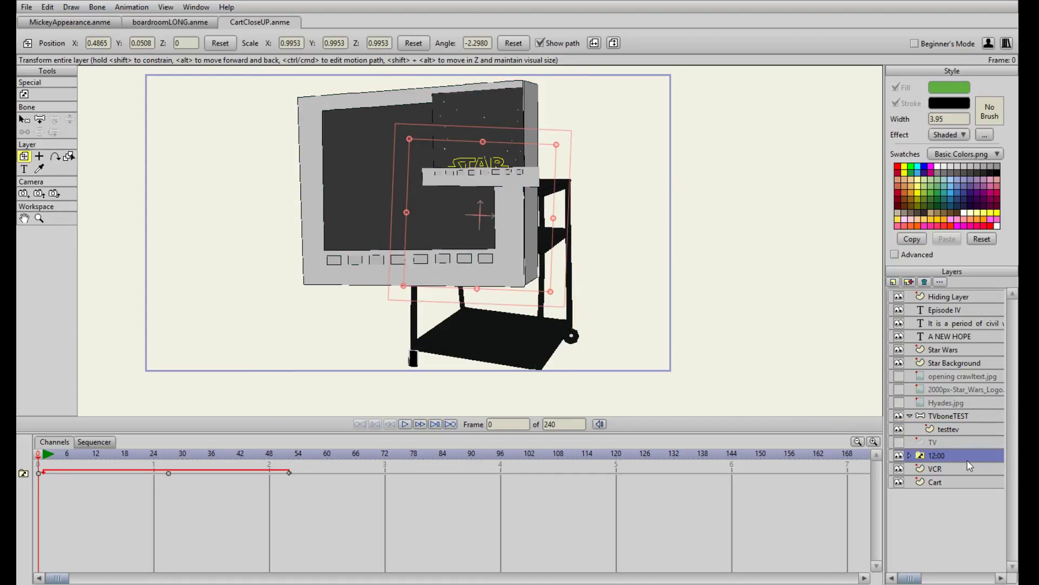
{"action": "scroll", "coordinate": [593, 330], "scroll_direction": "down", "scroll_amount": 1}
{"action": "scroll", "coordinate": [592, 330], "scroll_direction": "up", "scroll_amount": 2}
{"action": "left_click", "coordinate": [934, 479]}
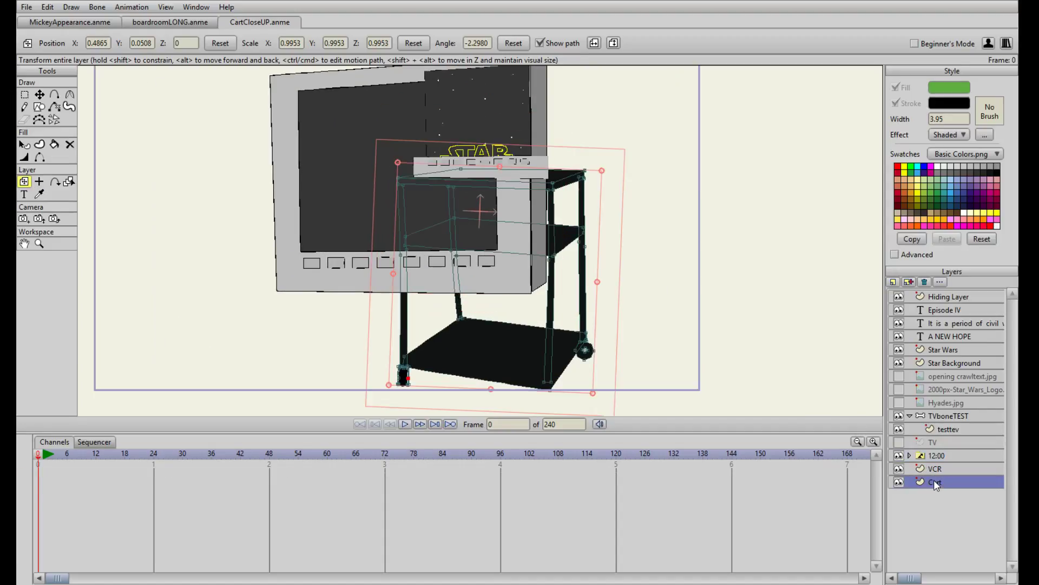
{"action": "scroll", "coordinate": [609, 330], "scroll_direction": "down", "scroll_amount": 2}
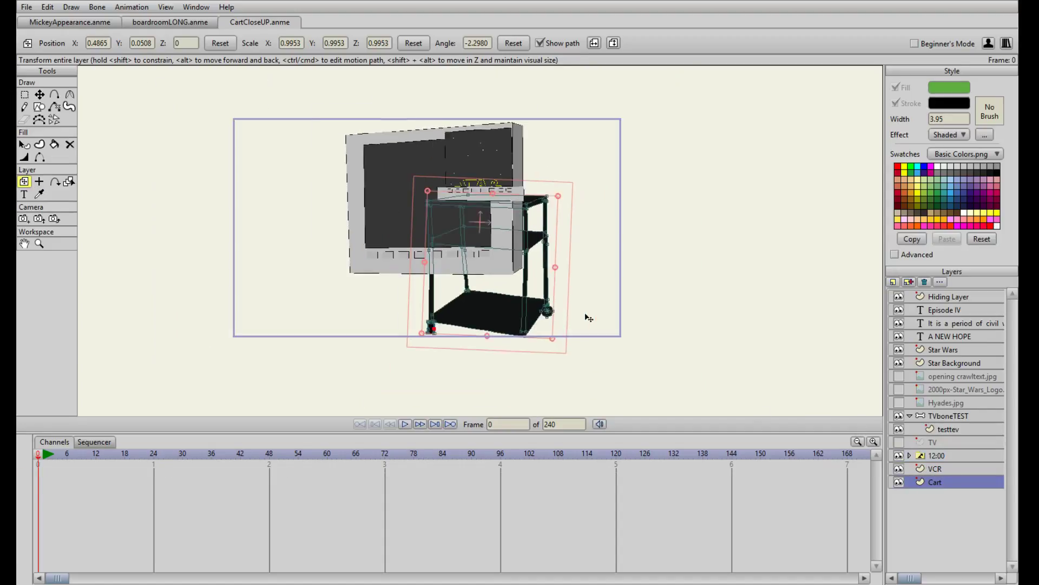
{"action": "left_click", "coordinate": [909, 282]}
{"action": "type", "text": "c"}
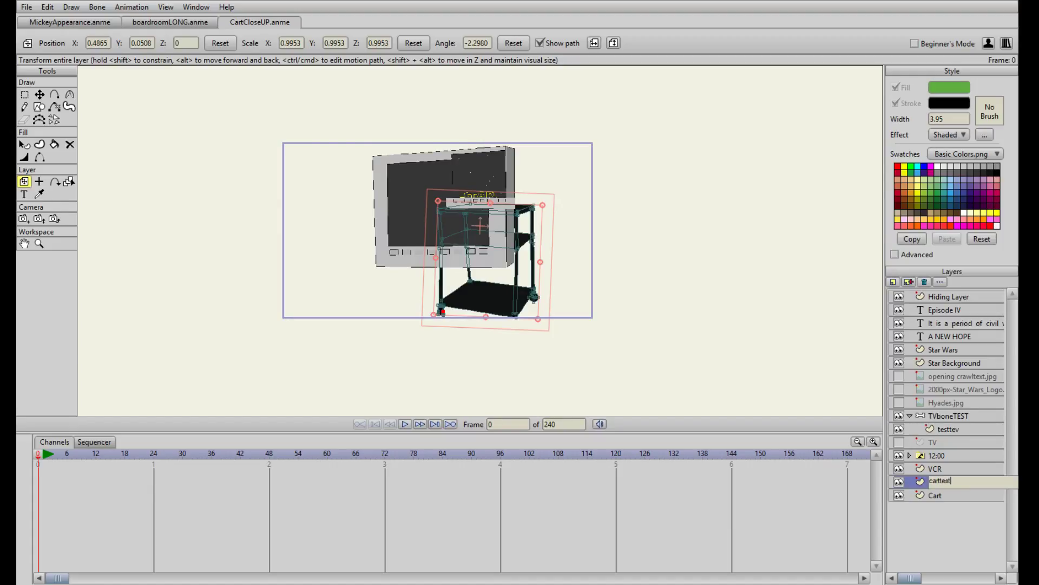
{"action": "type", "text": "arttest"}
{"action": "key", "text": "Return"}
Move the carttest layer into the TVboneTEST bone layer below testtev, and hide the original Cart layer
{"action": "left_click_drag", "start_coordinate": [962, 483], "coordinate": [961, 436]}
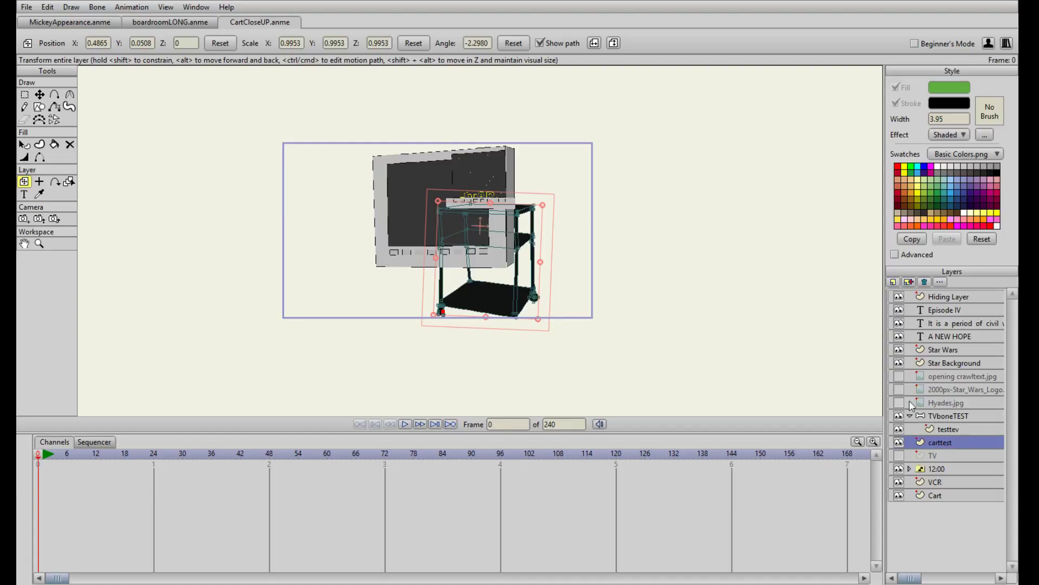
{"action": "left_click_drag", "start_coordinate": [938, 438], "coordinate": [952, 432]}
{"action": "left_click", "coordinate": [898, 496]}
Scale the carttest layer up to about 1.99 and position it so its top shelf sits under the enlarged TV
{"action": "left_click_drag", "start_coordinate": [641, 342], "coordinate": [645, 312]}
{"action": "left_click_drag", "start_coordinate": [542, 288], "coordinate": [602, 375]}
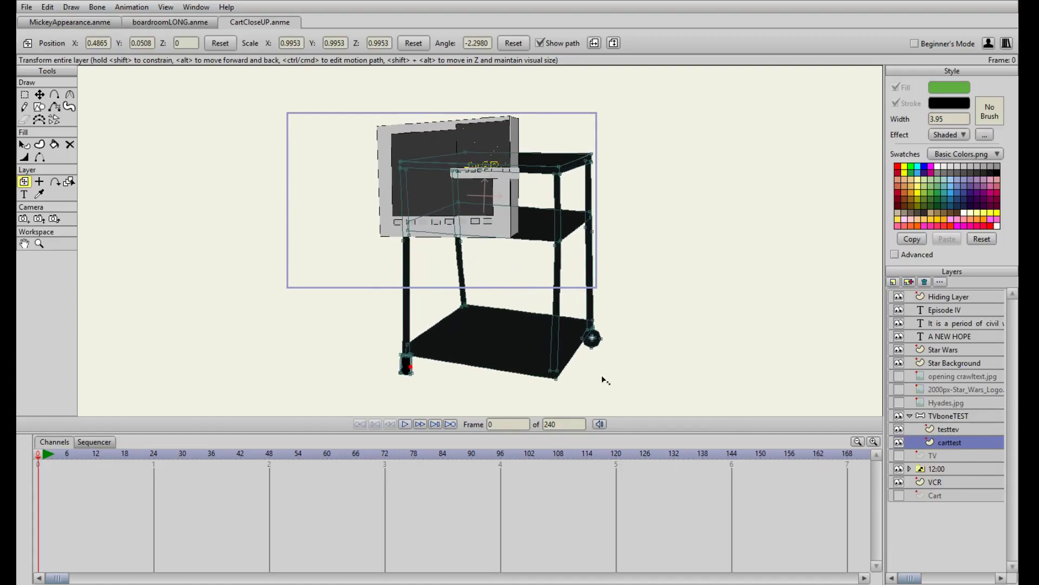
{"action": "left_click_drag", "start_coordinate": [563, 238], "coordinate": [517, 313]}
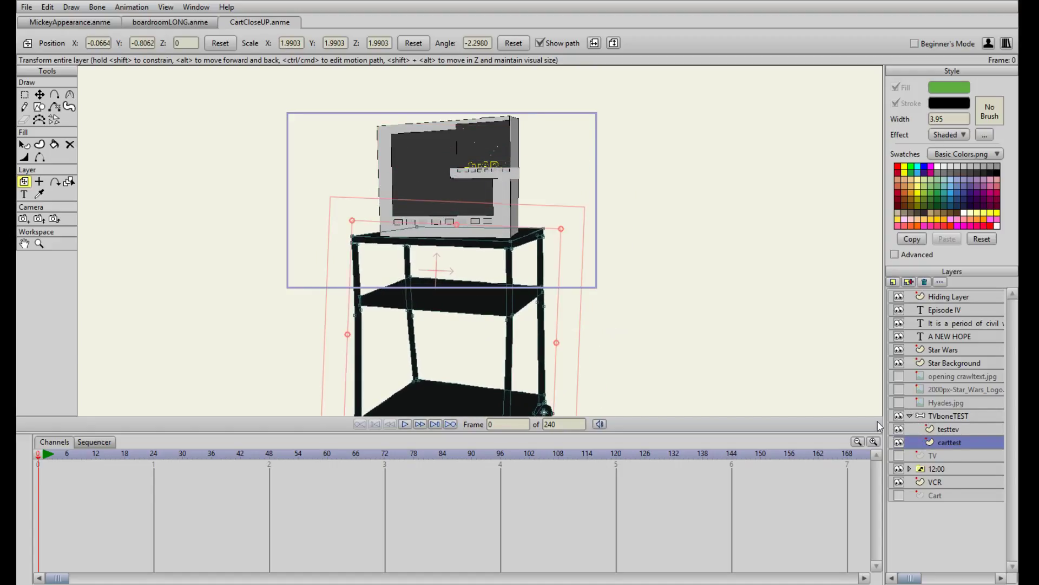
Compare the enlarged TV and cart with how they are proportioned in the boardroomLONG scene
{"action": "left_click", "coordinate": [181, 24]}
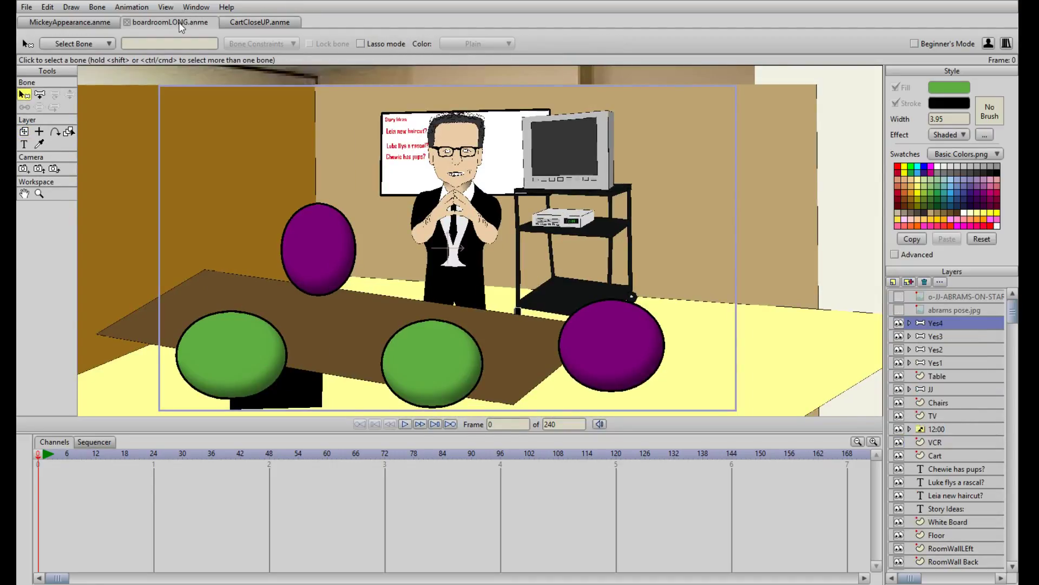
{"action": "left_click", "coordinate": [258, 22]}
{"action": "scroll", "coordinate": [476, 298], "scroll_direction": "up", "scroll_amount": 3}
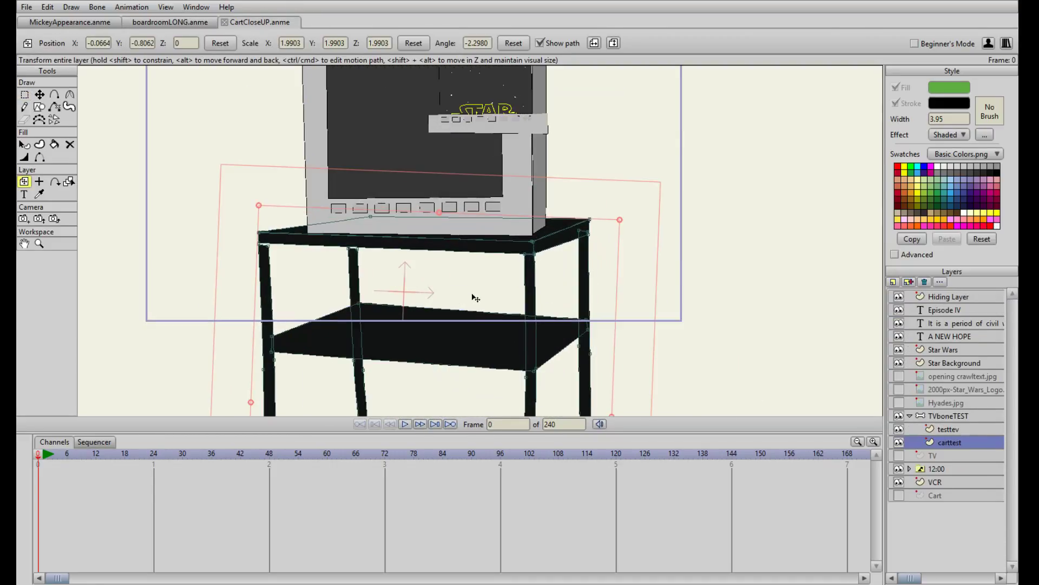
{"action": "scroll", "coordinate": [661, 320], "scroll_direction": "up", "scroll_amount": 1}
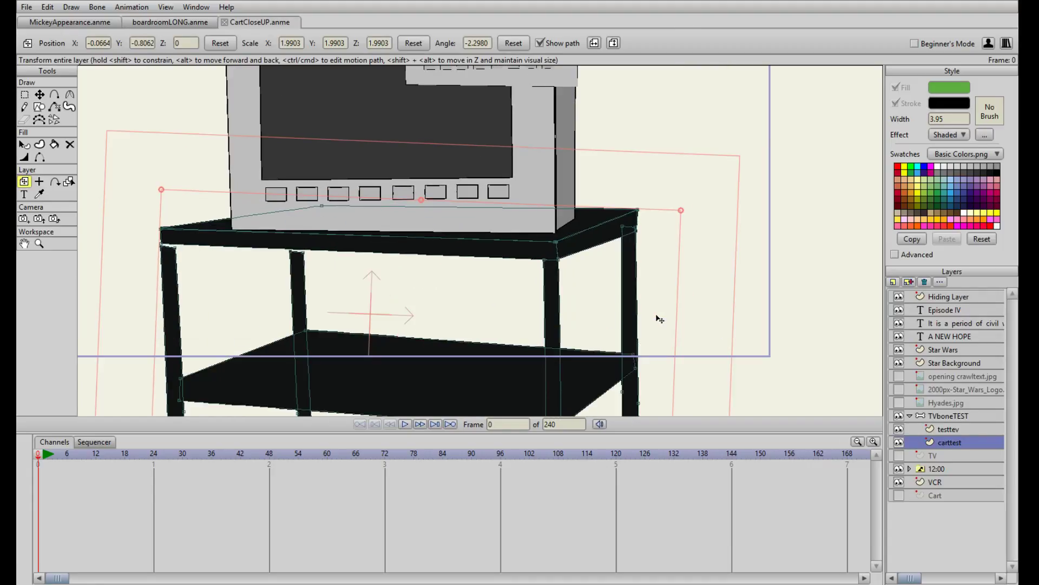
{"action": "scroll", "coordinate": [622, 318], "scroll_direction": "down", "scroll_amount": 3}
{"action": "left_click", "coordinate": [170, 24]}
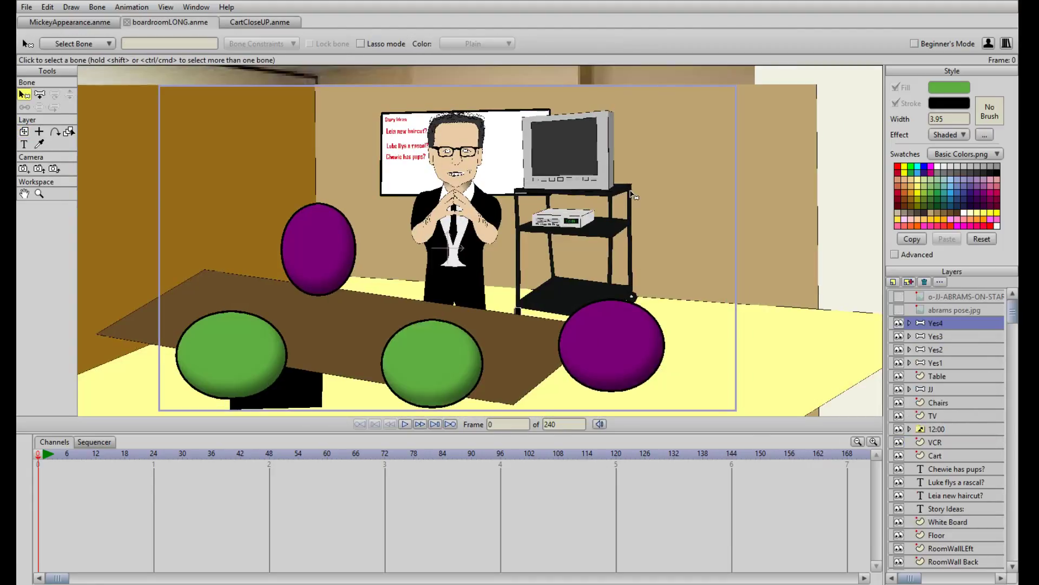
{"action": "scroll", "coordinate": [591, 213], "scroll_direction": "up", "scroll_amount": 3}
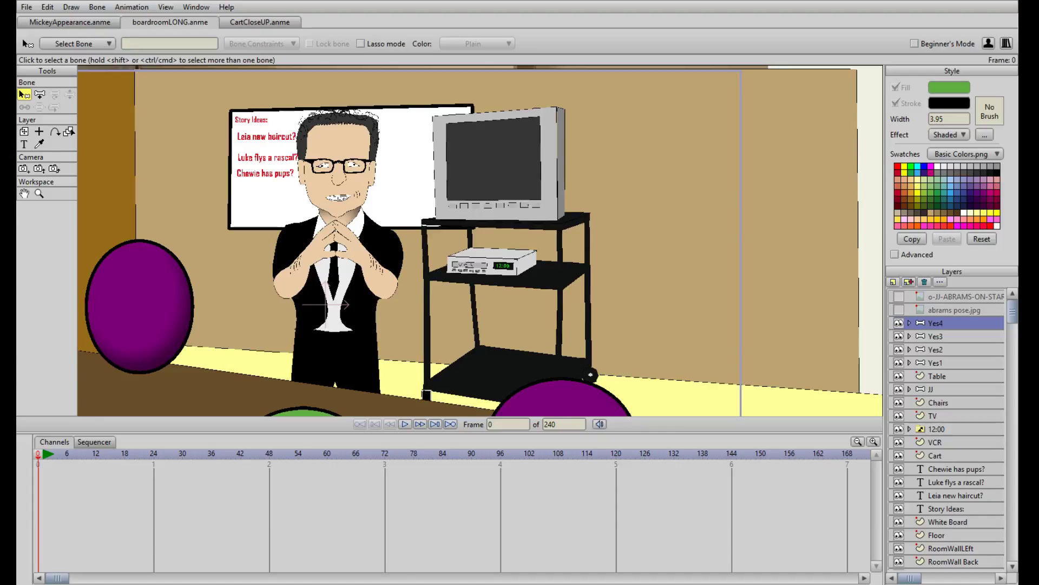
{"action": "left_click", "coordinate": [236, 21]}
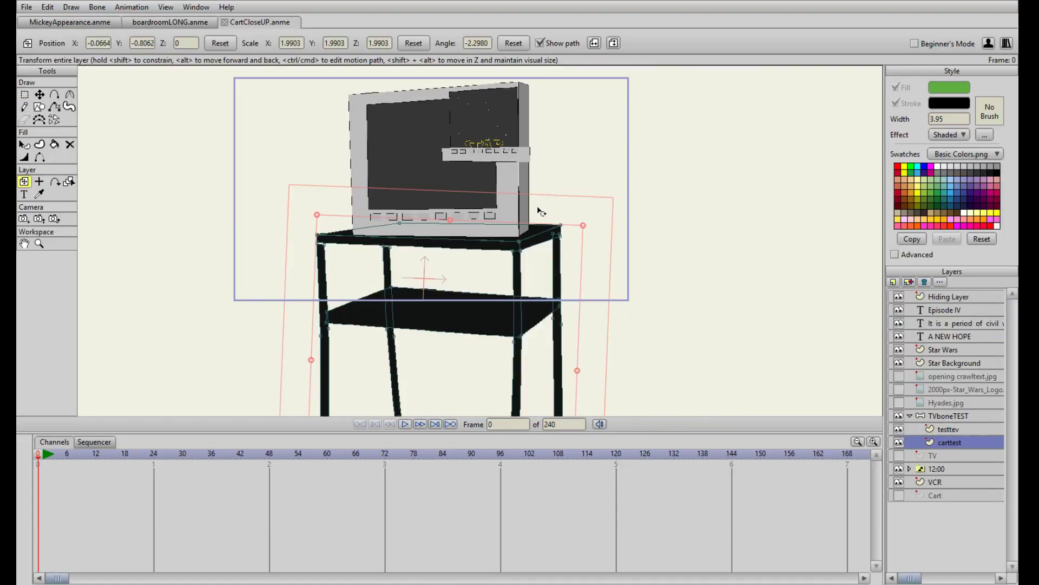
Scale the testtev layer up to about 2.05 and reposition it on the top shelf of the cart
{"action": "scroll", "coordinate": [477, 243], "scroll_direction": "up", "scroll_amount": 1}
{"action": "left_click", "coordinate": [945, 429]}
{"action": "left_click_drag", "start_coordinate": [418, 142], "coordinate": [534, 403]}
{"action": "left_click_drag", "start_coordinate": [448, 166], "coordinate": [449, 172]}
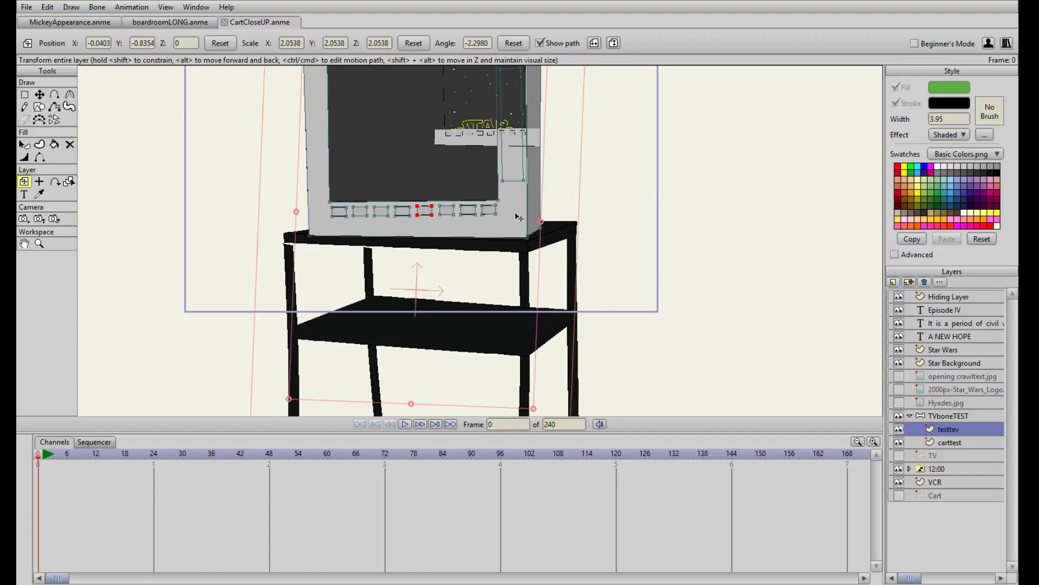
Duplicate the Star Wars layer as StarWarsTest, hide the original, and move the copy into TVboneTEST above testtev
{"action": "scroll", "coordinate": [516, 213], "scroll_direction": "down", "scroll_amount": 2}
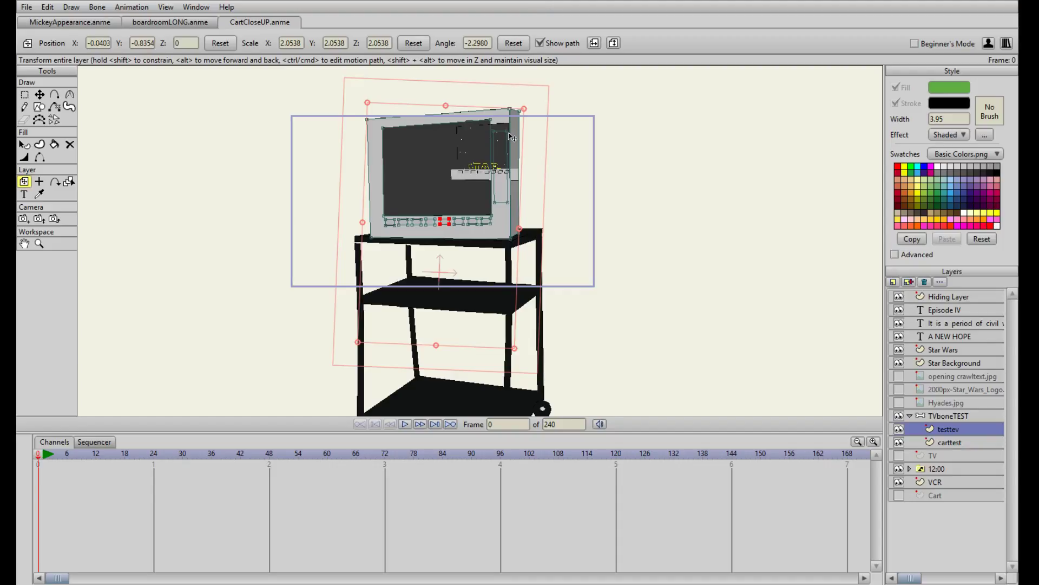
{"action": "scroll", "coordinate": [513, 134], "scroll_direction": "up", "scroll_amount": 3}
{"action": "scroll", "coordinate": [447, 165], "scroll_direction": "down", "scroll_amount": 3}
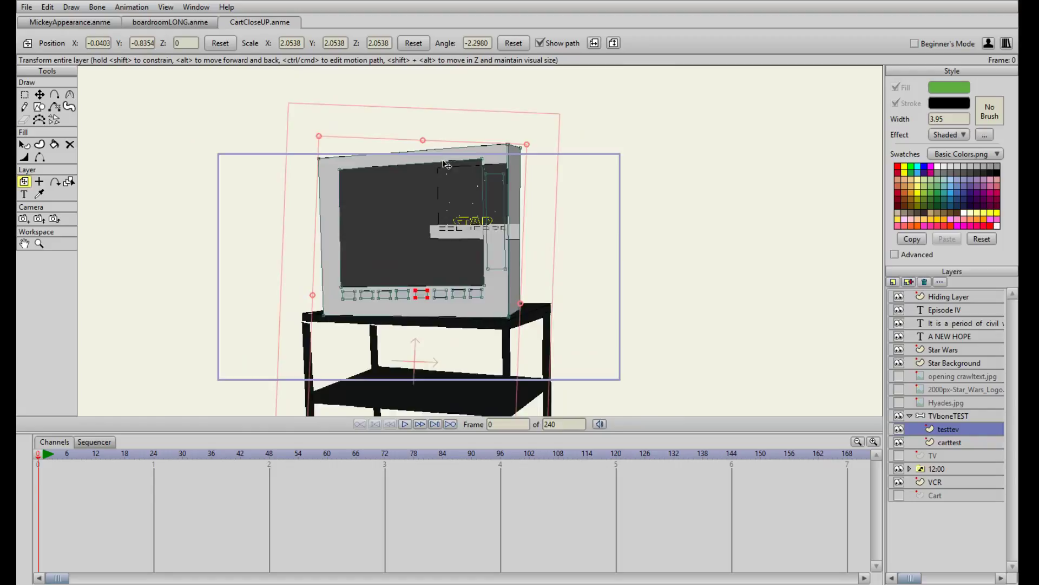
{"action": "scroll", "coordinate": [447, 164], "scroll_direction": "up", "scroll_amount": 2}
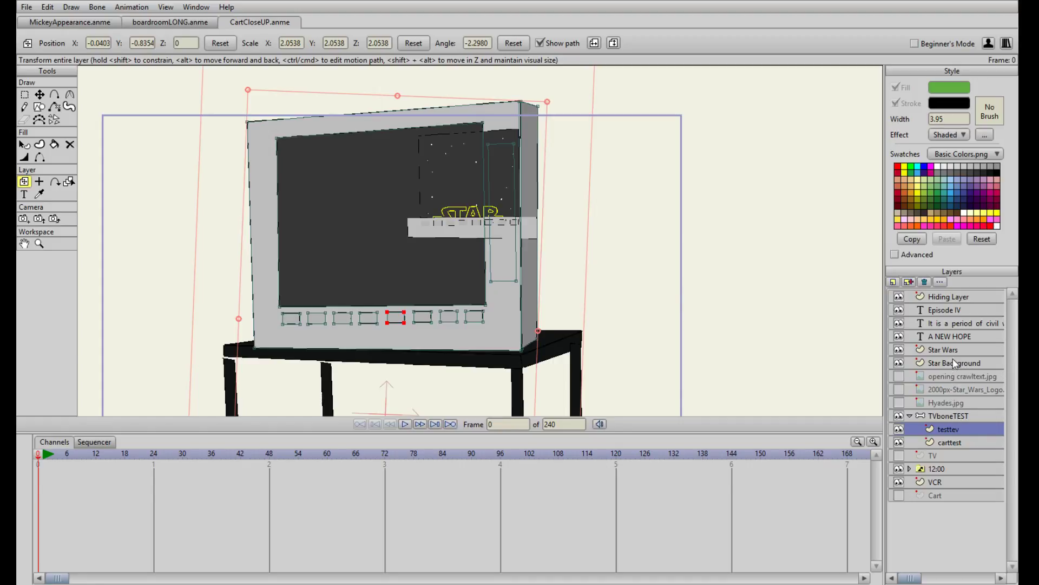
{"action": "left_click", "coordinate": [920, 351]}
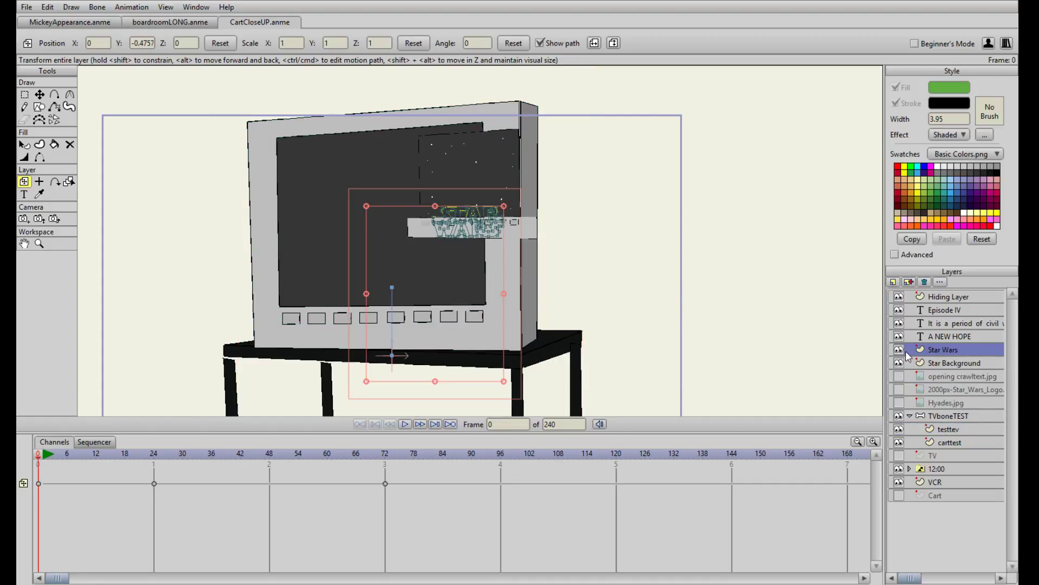
{"action": "left_click", "coordinate": [909, 282]}
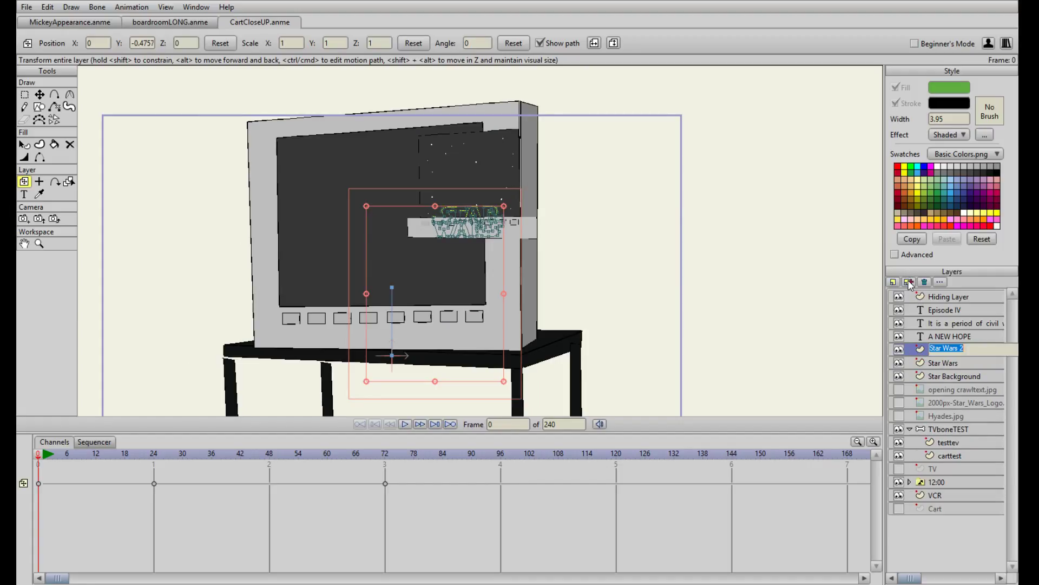
{"action": "type", "text": "StarWarsTest"}
{"action": "key", "text": "Return"}
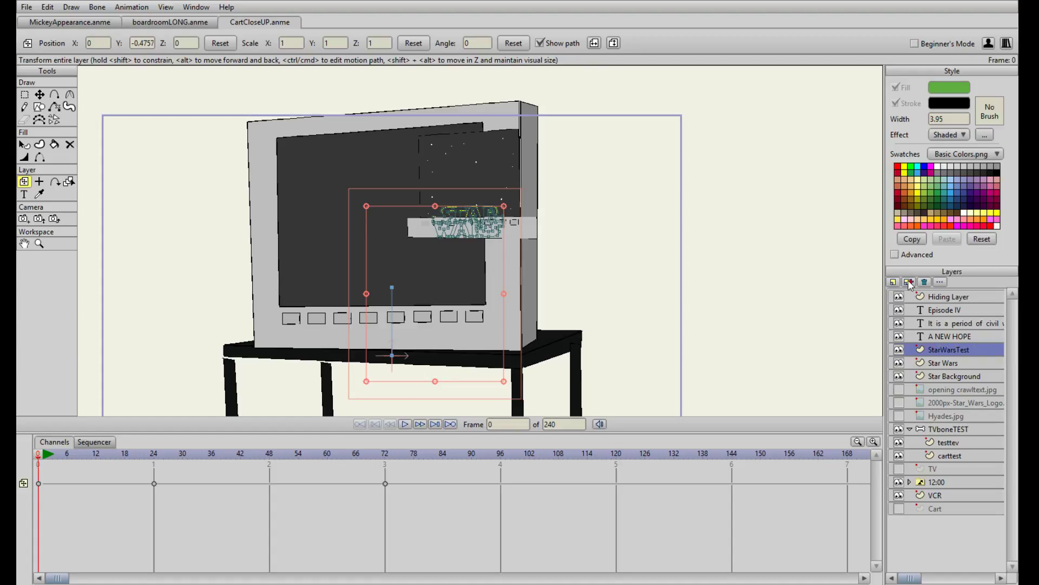
{"action": "left_click", "coordinate": [898, 362]}
{"action": "left_click_drag", "start_coordinate": [939, 355], "coordinate": [961, 433]}
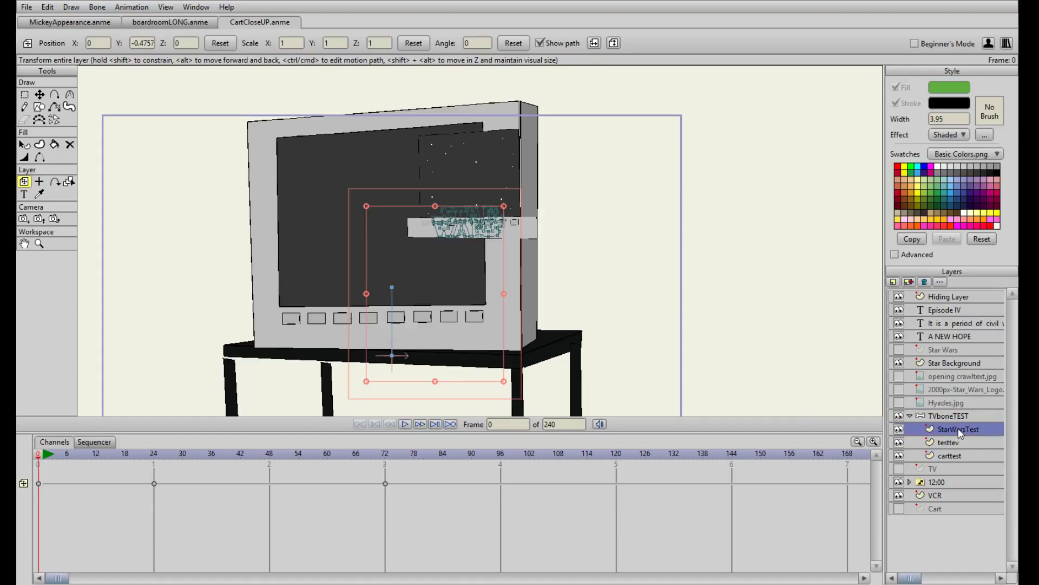
Delete the StarWarsTest layer's motion keyframes at frames 24 and 72
{"action": "mouse_move", "coordinate": [197, 471]}
{"action": "left_mouse_down"}
{"action": "mouse_move", "coordinate": [336, 471]}
{"action": "mouse_move", "coordinate": [38, 472]}
{"action": "left_mouse_up"}
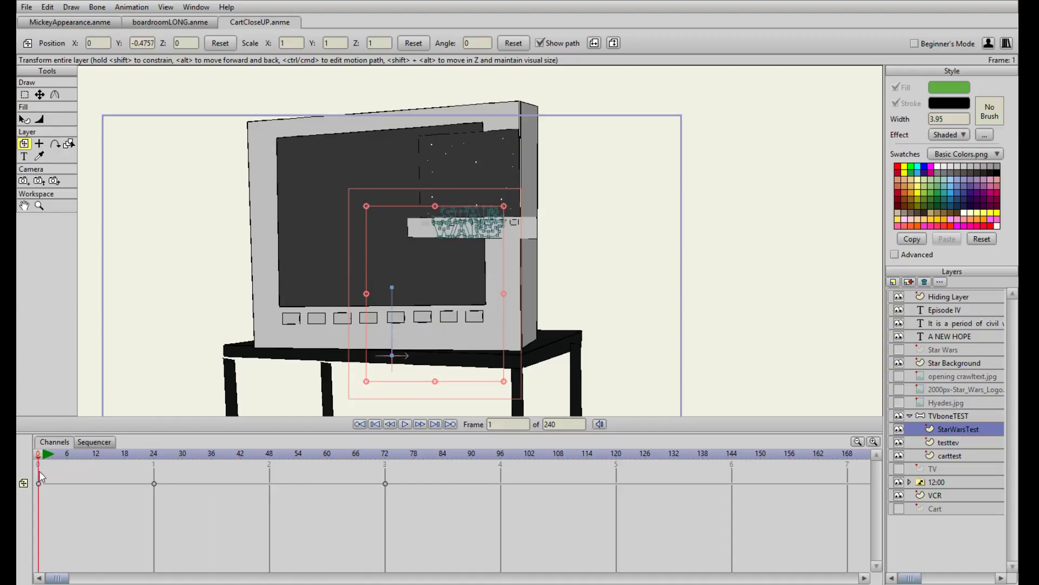
{"action": "left_click_drag", "start_coordinate": [119, 510], "coordinate": [408, 475]}
{"action": "key", "text": "Delete"}
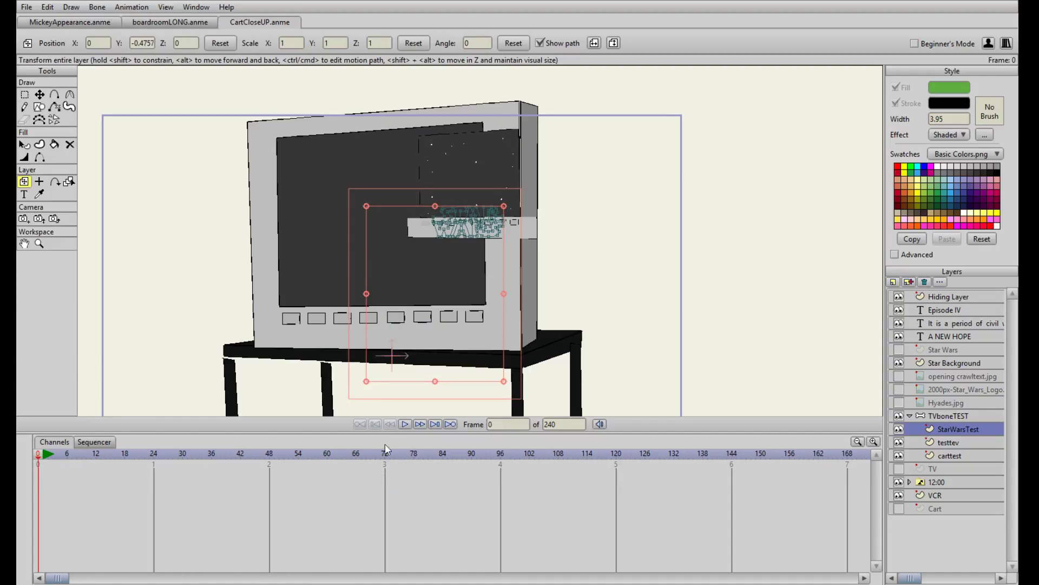
Scale the StarWarsTest layer up to about 1.80 and move the logo onto the upper part of the enlarged TV screen
{"action": "left_click_drag", "start_coordinate": [434, 220], "coordinate": [327, 174]}
{"action": "left_click_drag", "start_coordinate": [397, 337], "coordinate": [462, 361]}
{"action": "left_click_drag", "start_coordinate": [388, 125], "coordinate": [341, 227]}
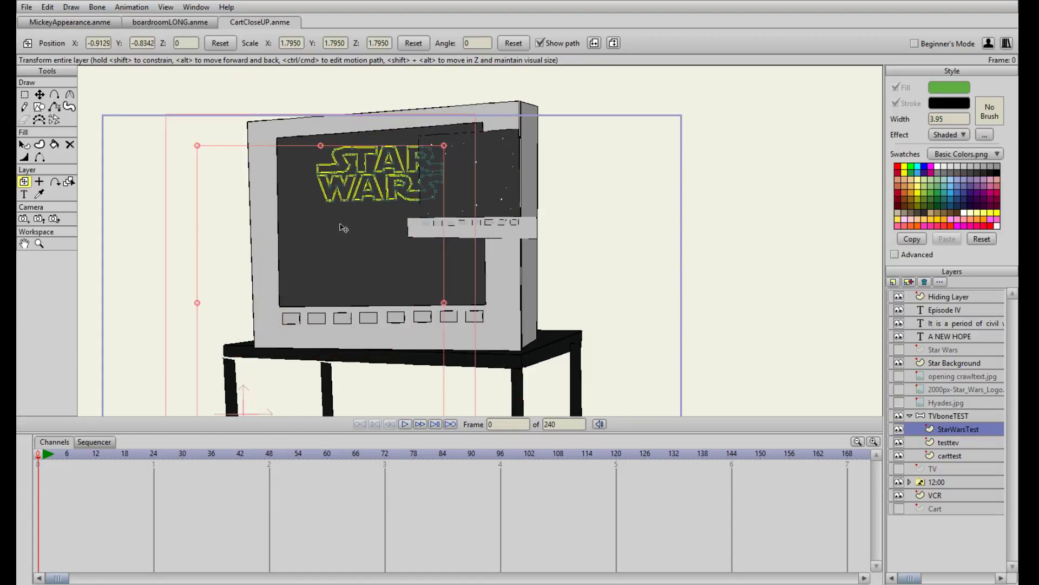
Set the origin of the StarWarsTest layer at the middle of the Star Wars logo
{"action": "left_click_drag", "start_coordinate": [537, 328], "coordinate": [534, 194]}
{"action": "scroll", "coordinate": [488, 265], "scroll_direction": "down", "scroll_amount": 1}
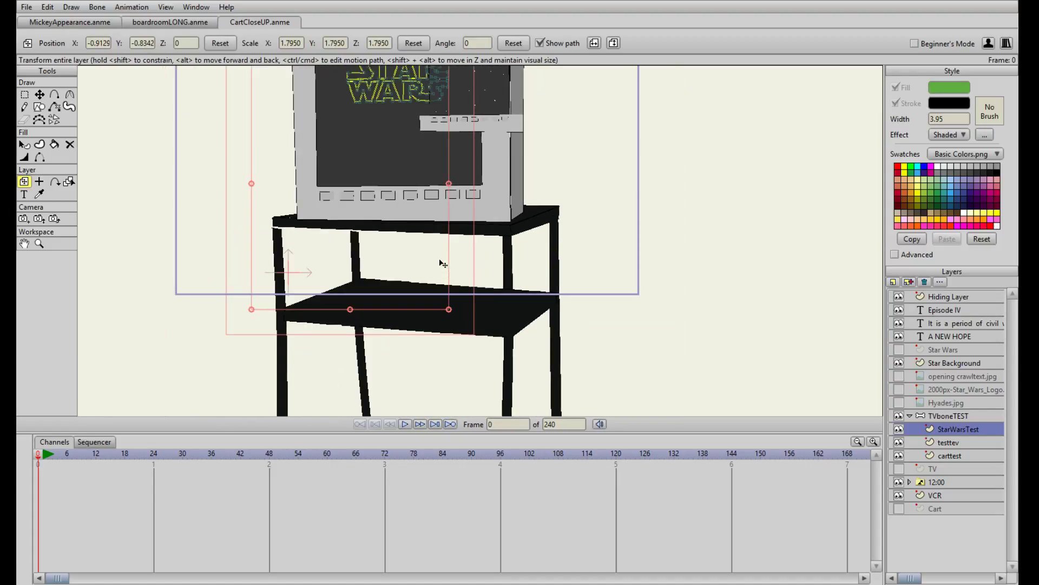
{"action": "scroll", "coordinate": [404, 160], "scroll_direction": "up", "scroll_amount": 2}
{"action": "left_click", "coordinate": [39, 181]}
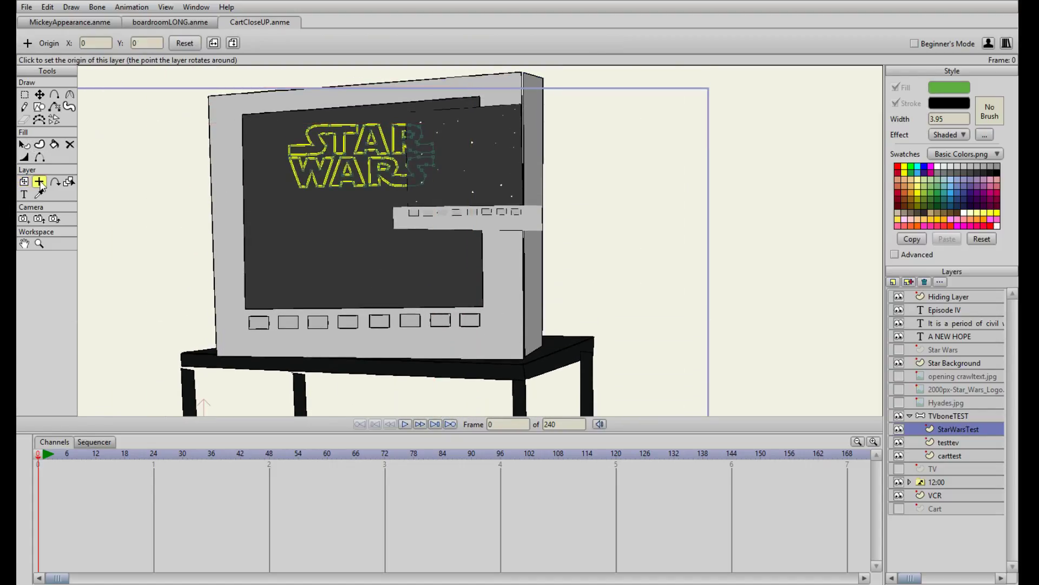
{"action": "left_click", "coordinate": [358, 186]}
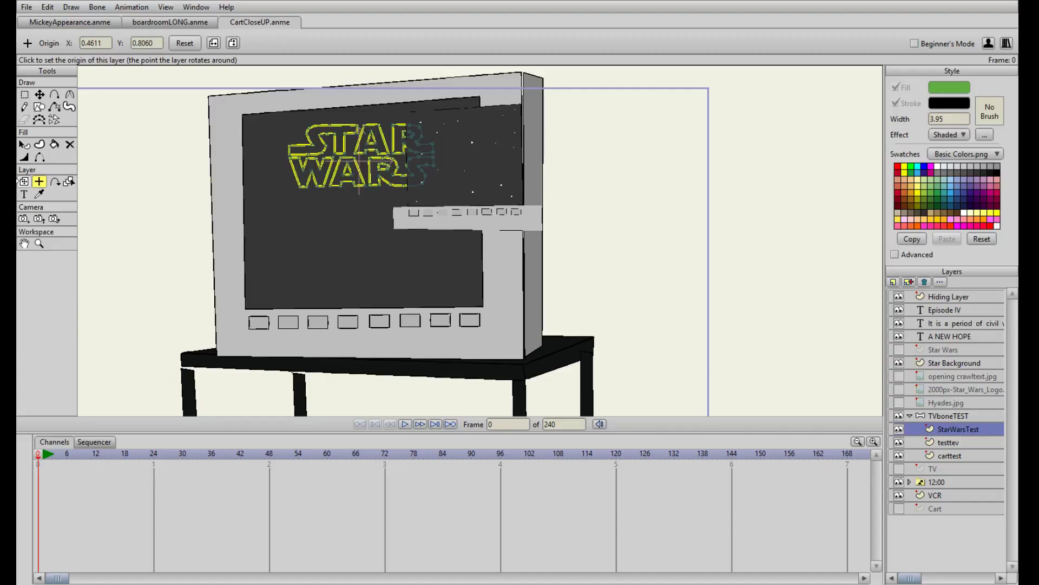
Scale the StarWarsTest layer to about 2.28, rotate it to about 1.46 degrees, and fit it across the upper TV screen
{"action": "left_click", "coordinate": [24, 183]}
{"action": "scroll", "coordinate": [440, 210], "scroll_direction": "down", "scroll_amount": 2}
{"action": "left_click_drag", "start_coordinate": [443, 208], "coordinate": [425, 189]}
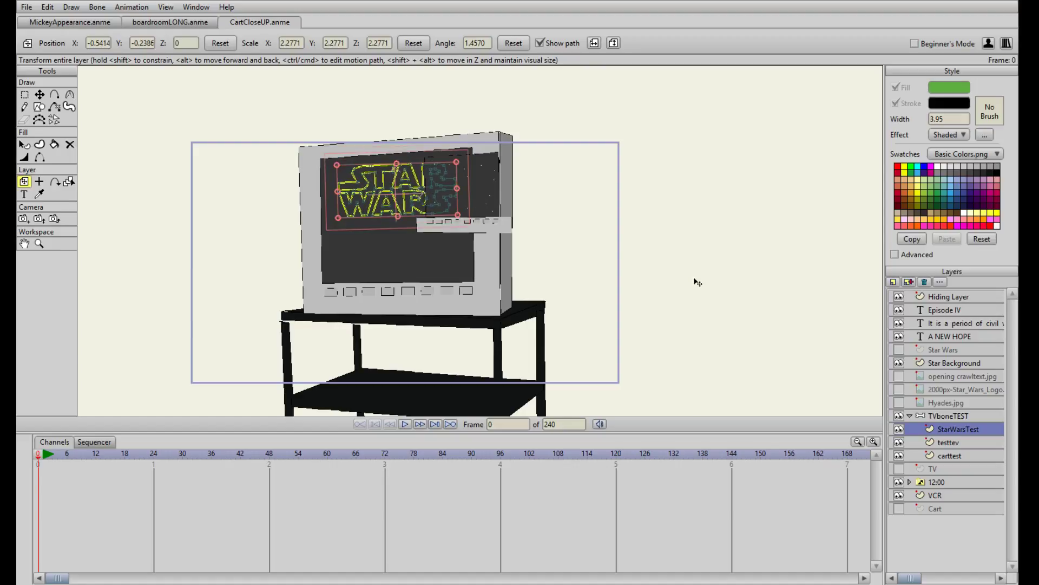
Duplicate the Star Background layer and name the copy StarBackTEST
{"action": "left_click", "coordinate": [953, 363]}
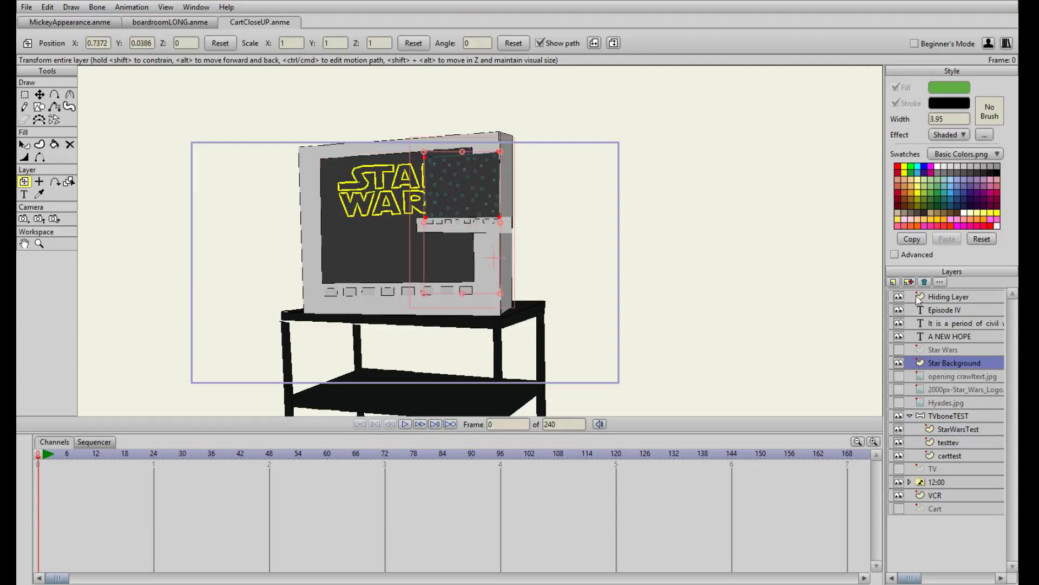
{"action": "left_click", "coordinate": [908, 281]}
{"action": "type", "text": "StarBackTEST"}
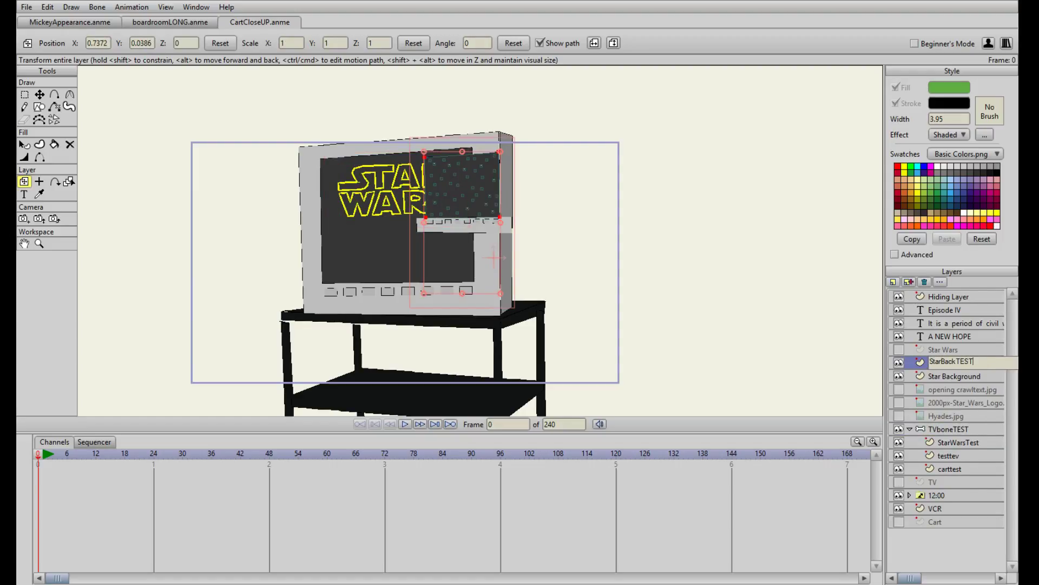
{"action": "key", "text": "Return"}
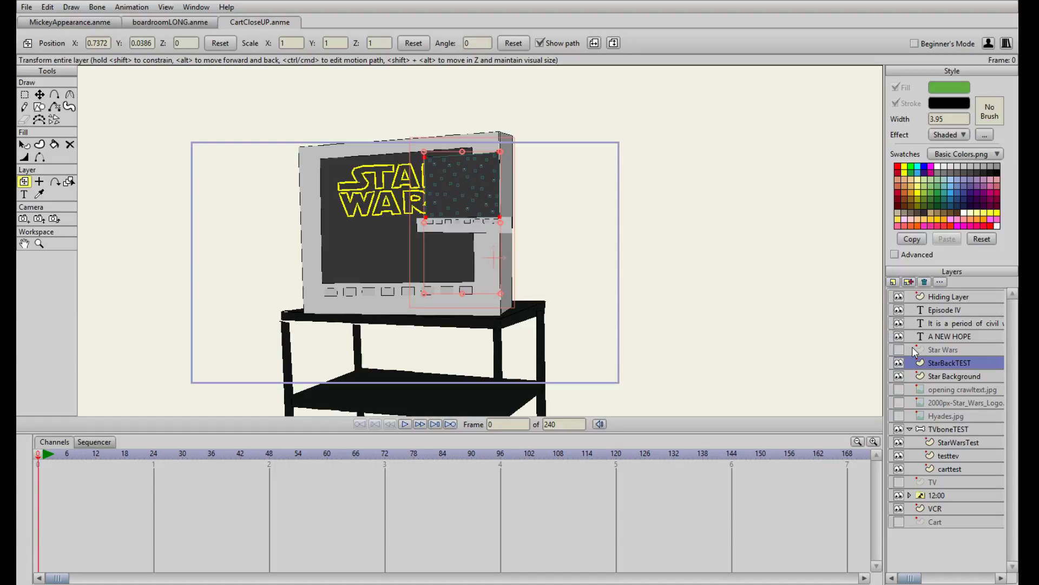
{"action": "left_click", "coordinate": [916, 282]}
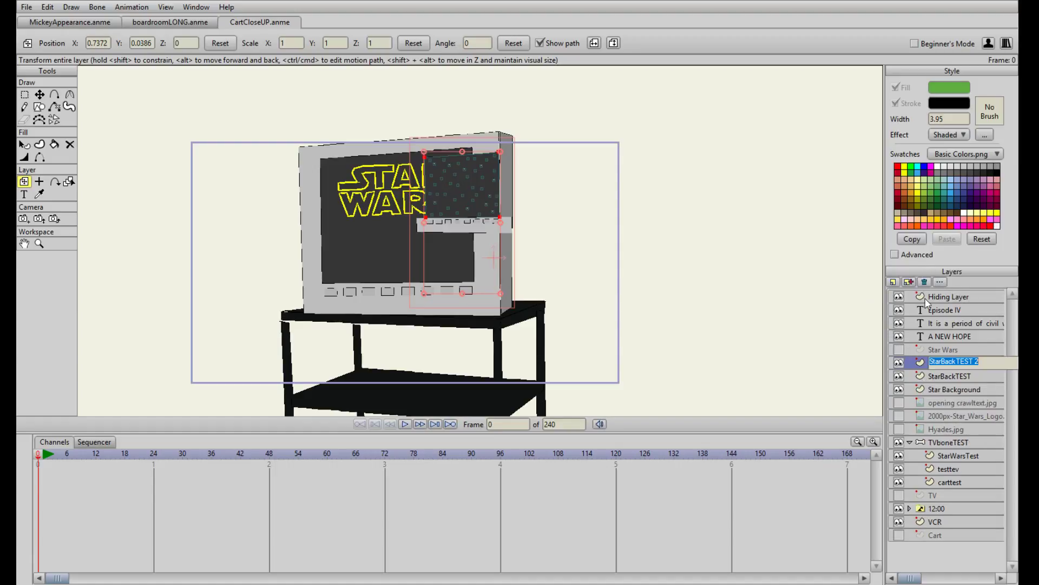
{"action": "left_click_drag", "start_coordinate": [983, 363], "coordinate": [931, 362]}
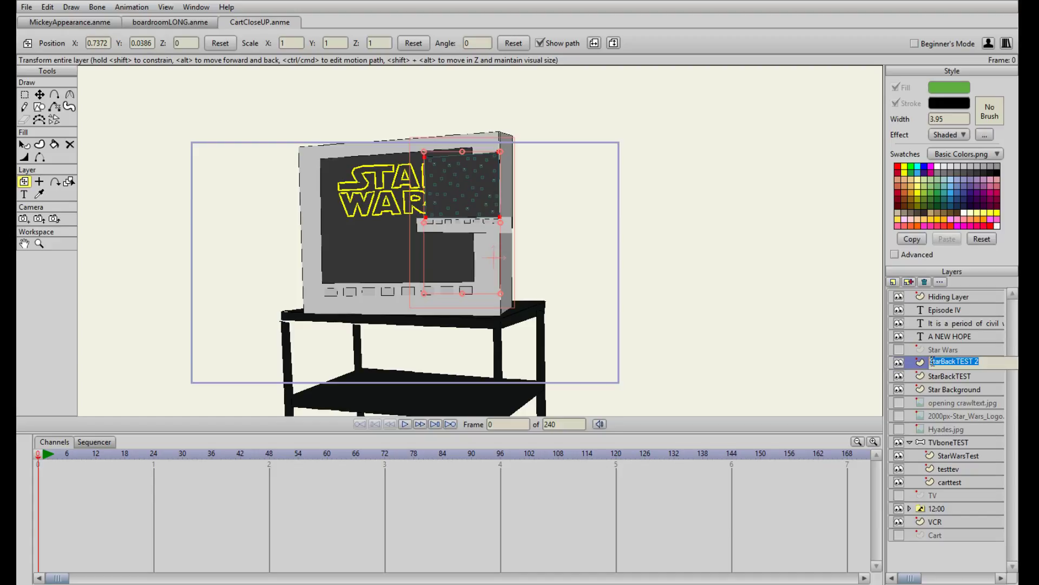
{"action": "left_click", "coordinate": [925, 282]}
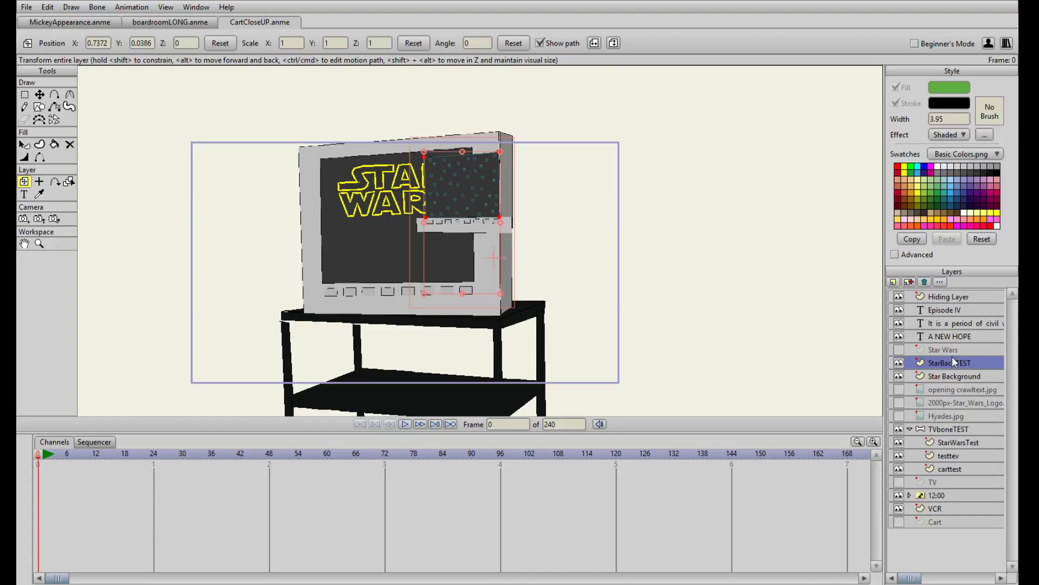
{"action": "left_click", "coordinate": [929, 389]}
{"action": "left_click", "coordinate": [900, 375]}
{"action": "left_click", "coordinate": [899, 376]}
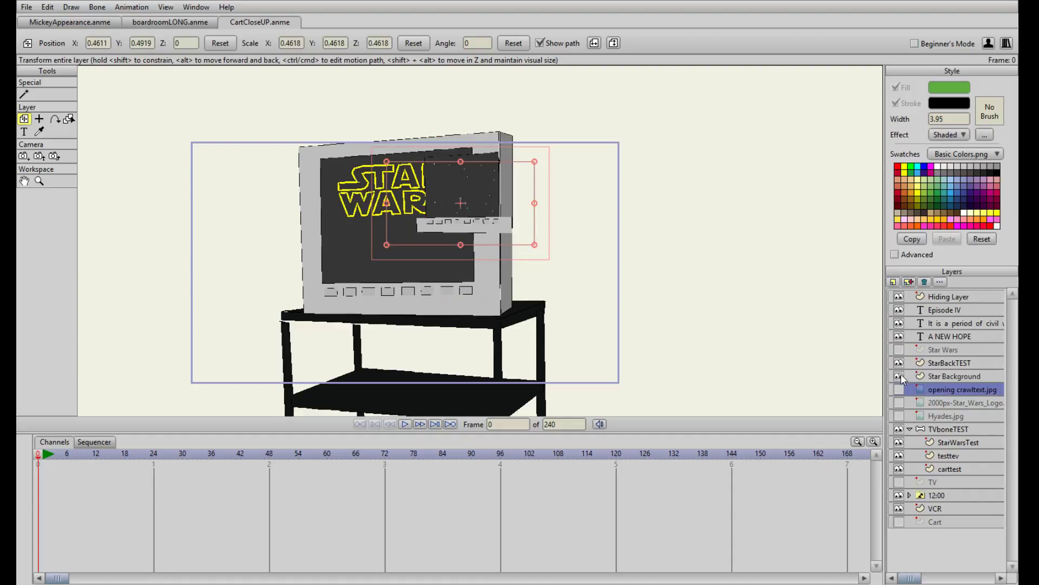
{"action": "left_click", "coordinate": [900, 376]}
{"action": "left_click", "coordinate": [899, 376]}
{"action": "left_click", "coordinate": [900, 389]}
{"action": "left_click", "coordinate": [900, 390]}
Hide the Star Background layer and nest StarBackTEST, shifted beside the TV, inside the TVboneTEST group below StarWarsTest
{"action": "left_click", "coordinate": [954, 367]}
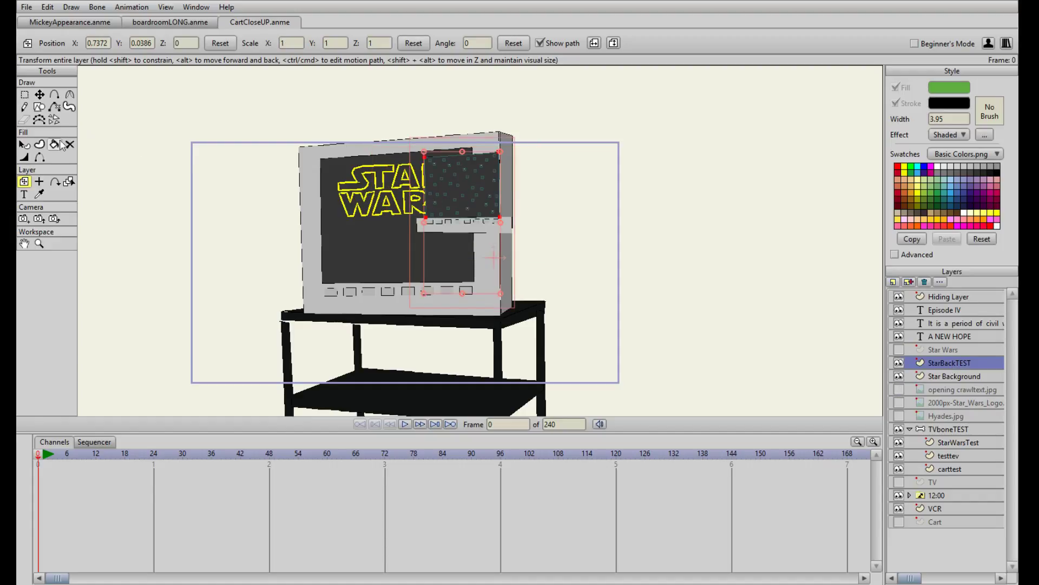
{"action": "left_click_drag", "start_coordinate": [447, 207], "coordinate": [271, 241]}
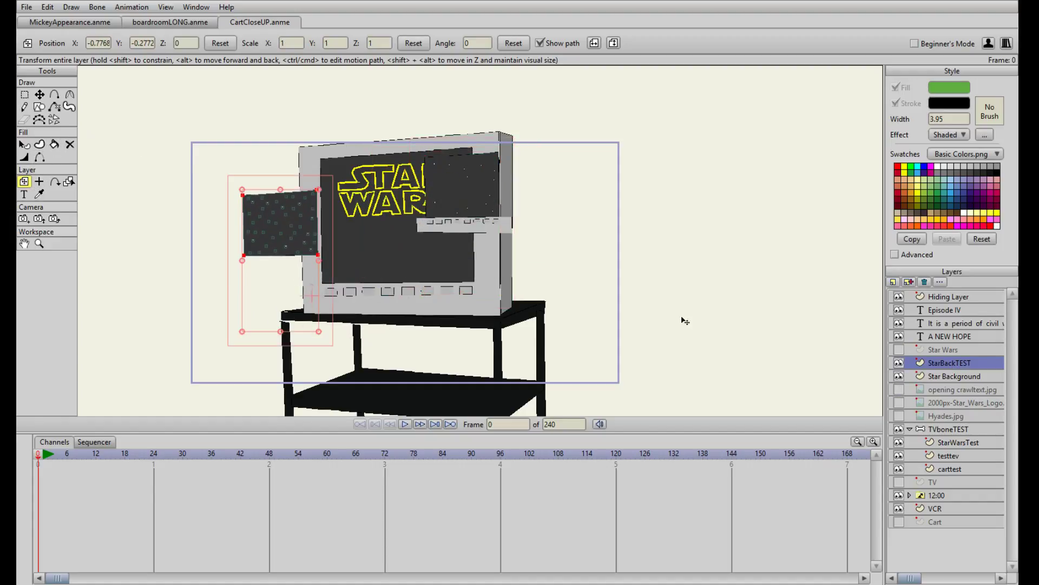
{"action": "left_click", "coordinate": [930, 377]}
{"action": "left_click", "coordinate": [959, 363]}
{"action": "left_click", "coordinate": [898, 376]}
{"action": "left_click_drag", "start_coordinate": [907, 363], "coordinate": [962, 449]}
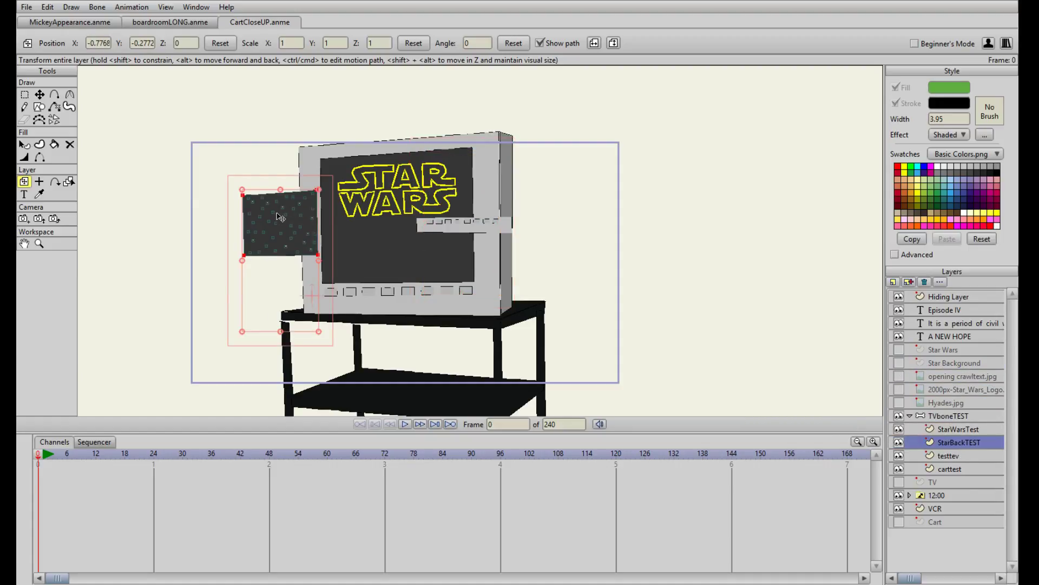
Center the StarBackTEST layer's origin on its star panel and scale it to about 2.08 so it fills the TV screen
{"action": "left_click", "coordinate": [39, 181]}
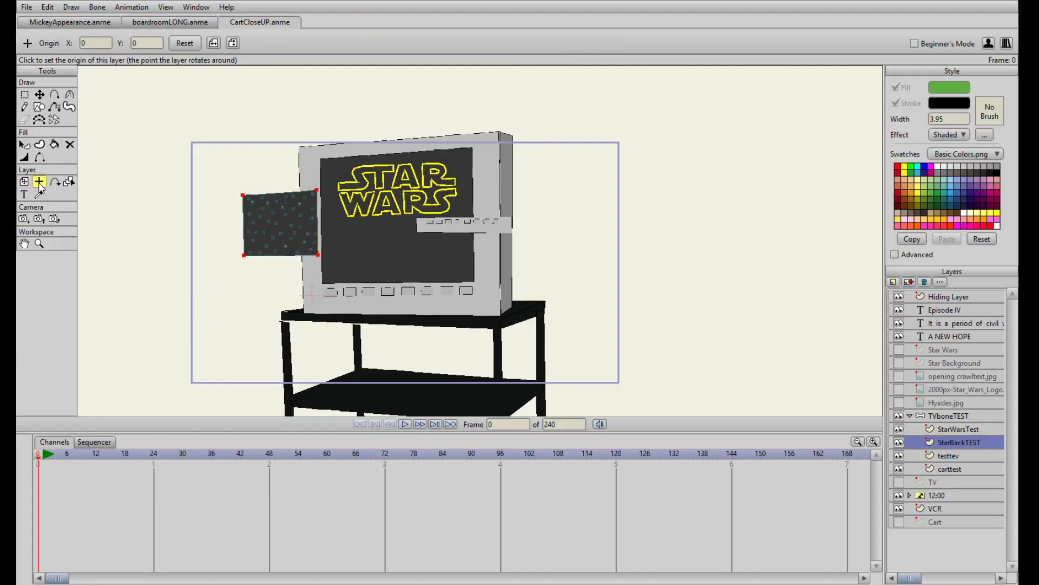
{"action": "left_click", "coordinate": [275, 223]}
{"action": "left_click", "coordinate": [24, 181]}
{"action": "left_click_drag", "start_coordinate": [315, 263], "coordinate": [479, 280]}
{"action": "left_click_drag", "start_coordinate": [435, 202], "coordinate": [433, 215]}
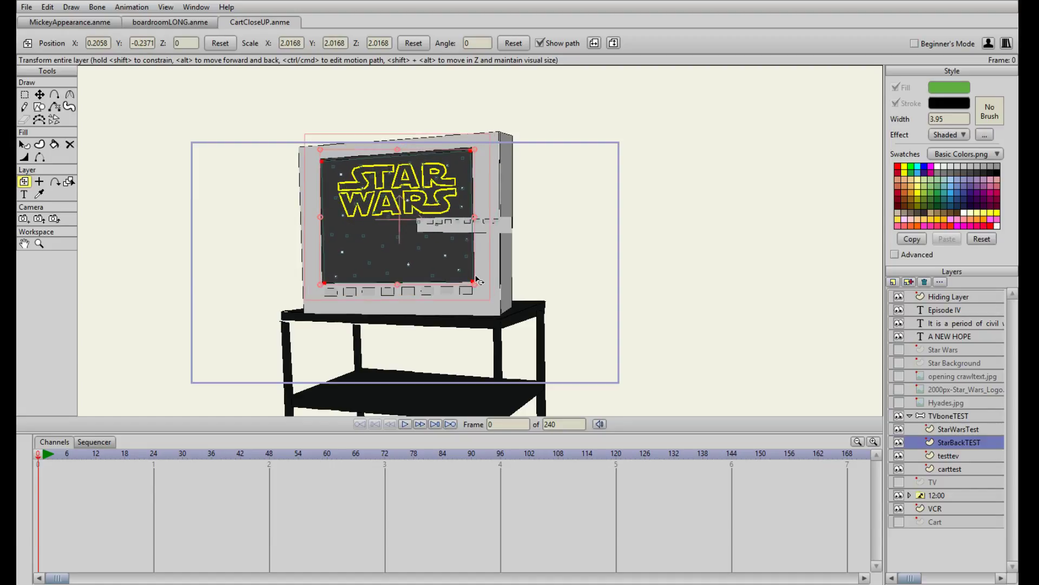
{"action": "left_click_drag", "start_coordinate": [476, 285], "coordinate": [475, 282]}
{"action": "left_click_drag", "start_coordinate": [456, 189], "coordinate": [457, 196]}
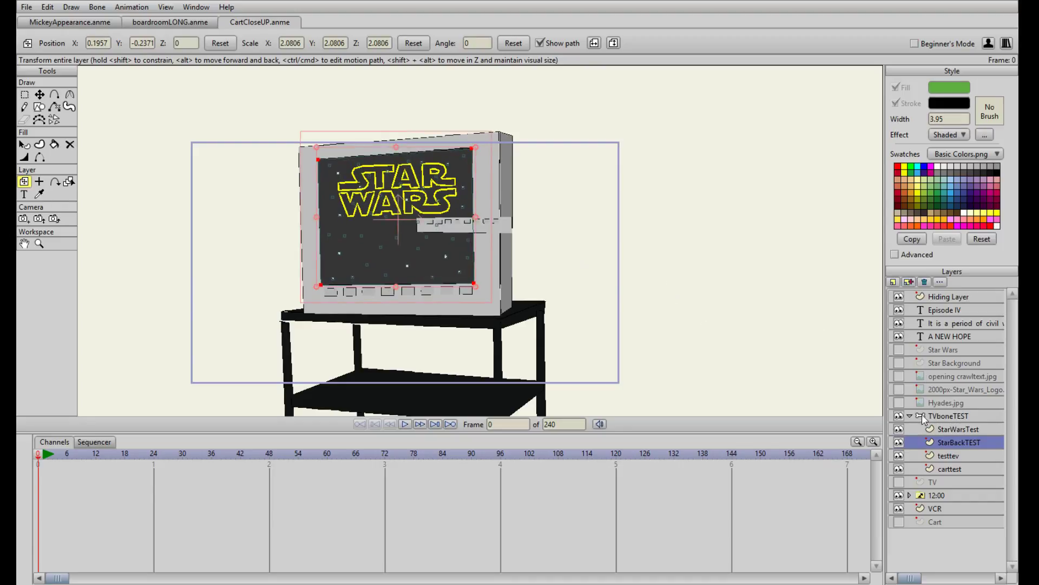
Duplicate the Hiding Layer as HidingTest and place the copy at the top of the TVboneTEST group
{"action": "left_click", "coordinate": [940, 298]}
{"action": "left_click", "coordinate": [910, 280]}
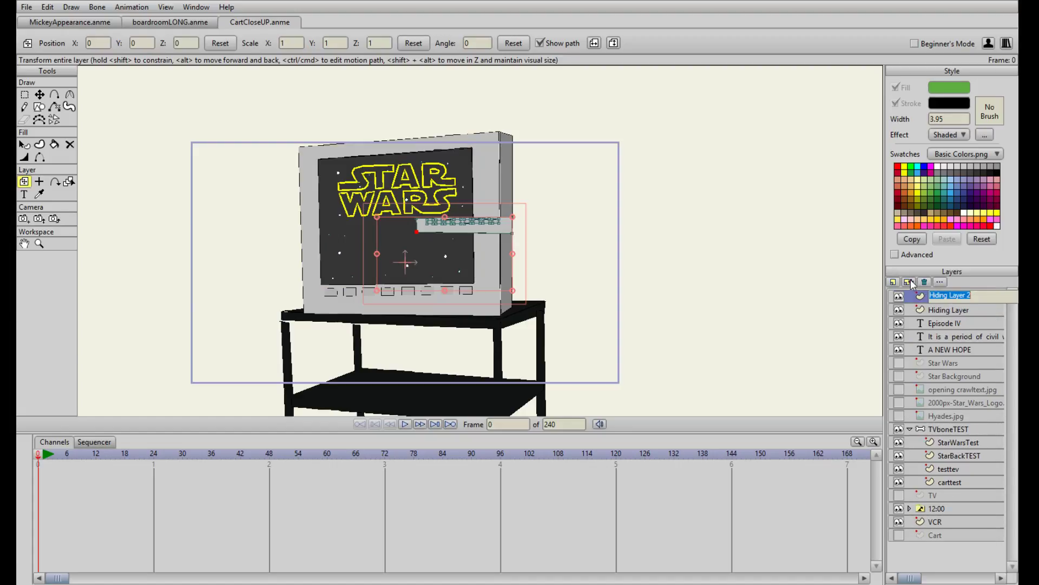
{"action": "type", "text": "Hiding"}
{"action": "key", "text": "Return"}
{"action": "mouse_move", "coordinate": [953, 295]}
{"action": "left_mouse_down"}
{"action": "mouse_move", "coordinate": [967, 417]}
{"action": "mouse_move", "coordinate": [953, 314]}
{"action": "left_mouse_up"}
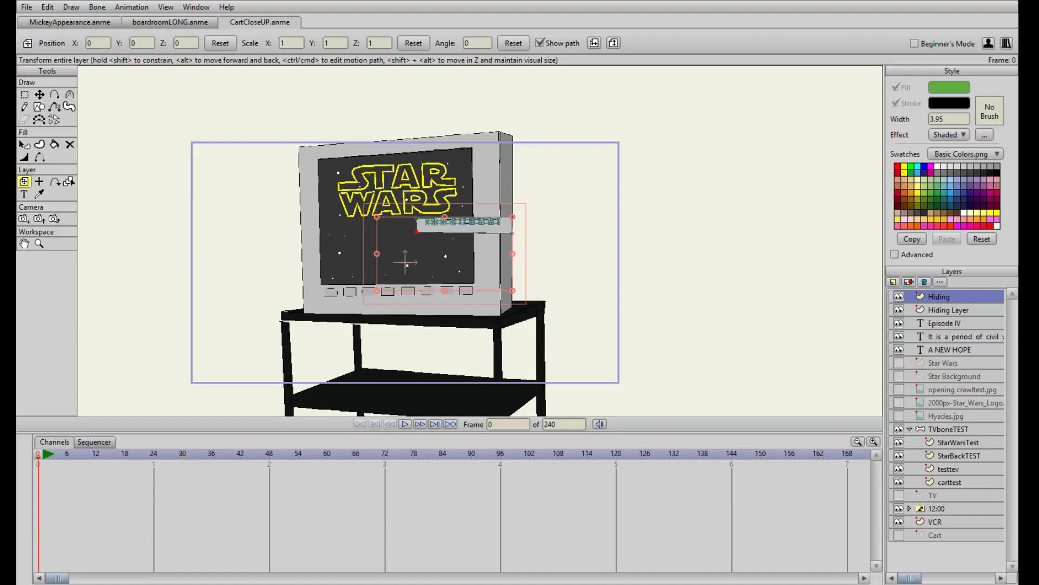
{"action": "left_click_drag", "start_coordinate": [945, 297], "coordinate": [961, 437]}
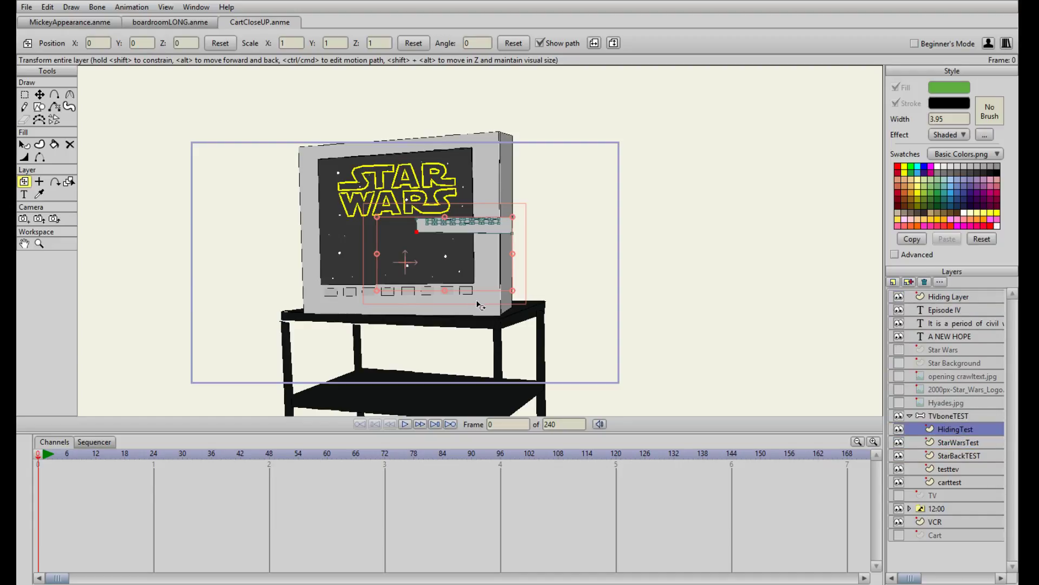
Hide the original Hiding Layer and move the HidingTest button strip down to the lower front of the TV
{"action": "scroll", "coordinate": [541, 275], "scroll_direction": "down", "scroll_amount": 3}
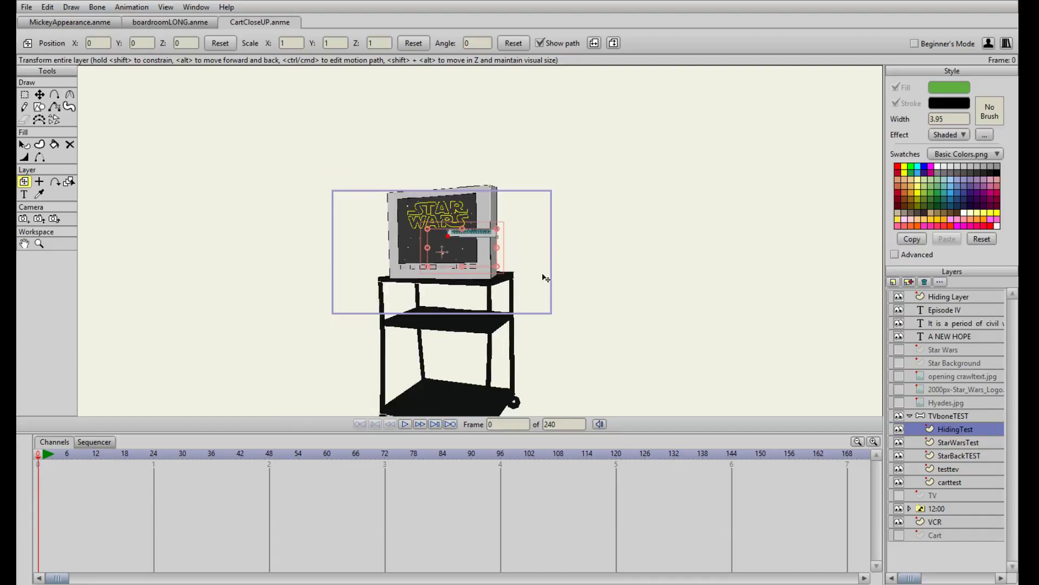
{"action": "scroll", "coordinate": [541, 275], "scroll_direction": "up", "scroll_amount": 4}
{"action": "left_click_drag", "start_coordinate": [451, 266], "coordinate": [369, 359]}
{"action": "left_click", "coordinate": [898, 298]}
{"action": "left_click_drag", "start_coordinate": [404, 314], "coordinate": [381, 320]}
{"action": "scroll", "coordinate": [459, 260], "scroll_direction": "up", "scroll_amount": 7}
{"action": "scroll", "coordinate": [467, 270], "scroll_direction": "down", "scroll_amount": 4}
{"action": "left_click_drag", "start_coordinate": [476, 294], "coordinate": [497, 204]}
{"action": "scroll", "coordinate": [499, 205], "scroll_direction": "down", "scroll_amount": 1}
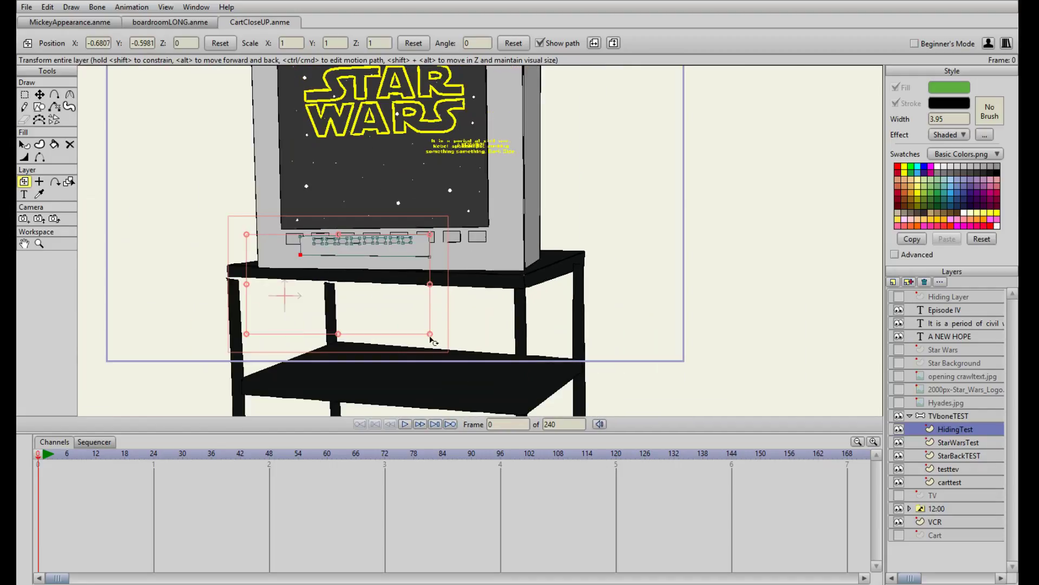
Scale the HidingTest layer to about 2.00 and fit its button strip along the base of the TV front
{"action": "left_click_drag", "start_coordinate": [432, 338], "coordinate": [578, 389]}
{"action": "left_click_drag", "start_coordinate": [569, 174], "coordinate": [494, 262]}
{"action": "left_click_drag", "start_coordinate": [572, 232], "coordinate": [536, 239]}
{"action": "key", "text": "ctrl+z"}
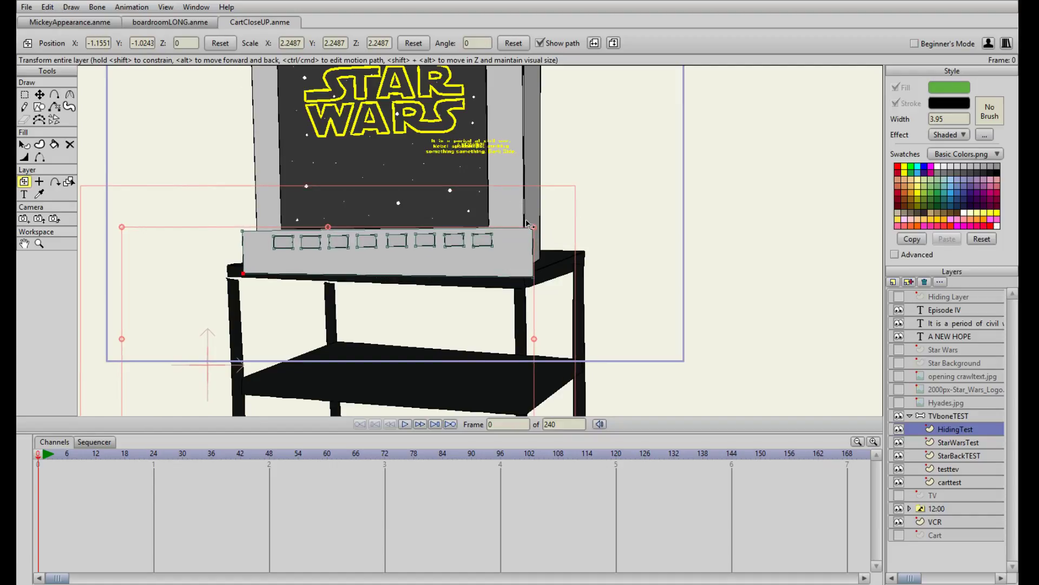
{"action": "left_click_drag", "start_coordinate": [526, 240], "coordinate": [504, 241]}
{"action": "scroll", "coordinate": [502, 234], "scroll_direction": "up", "scroll_amount": 3}
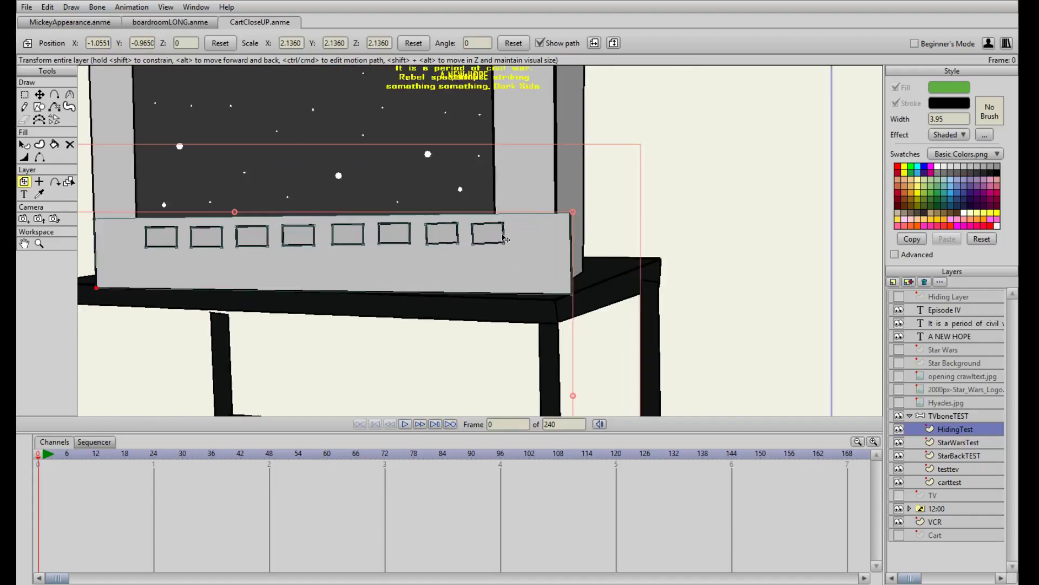
{"action": "scroll", "coordinate": [504, 239], "scroll_direction": "down", "scroll_amount": 5}
{"action": "left_click_drag", "start_coordinate": [533, 225], "coordinate": [496, 244]}
{"action": "scroll", "coordinate": [496, 244], "scroll_direction": "up", "scroll_amount": 3}
{"action": "scroll", "coordinate": [496, 244], "scroll_direction": "up", "scroll_amount": 1}
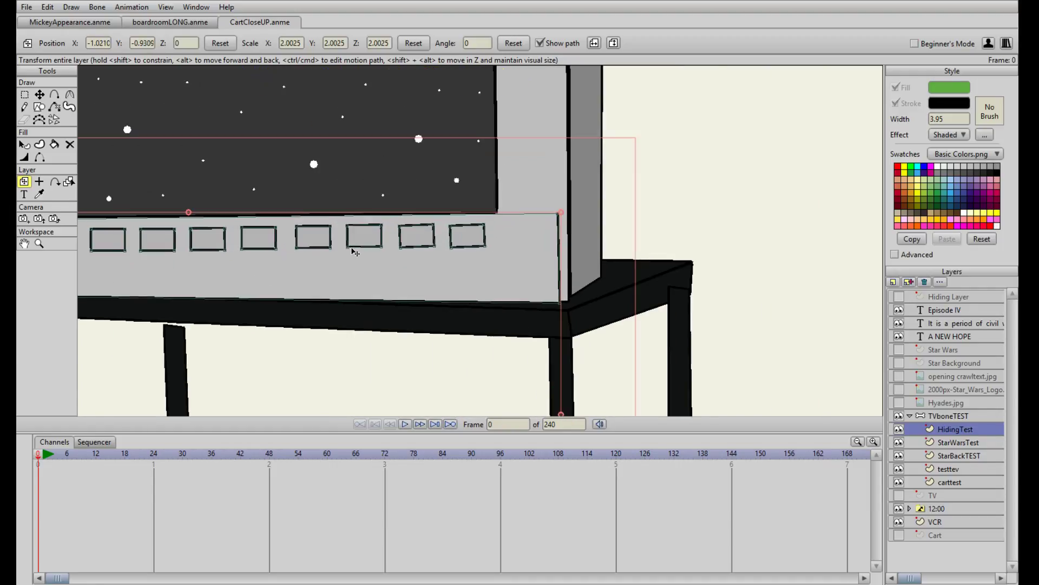
Select the right-edge points of the HidingTest panel and stretch them out to the TV's front corner
{"action": "left_click_drag", "start_coordinate": [286, 250], "coordinate": [523, 234]}
{"action": "left_click_drag", "start_coordinate": [740, 275], "coordinate": [706, 184]}
{"action": "key", "text": "t"}
{"action": "left_click_drag", "start_coordinate": [688, 233], "coordinate": [707, 230]}
{"action": "scroll", "coordinate": [660, 231], "scroll_direction": "down", "scroll_amount": 4}
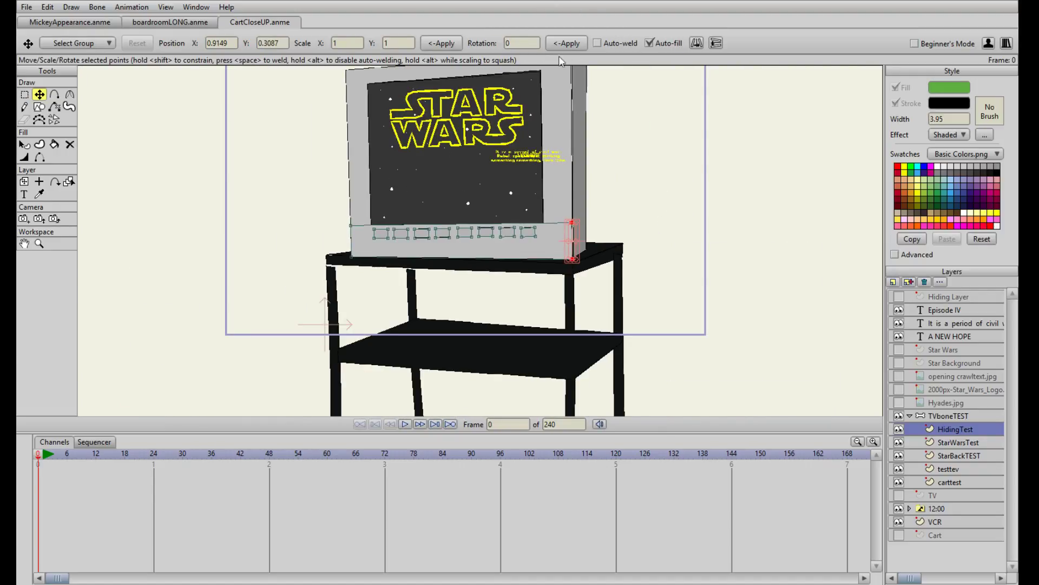
{"action": "scroll", "coordinate": [626, 247], "scroll_direction": "up", "scroll_amount": 2}
{"action": "left_click_drag", "start_coordinate": [615, 238], "coordinate": [614, 238]}
{"action": "scroll", "coordinate": [555, 188], "scroll_direction": "down", "scroll_amount": 3}
{"action": "scroll", "coordinate": [558, 189], "scroll_direction": "up", "scroll_amount": 3}
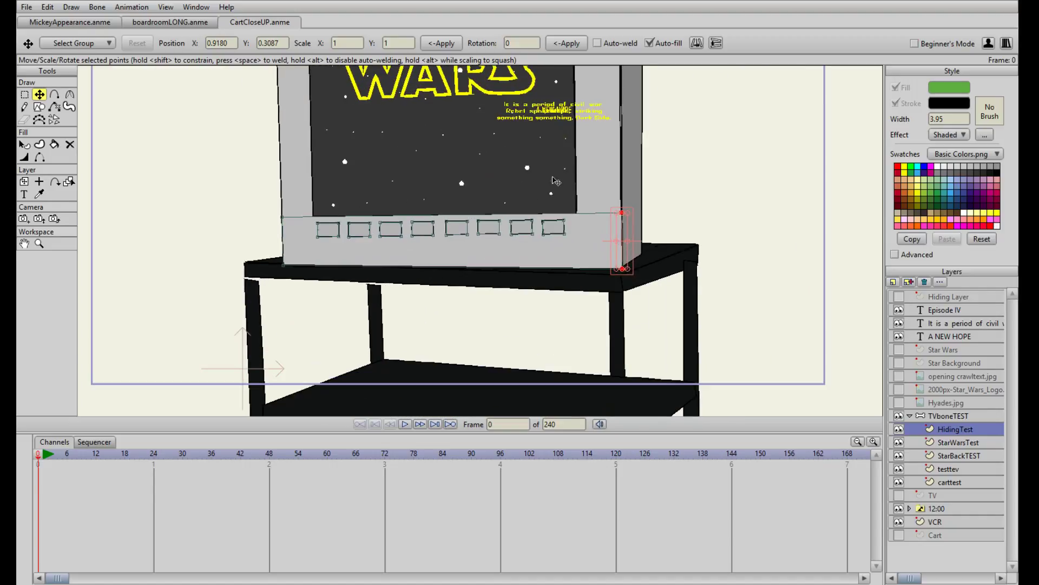
Duplicate the Episode IV text layer, nest the copy in TVboneTEST below HidingTest, and hide the original
{"action": "left_click", "coordinate": [947, 312]}
{"action": "left_click", "coordinate": [909, 282]}
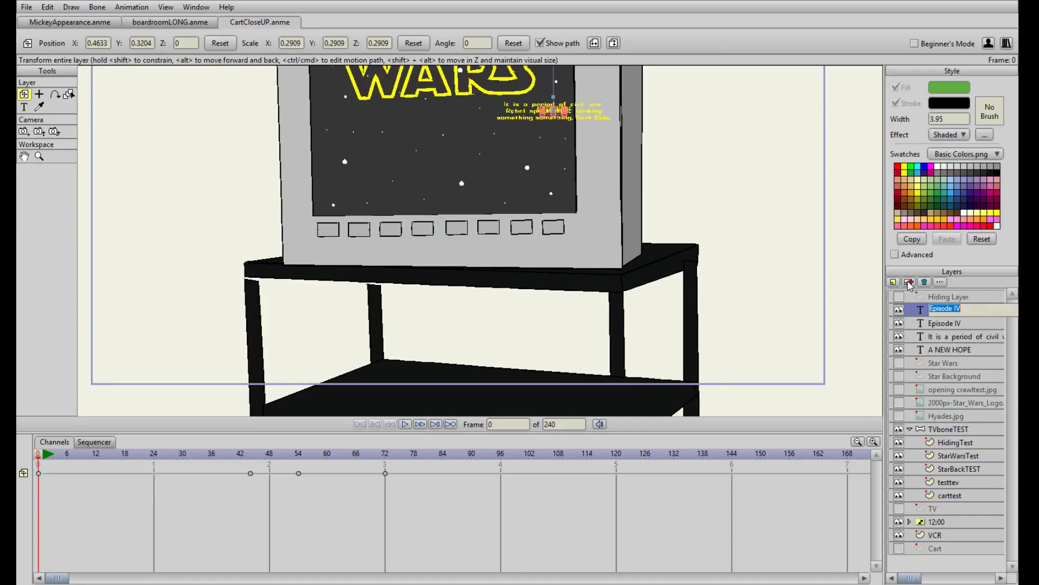
{"action": "key", "text": "End"}
{"action": "key", "text": "Escape"}
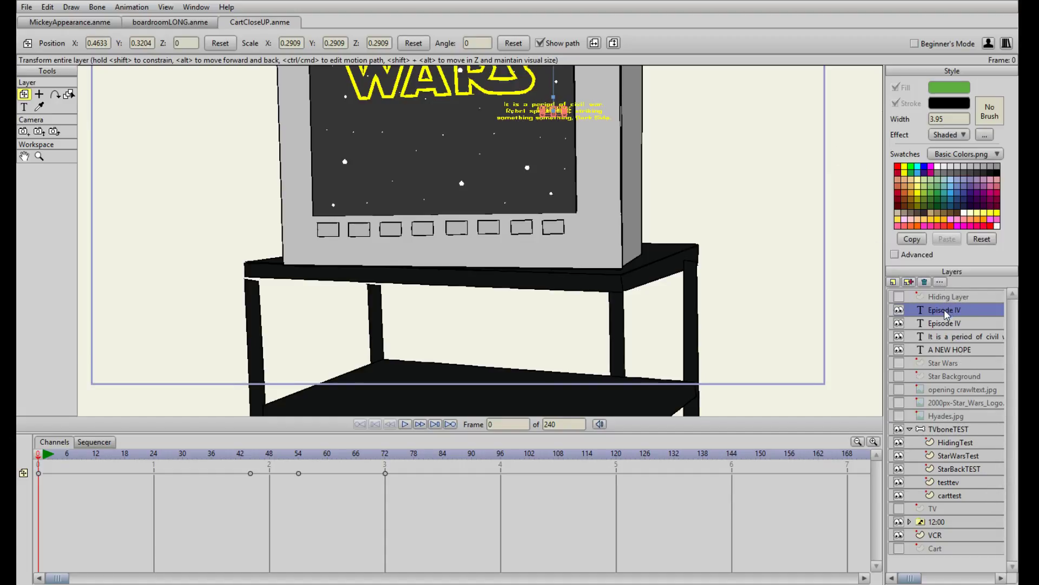
{"action": "left_click_drag", "start_coordinate": [944, 311], "coordinate": [965, 447]}
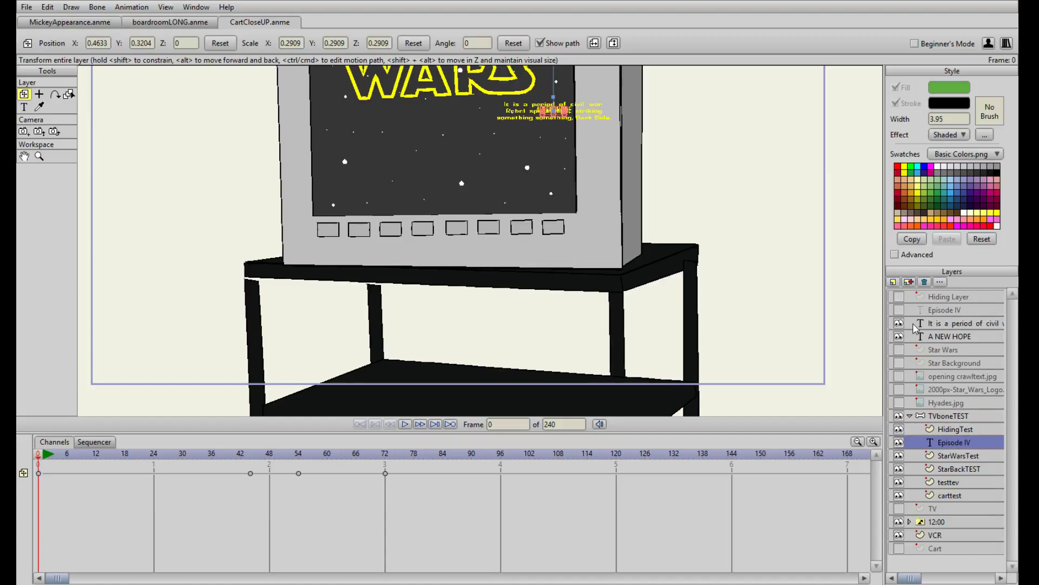
Duplicate the "It is a period of civil war" text layer, hide the original, and nest the copy in TVboneTEST above Episode IV
{"action": "left_click", "coordinate": [943, 323]}
{"action": "left_click", "coordinate": [910, 282]}
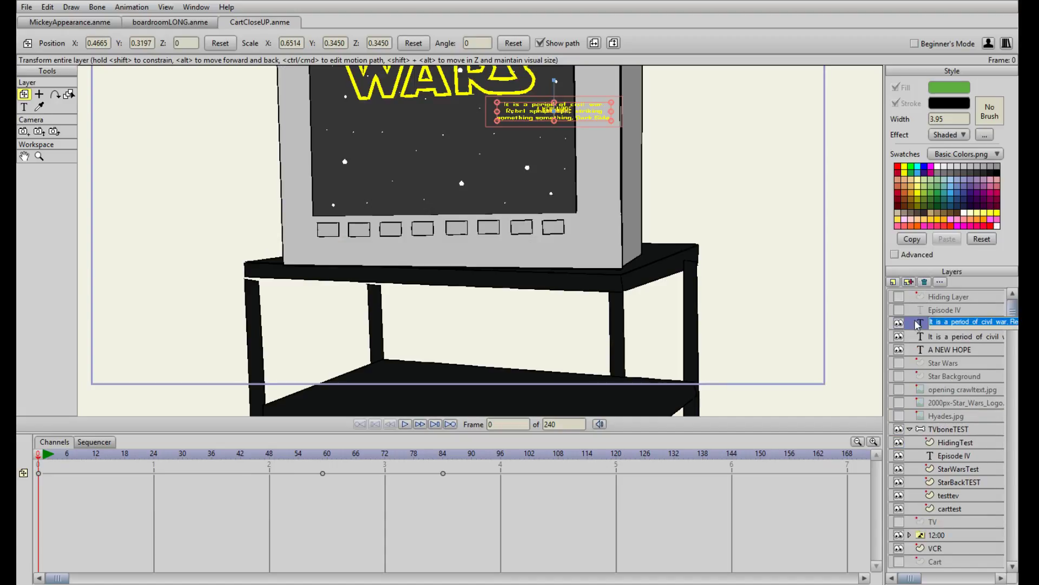
{"action": "left_click", "coordinate": [900, 337]}
{"action": "double_click", "coordinate": [949, 323]}
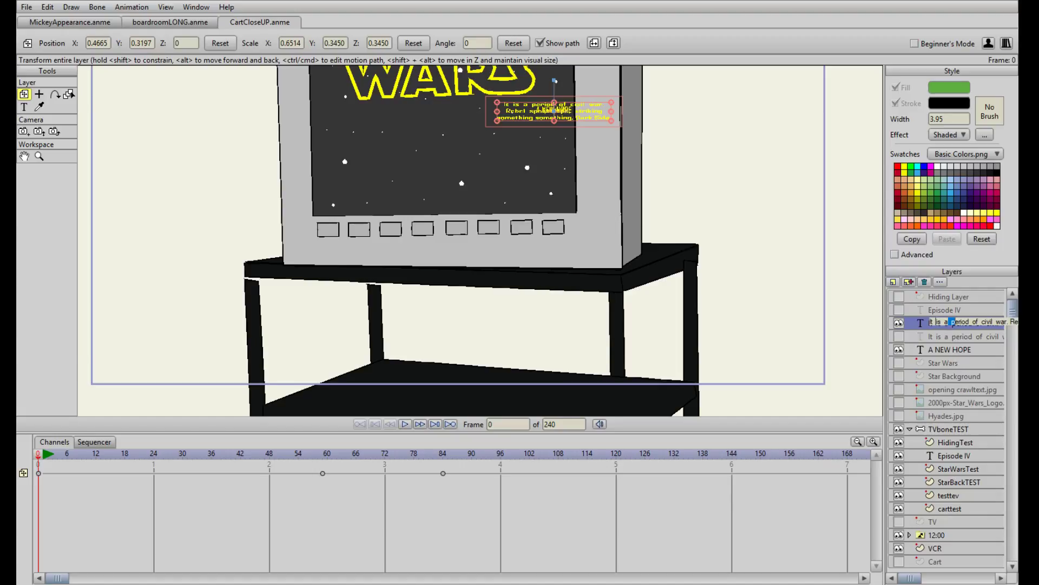
{"action": "left_click", "coordinate": [953, 321]}
{"action": "left_click_drag", "start_coordinate": [922, 326], "coordinate": [937, 445]}
Duplicate the A NEW HOPE text layer, nest the copy in TVboneTEST below Episode IV, and hide the original
{"action": "left_click", "coordinate": [945, 336]}
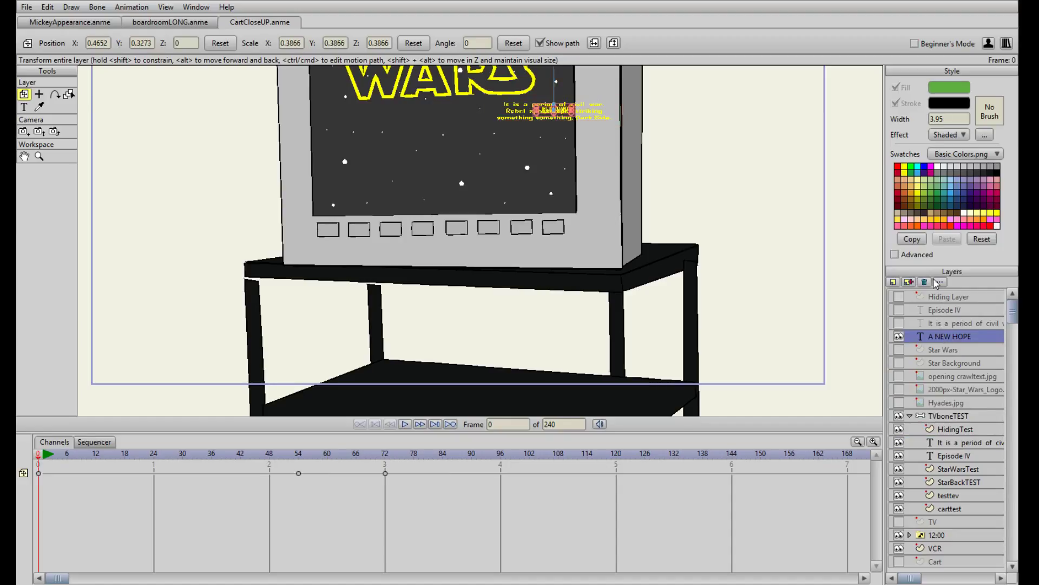
{"action": "left_click", "coordinate": [910, 281]}
{"action": "left_click_drag", "start_coordinate": [920, 338], "coordinate": [972, 476]}
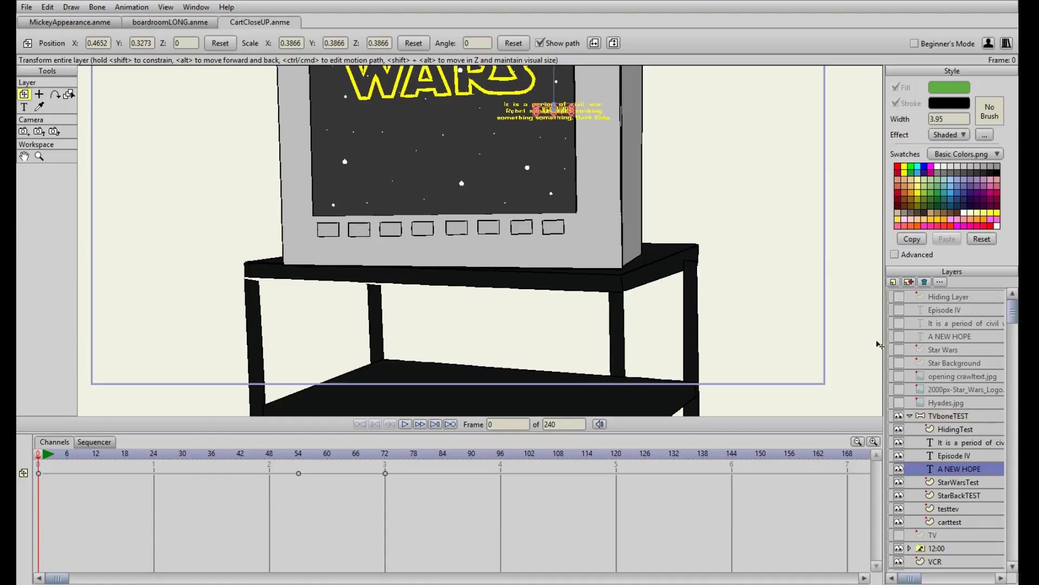
Move the collapsed TVboneTEST group to the end of the layer list below Cart, and hide the VCR and 12:00 layers
{"action": "left_click", "coordinate": [911, 417]}
{"action": "scroll", "coordinate": [767, 271], "scroll_direction": "down", "scroll_amount": 3}
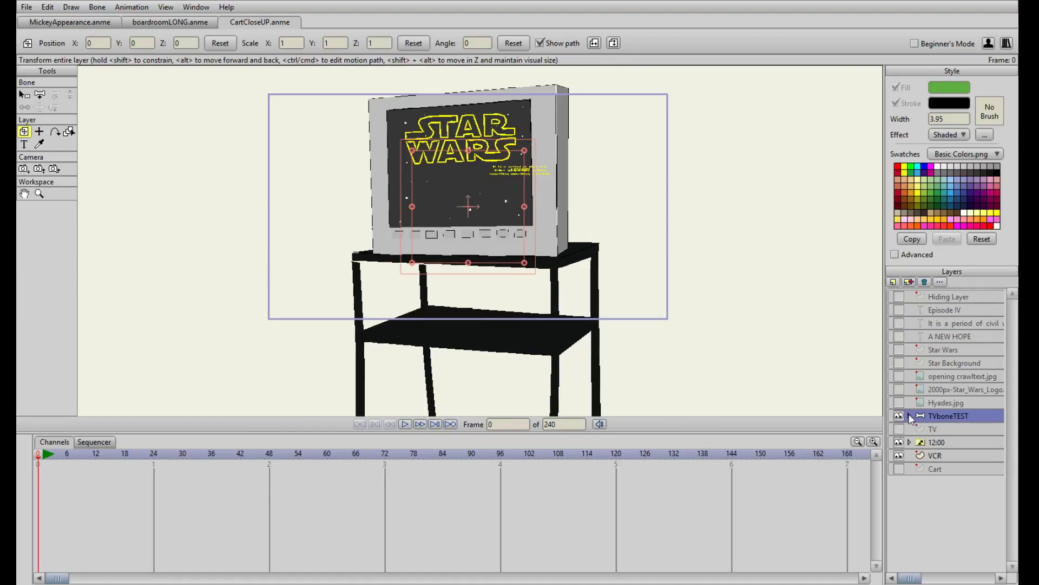
{"action": "left_click_drag", "start_coordinate": [940, 431], "coordinate": [942, 476]}
{"action": "scroll", "coordinate": [594, 240], "scroll_direction": "up", "scroll_amount": 3}
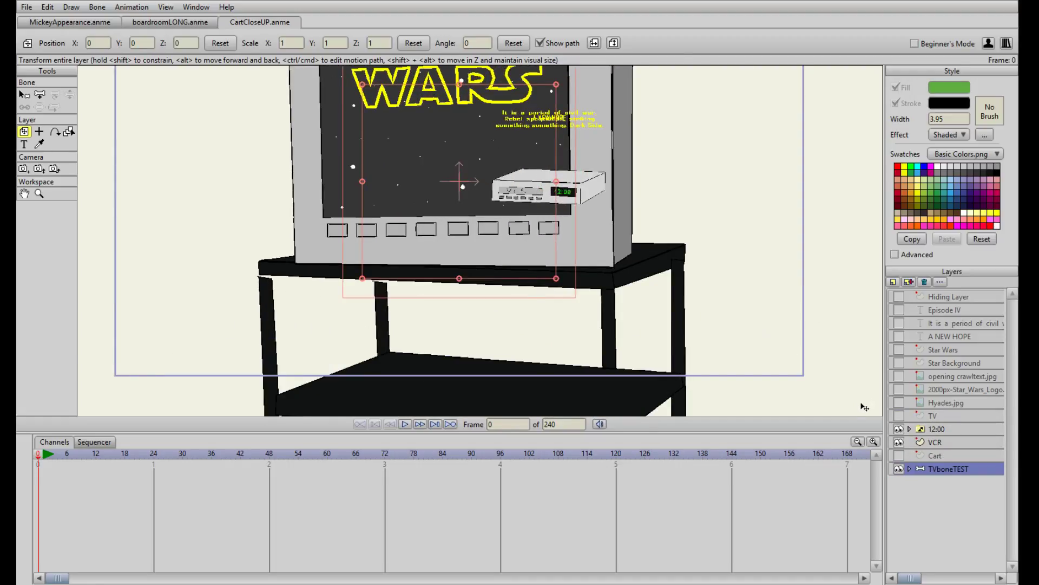
{"action": "left_click", "coordinate": [898, 442]}
{"action": "scroll", "coordinate": [621, 223], "scroll_direction": "down", "scroll_amount": 5}
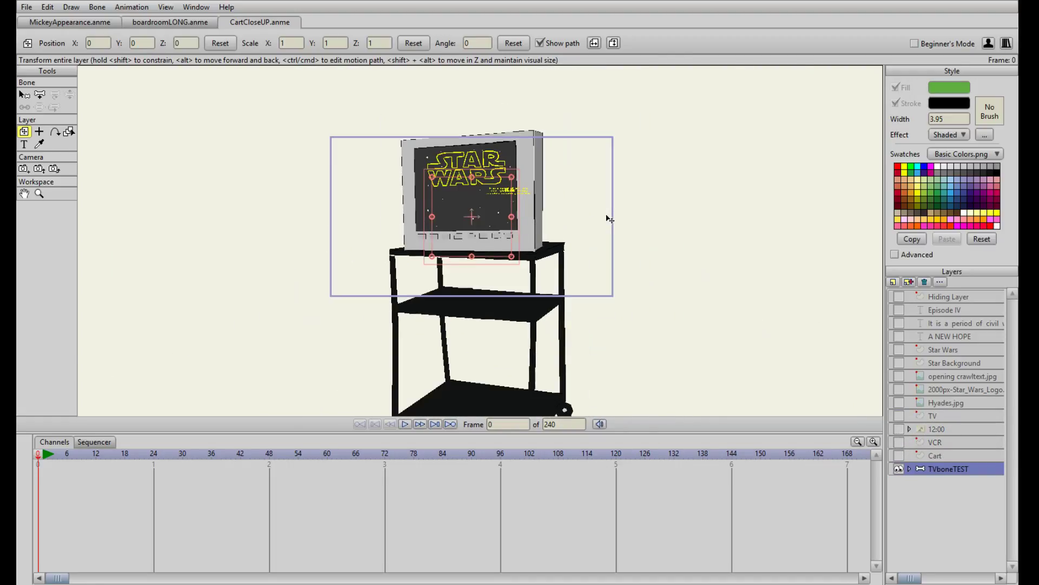
{"action": "scroll", "coordinate": [608, 216], "scroll_direction": "up", "scroll_amount": 3}
{"action": "scroll", "coordinate": [628, 184], "scroll_direction": "up", "scroll_amount": 2}
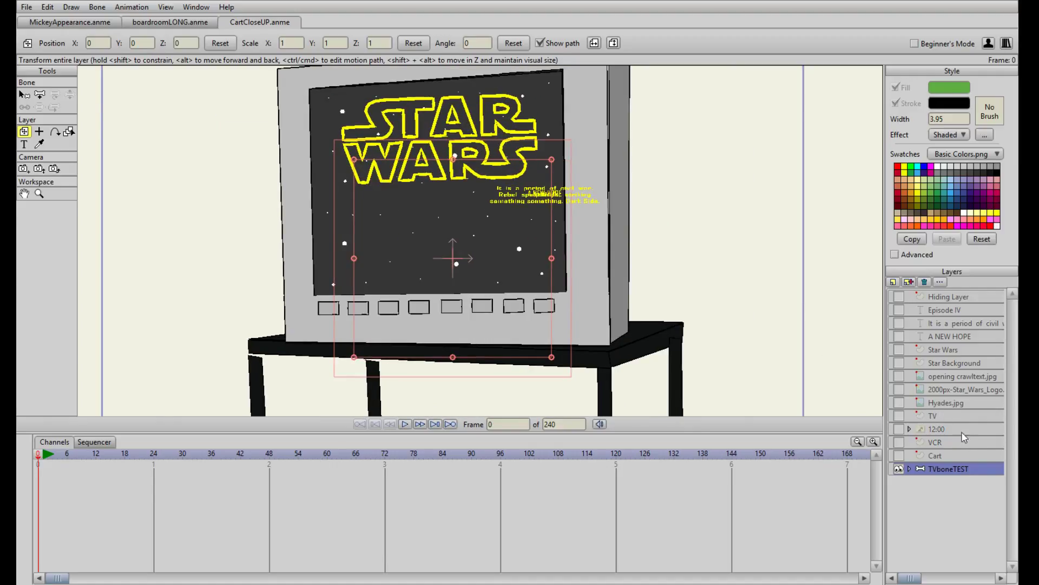
Move TVboneTEST's "It is a period of civil war" text onto the TV screen below the logo and delete its motion keyframes
{"action": "left_click", "coordinate": [910, 469]}
{"action": "scroll", "coordinate": [929, 457], "scroll_direction": "down", "scroll_amount": 1}
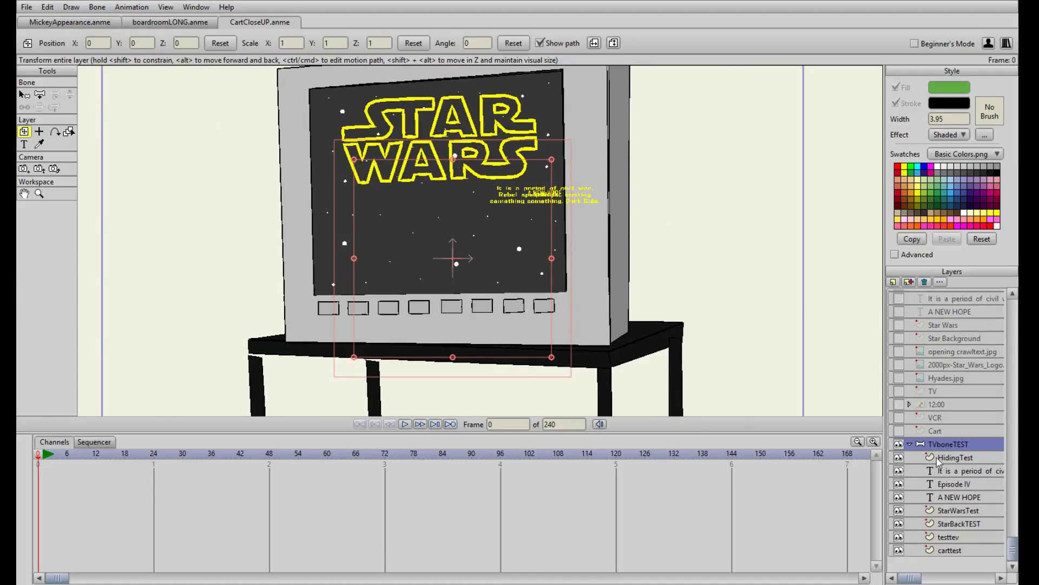
{"action": "scroll", "coordinate": [654, 317], "scroll_direction": "up", "scroll_amount": 1}
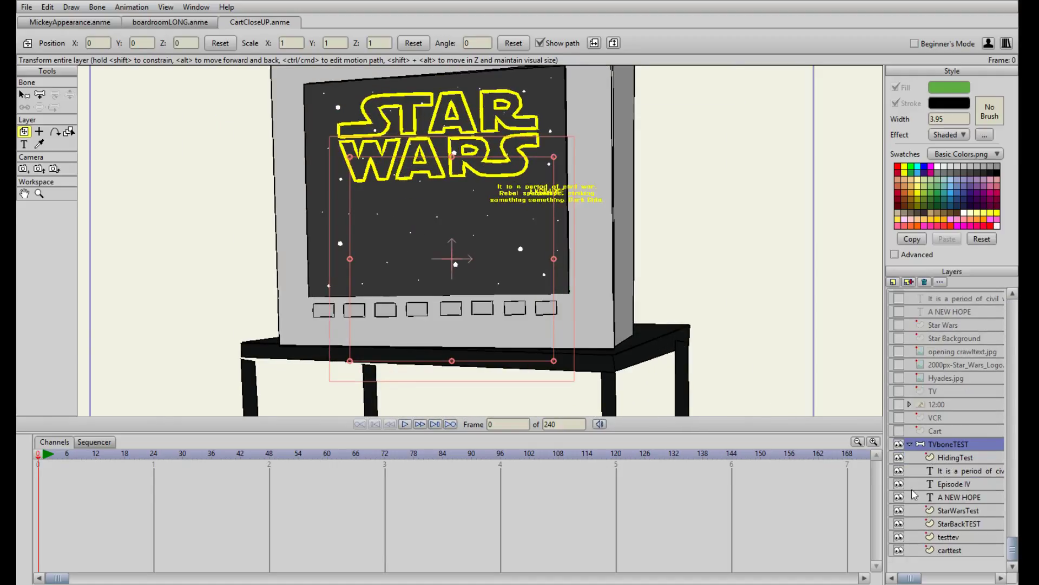
{"action": "left_click", "coordinate": [962, 470]}
{"action": "left_click_drag", "start_coordinate": [536, 209], "coordinate": [394, 240]}
{"action": "left_click_drag", "start_coordinate": [306, 501], "coordinate": [508, 474]}
{"action": "key", "text": "Delete"}
Delete the motion keyframes of the Episode IV and A NEW HOPE text copies in the TVboneTEST group
{"action": "left_click", "coordinate": [970, 485]}
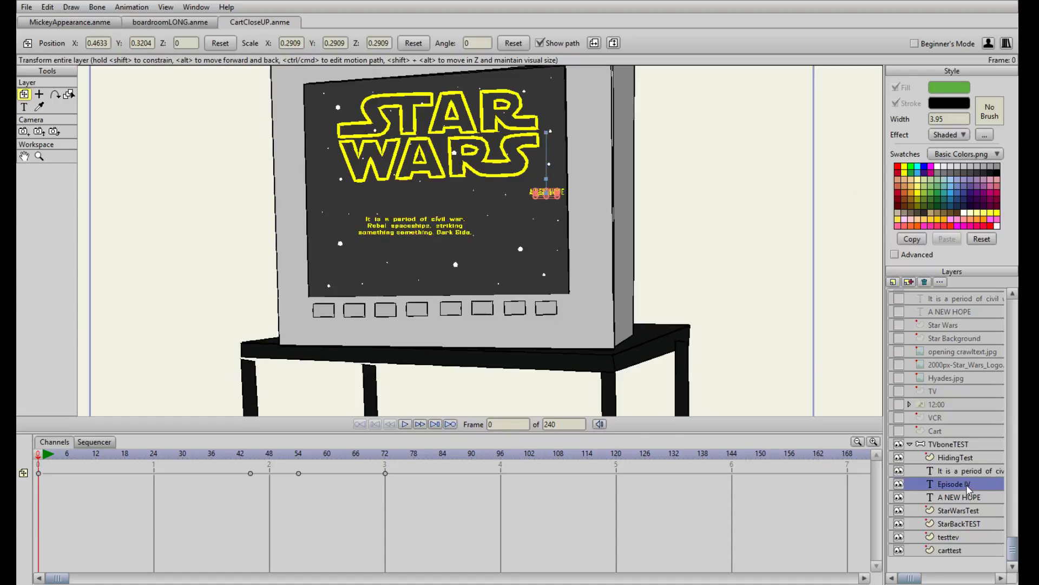
{"action": "left_click_drag", "start_coordinate": [246, 491], "coordinate": [455, 473]}
{"action": "key", "text": "Delete"}
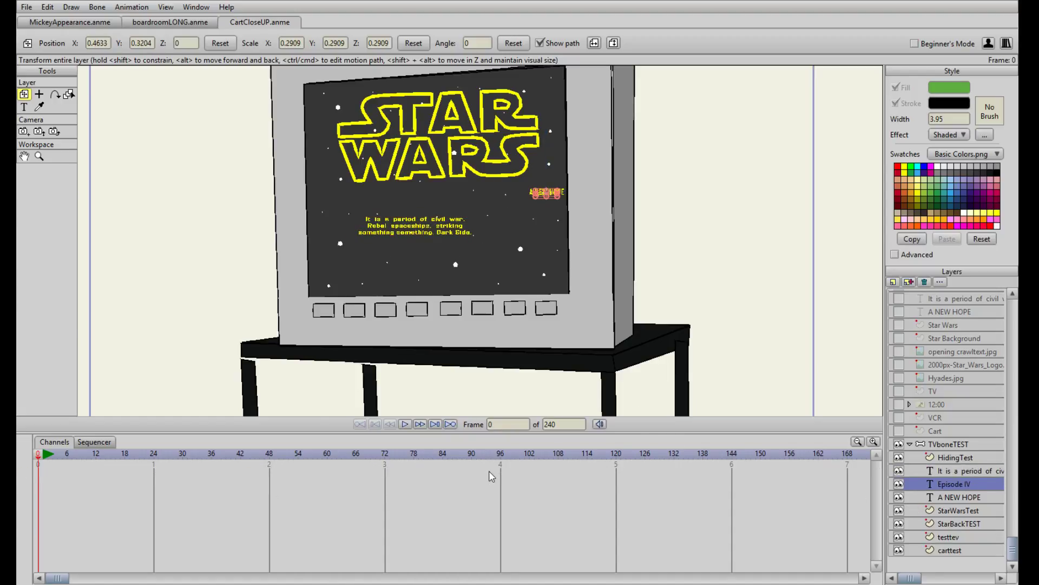
{"action": "left_click", "coordinate": [981, 495]}
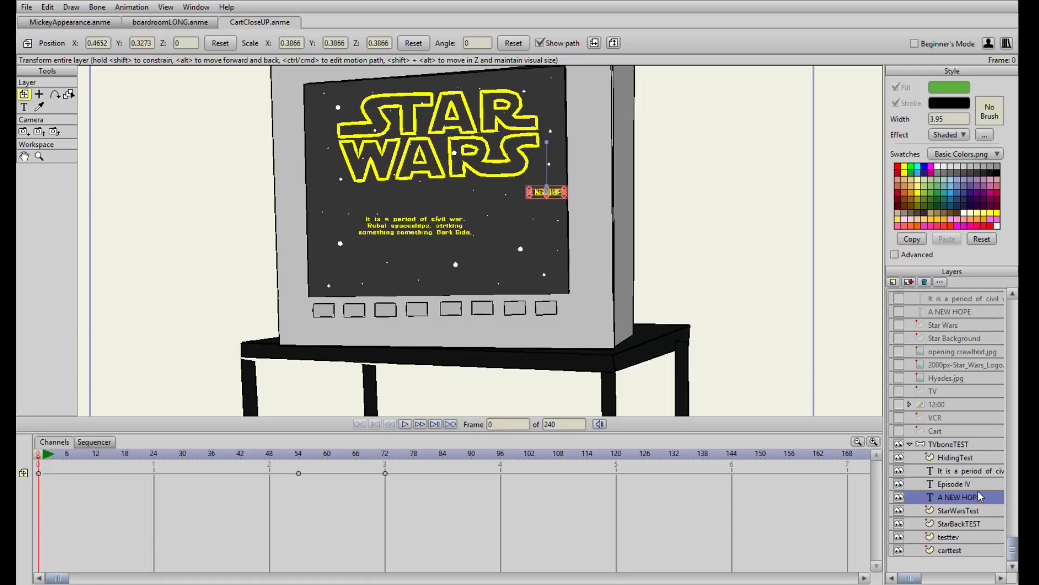
{"action": "left_click_drag", "start_coordinate": [266, 502], "coordinate": [413, 470]}
{"action": "key", "text": "Delete"}
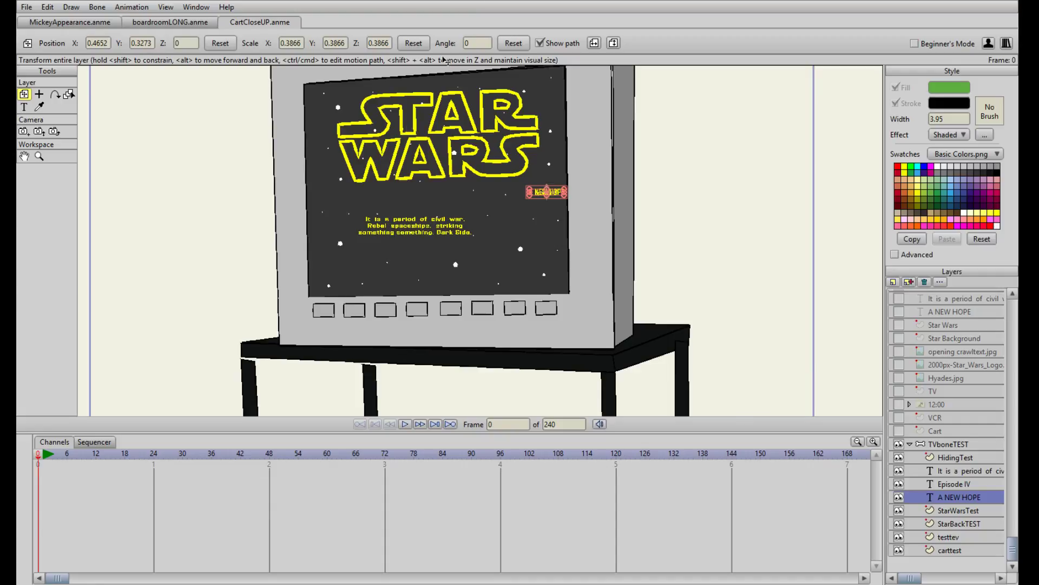